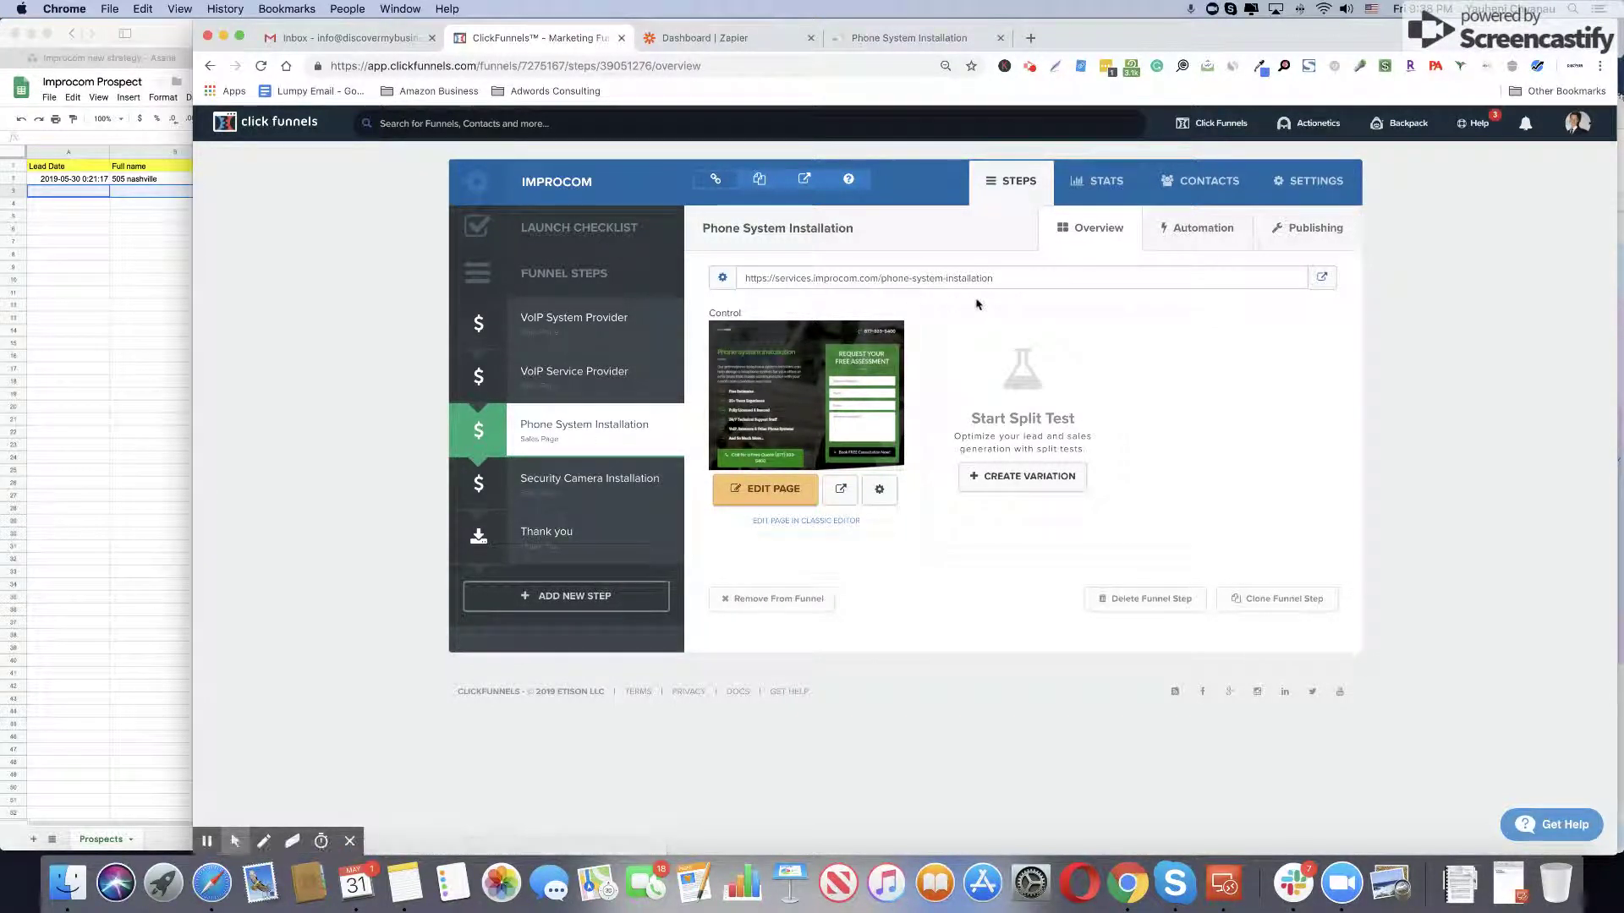
Step: Check the Phone System Installation step's URL and live landing page, then switch to the Improcom Prospect sheet
{"action": "left_click_drag", "start_coordinate": [992, 278], "coordinate": [744, 277]}
{"action": "left_click", "coordinate": [890, 38]}
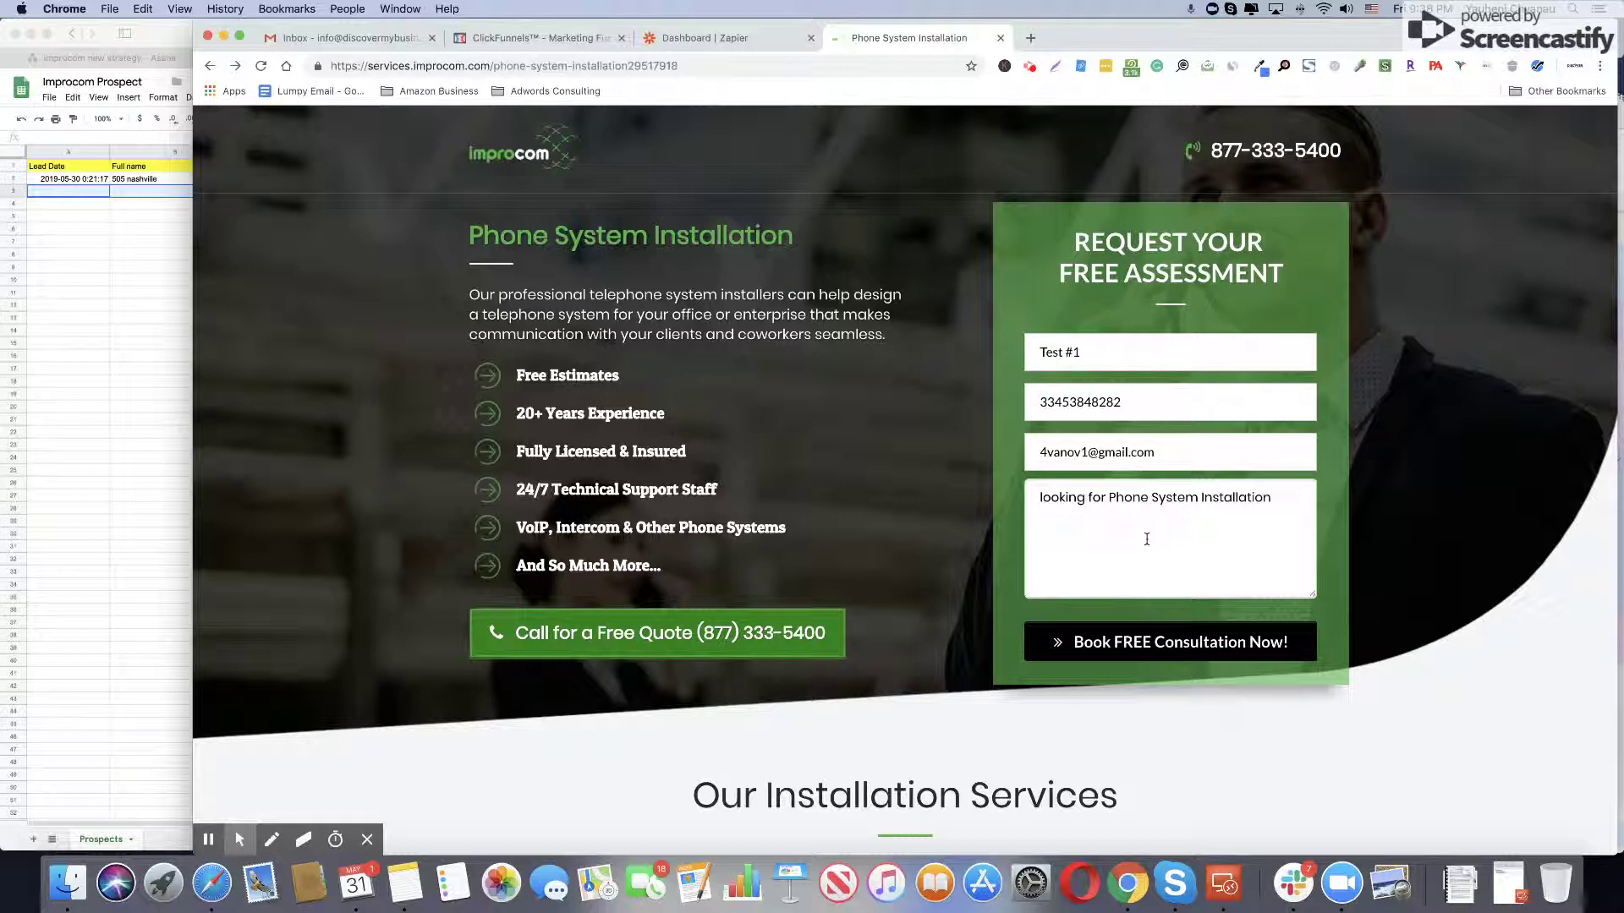
{"action": "left_click", "coordinate": [546, 38]}
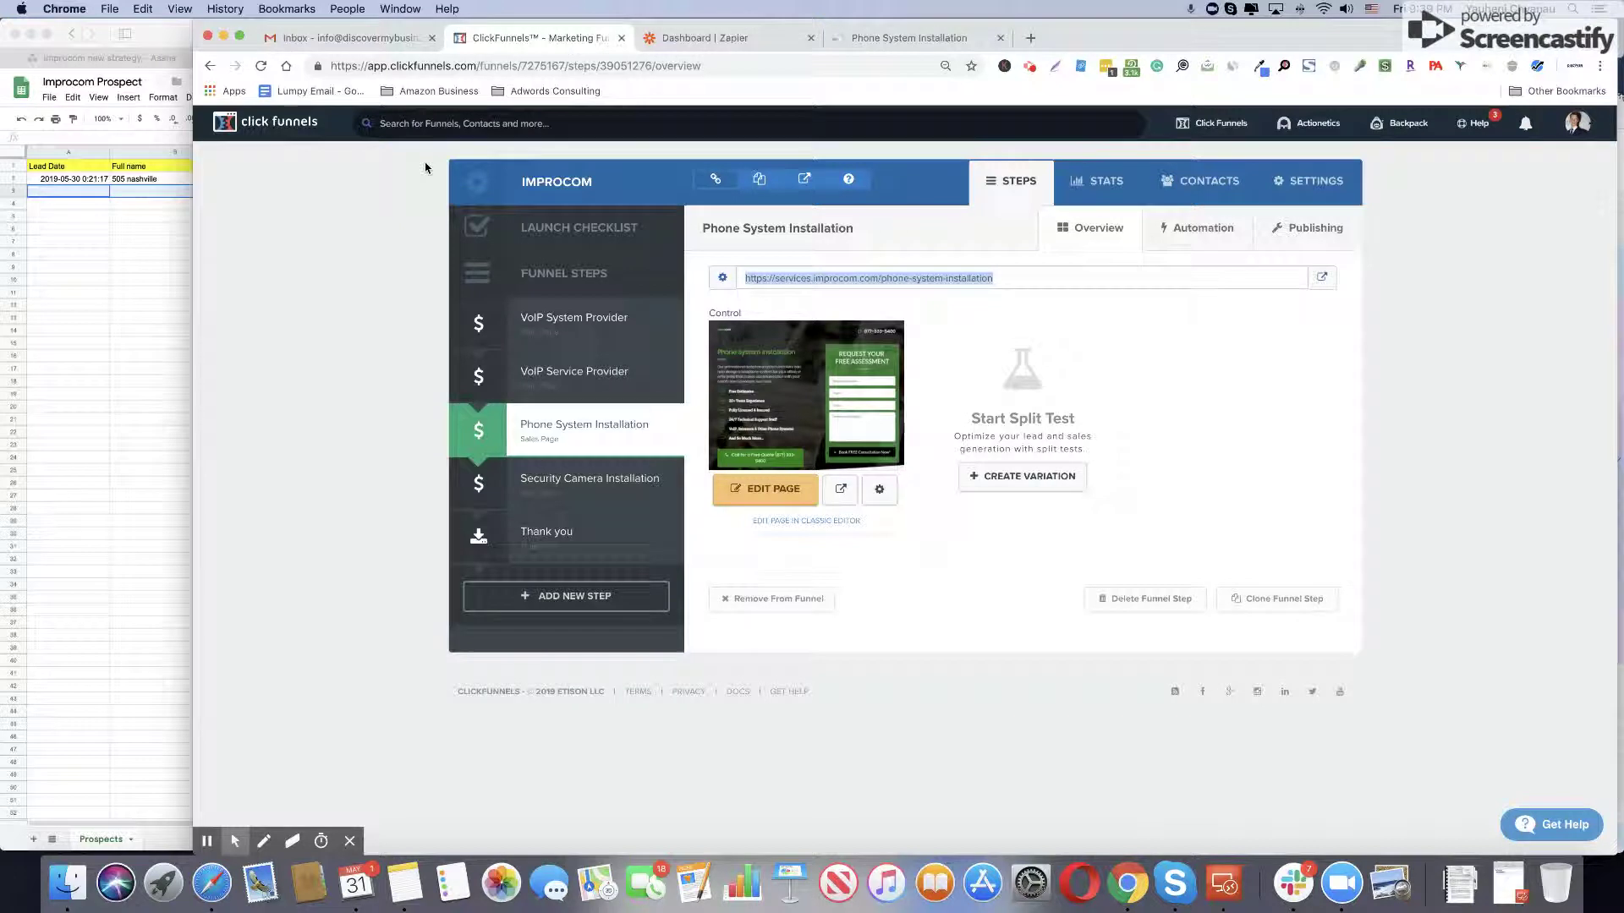
{"action": "key", "text": "super+Tab"}
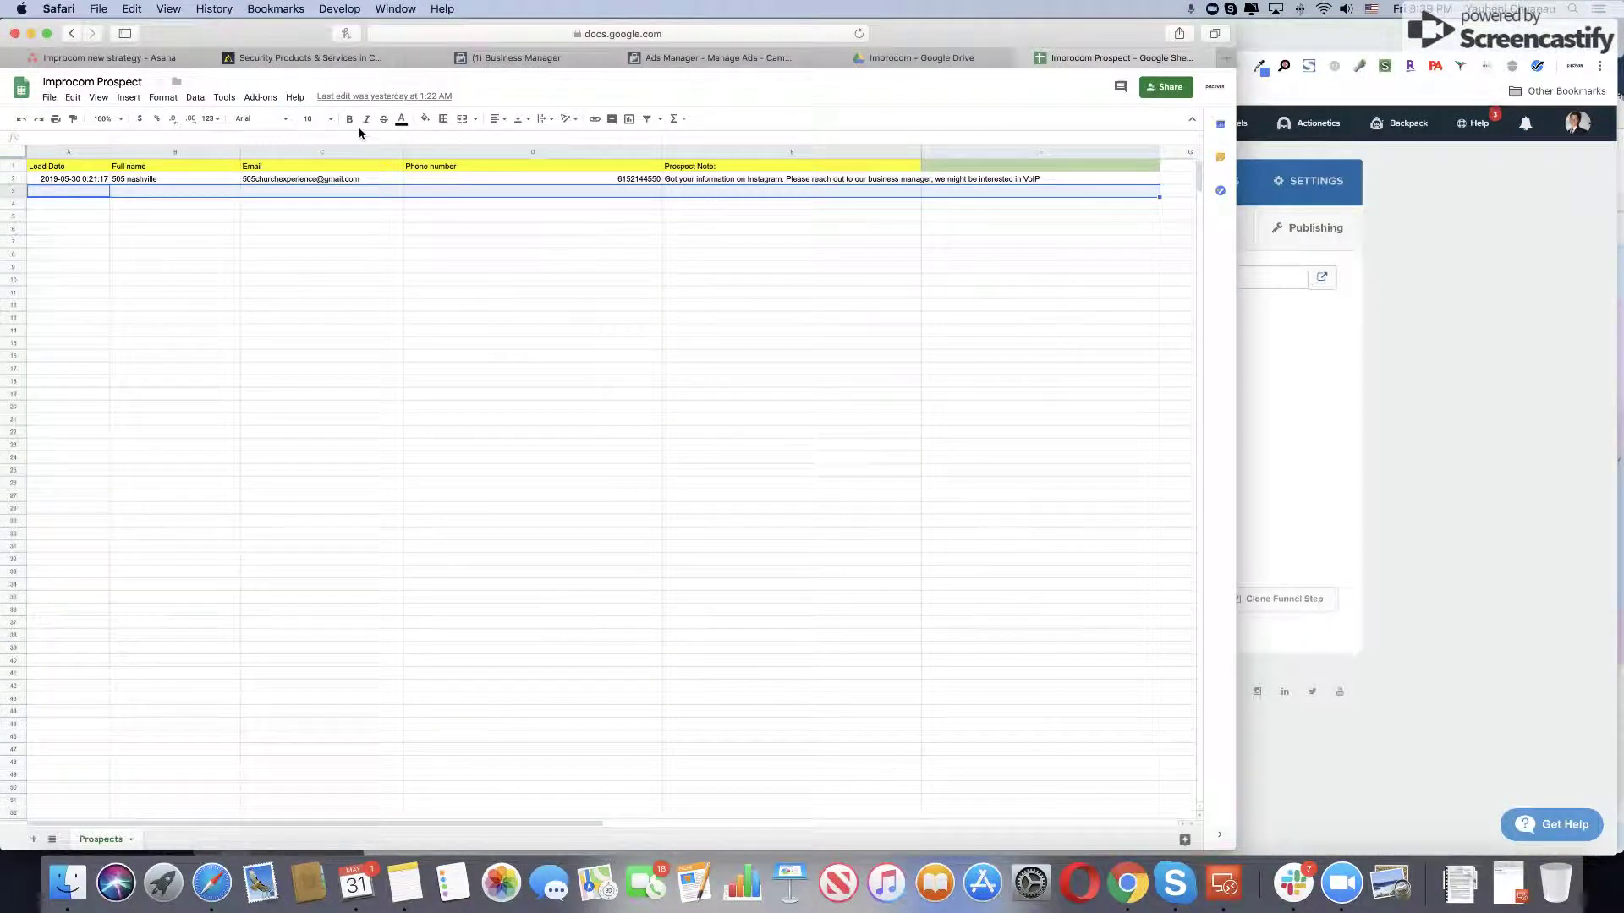
Step: Compare sheet headers A1:D1, E1 and C1:D1 against the landing page form's fields
{"action": "left_click", "coordinate": [337, 243]}
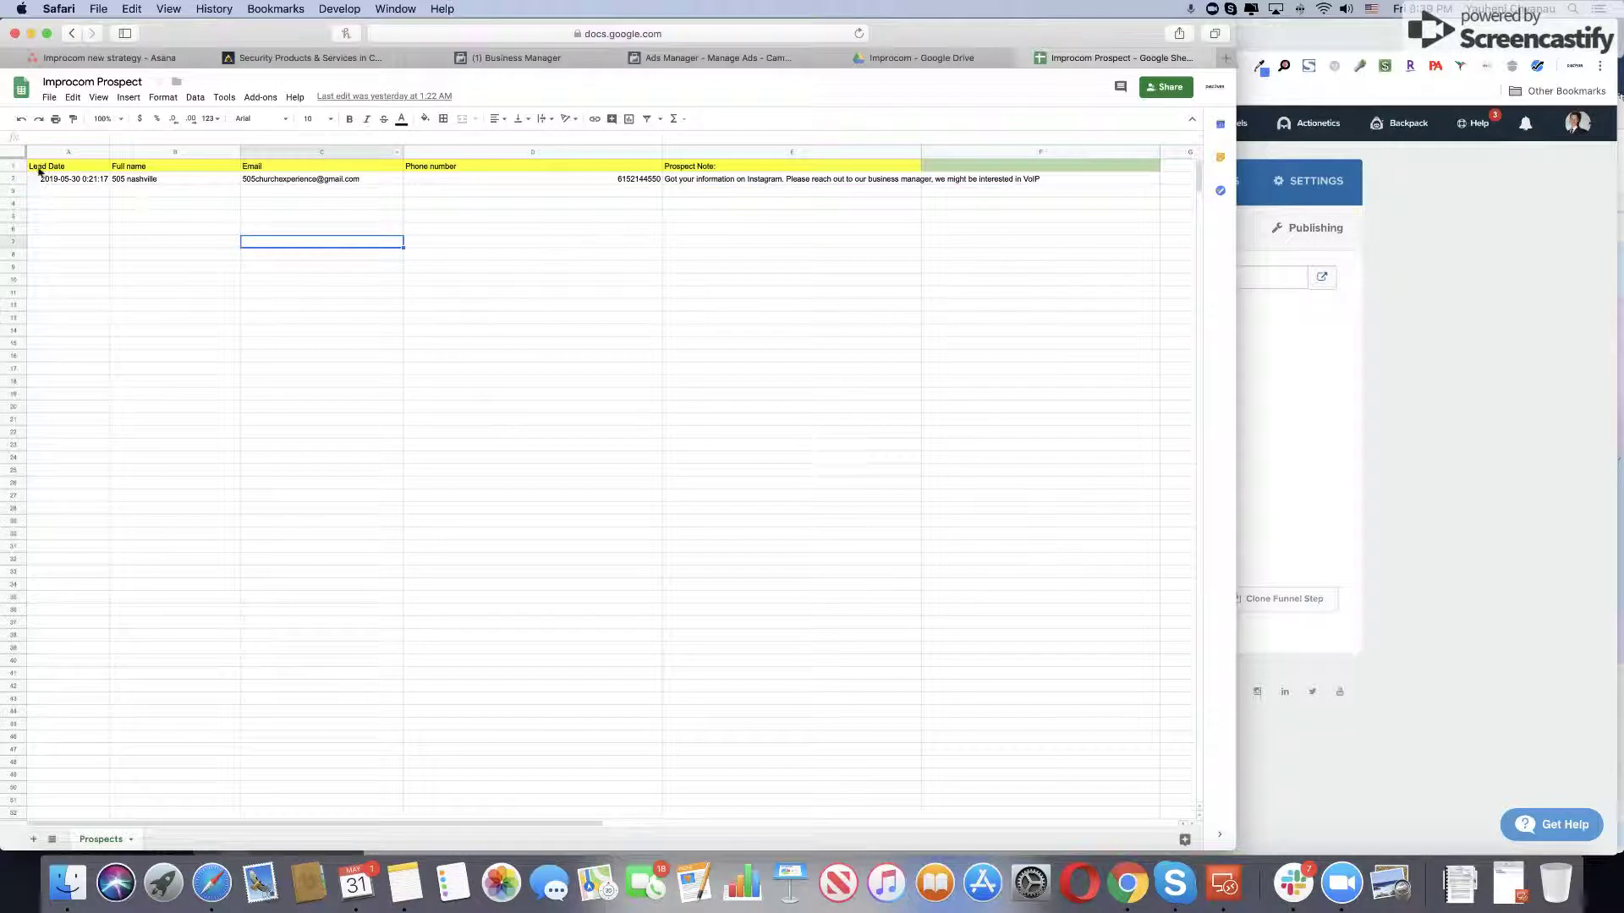
{"action": "left_click_drag", "start_coordinate": [44, 165], "coordinate": [986, 170]}
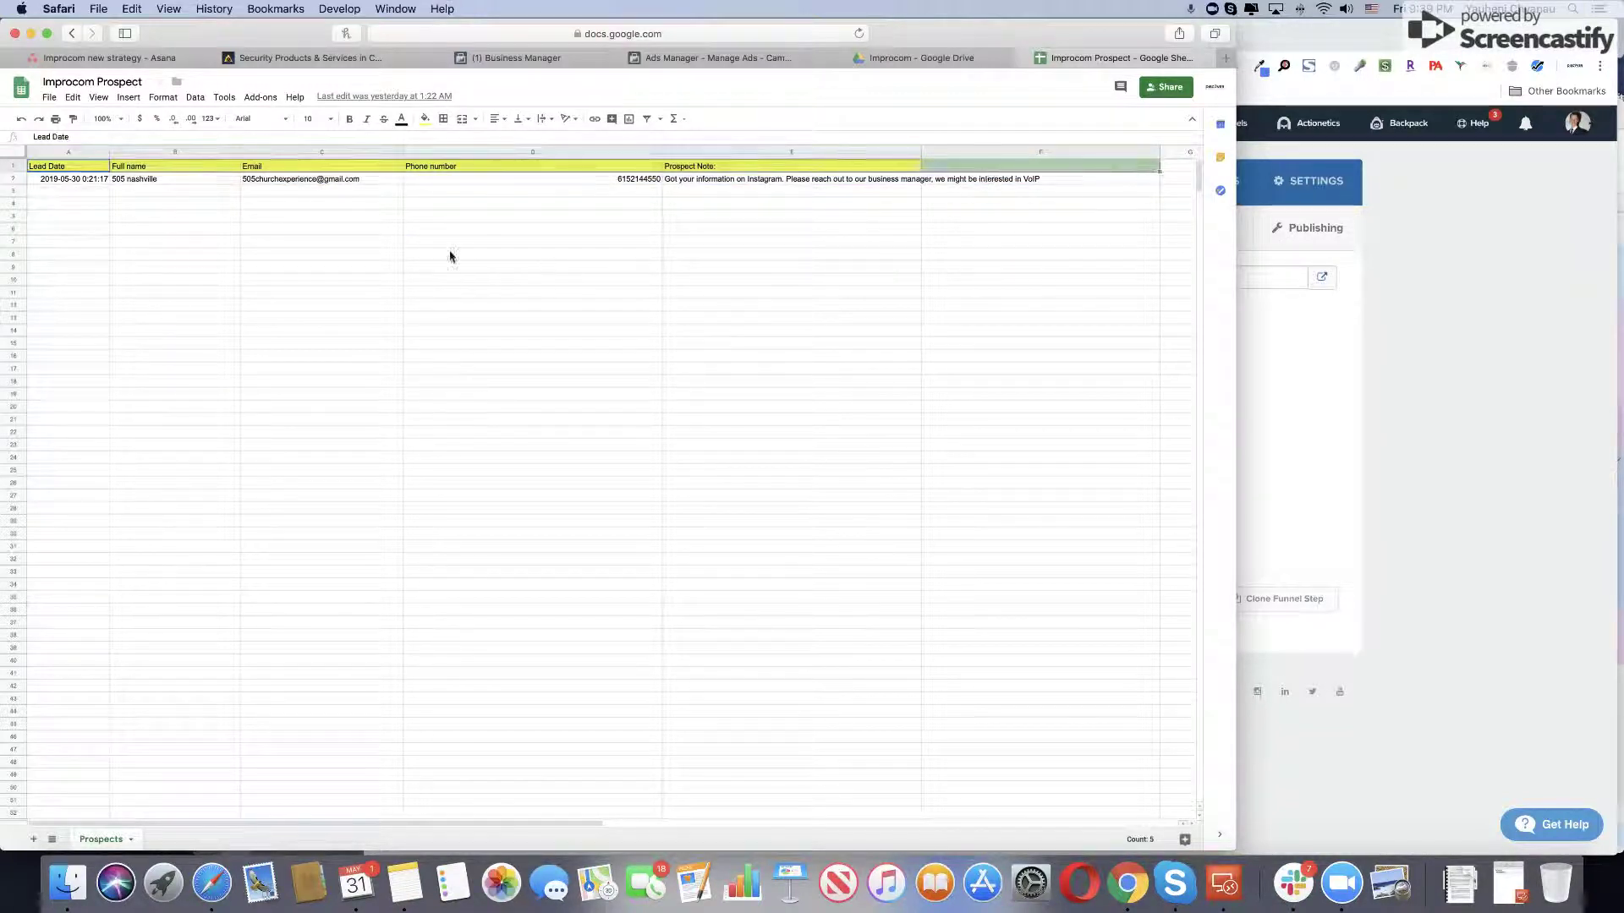
{"action": "left_click", "coordinate": [1538, 317]}
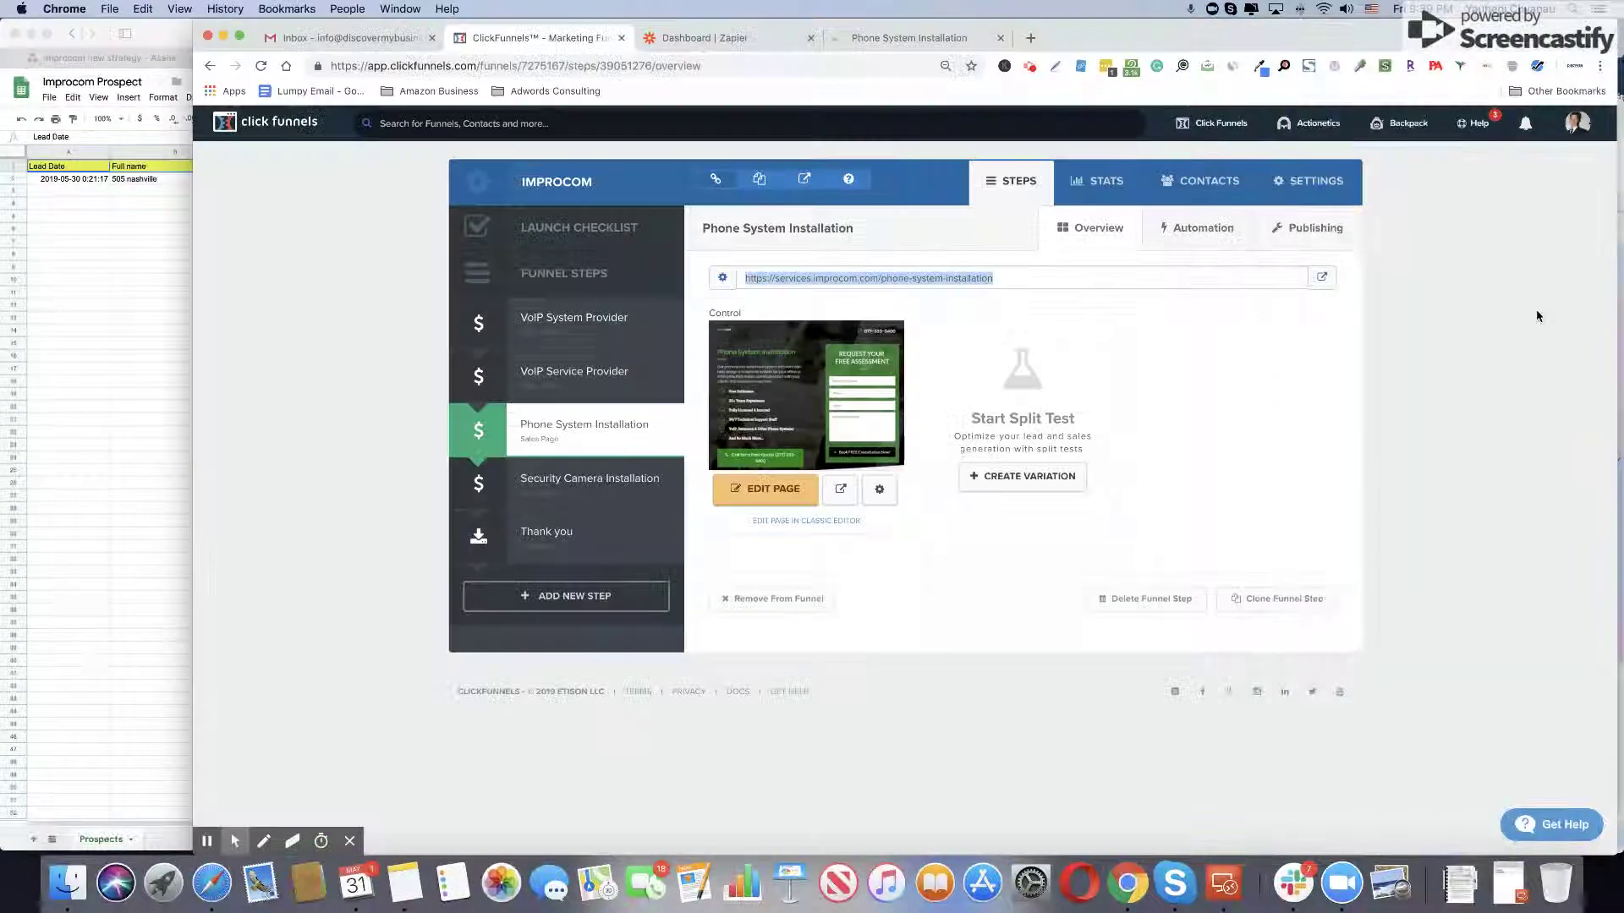
{"action": "left_click", "coordinate": [953, 37]}
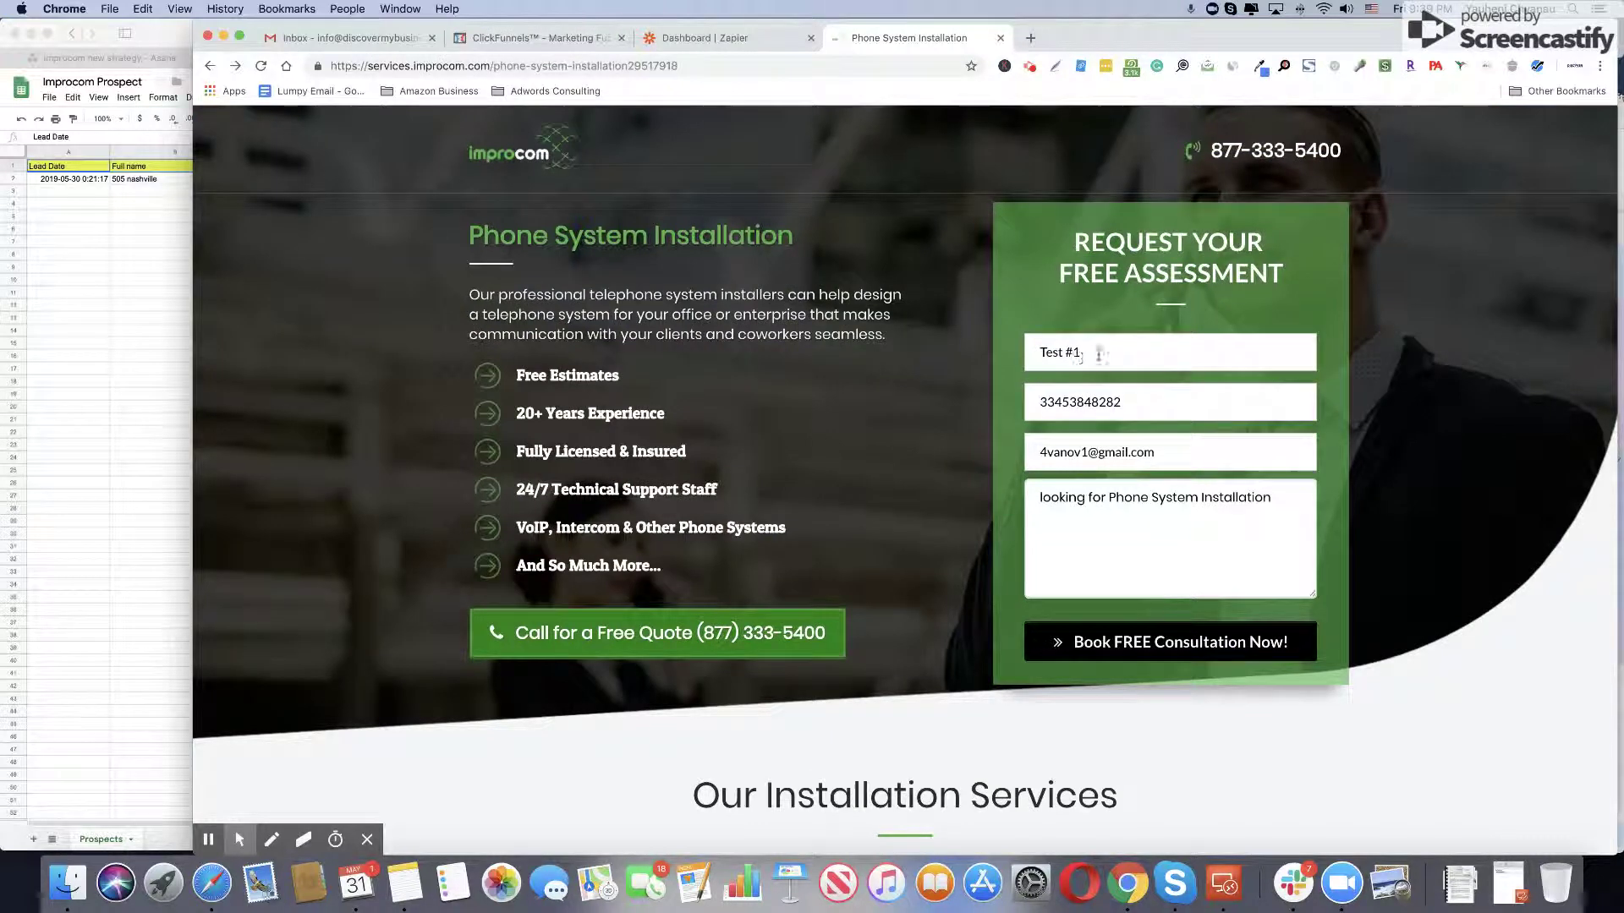
{"action": "left_click", "coordinate": [1080, 356]}
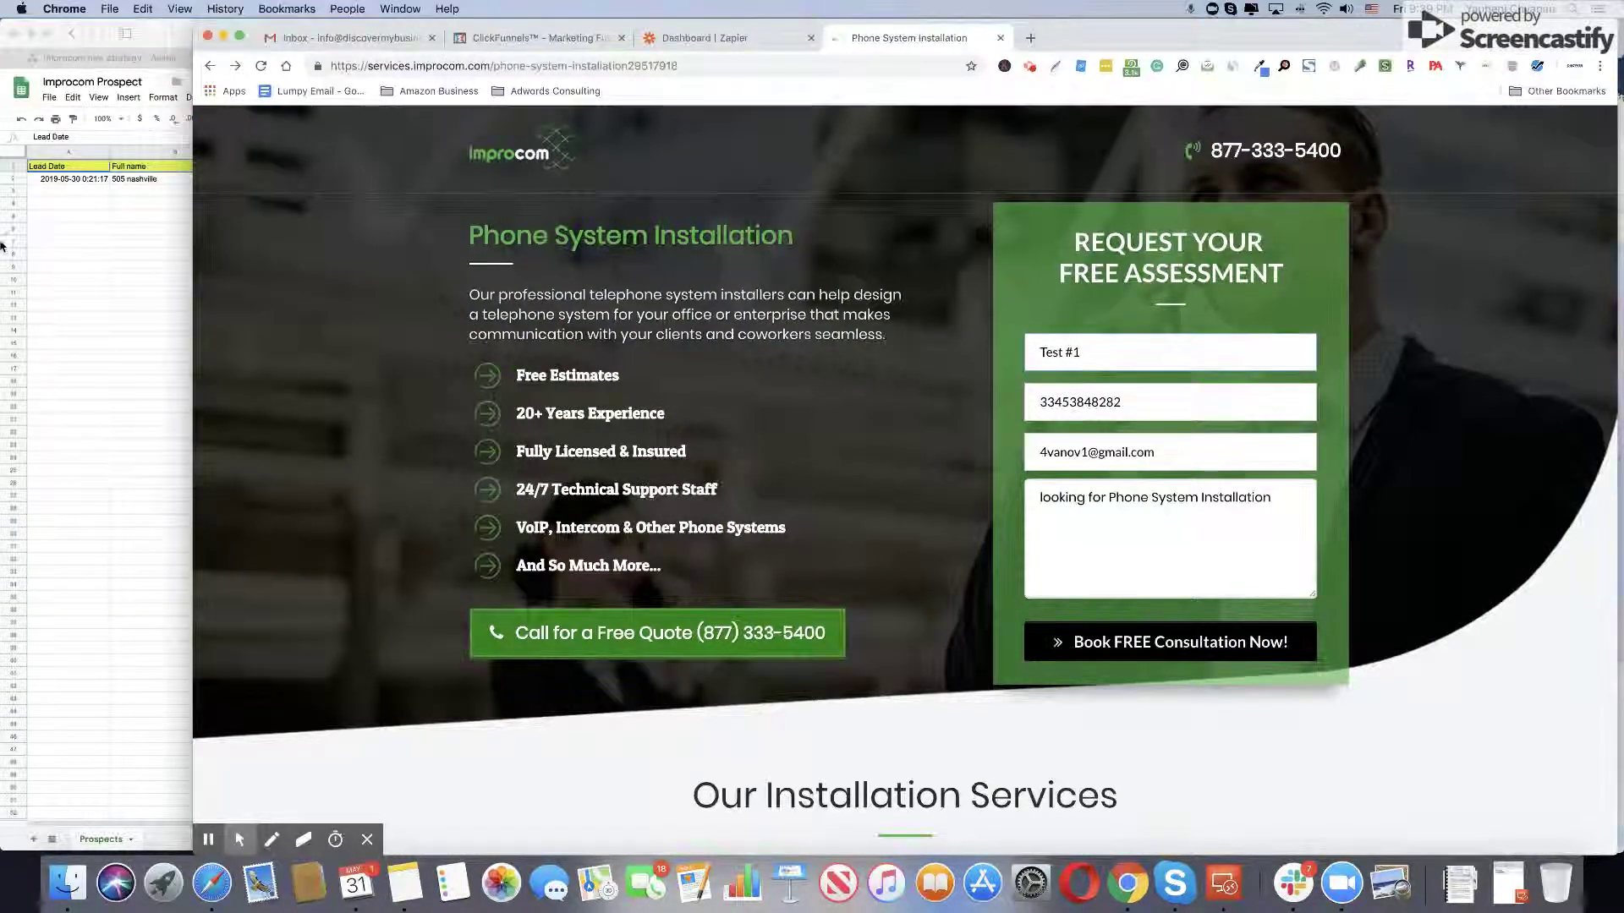
{"action": "left_click", "coordinate": [48, 170]}
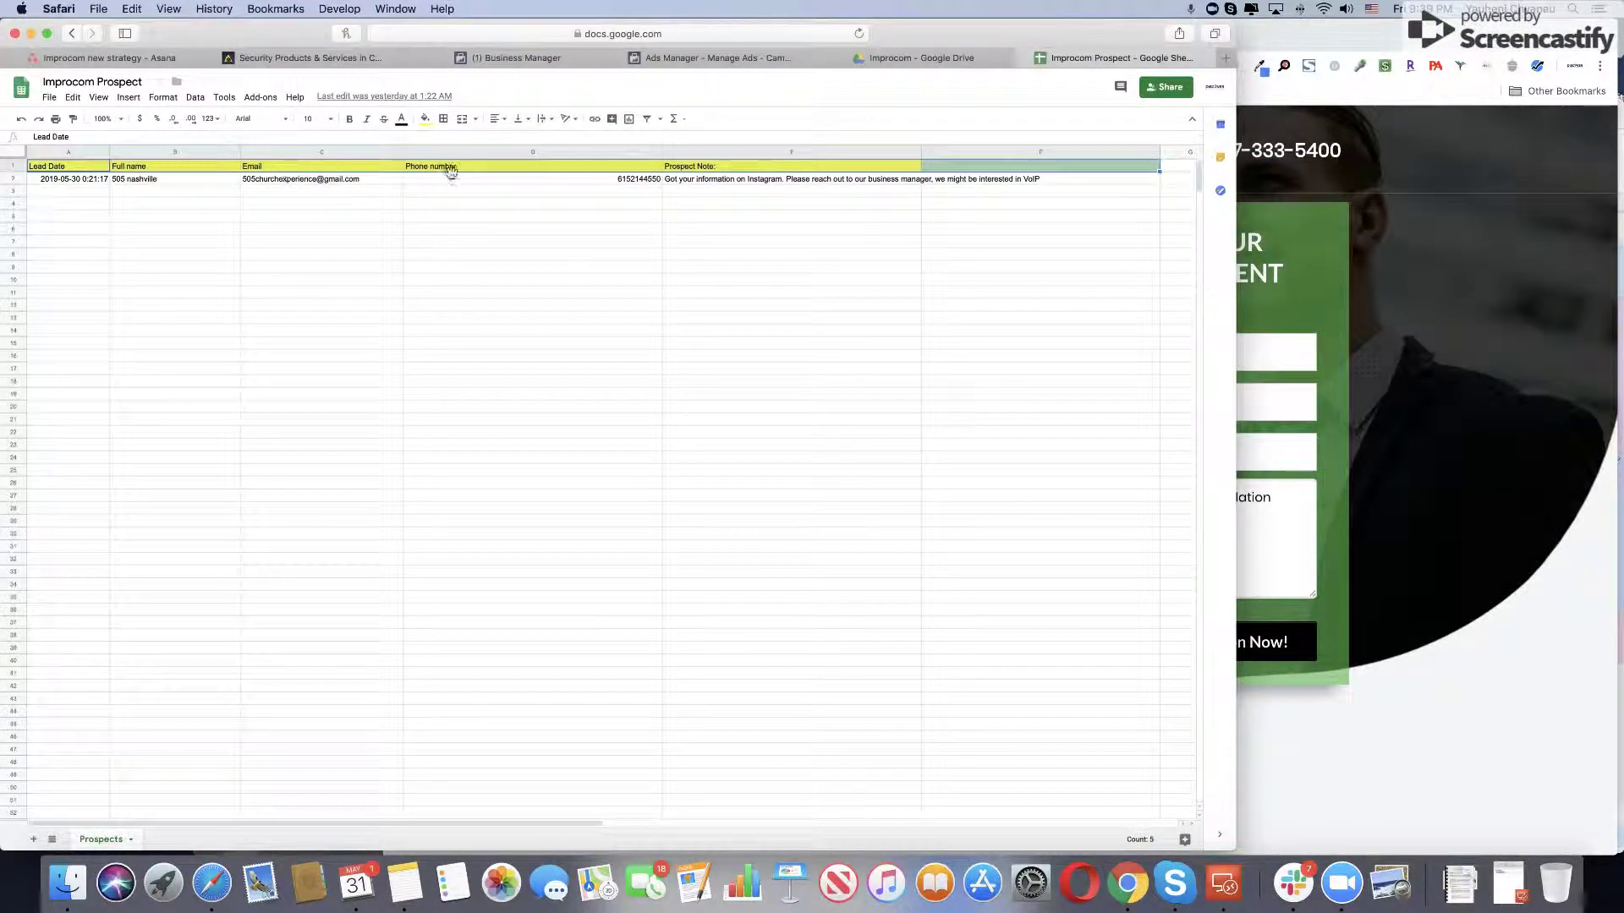
{"action": "left_click", "coordinate": [727, 169]}
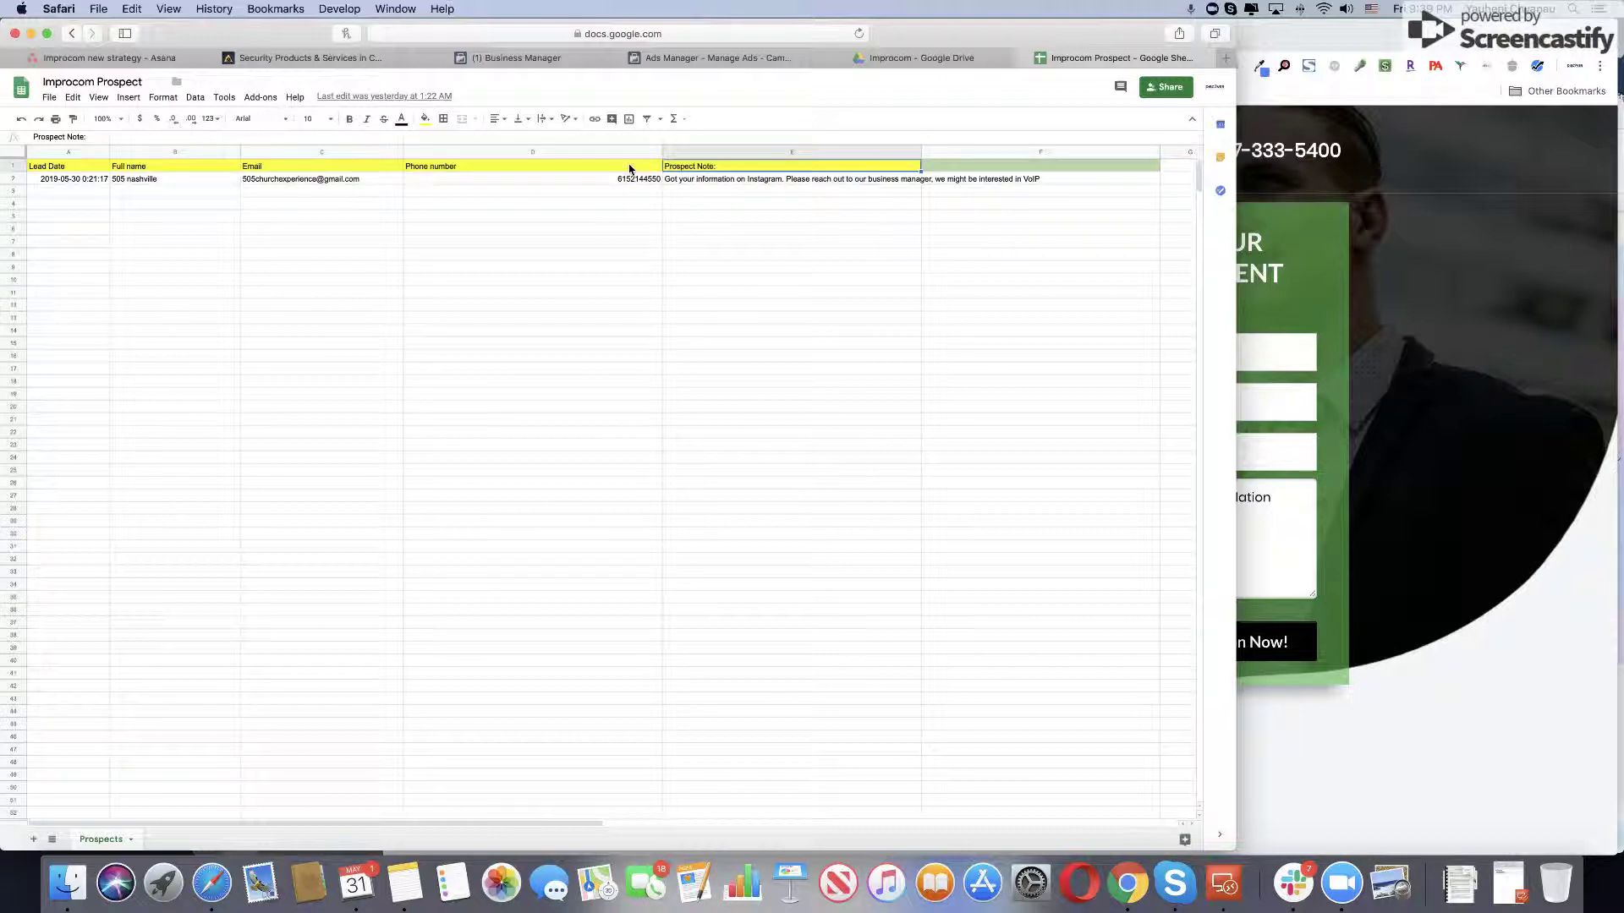
{"action": "left_click_drag", "start_coordinate": [630, 168], "coordinate": [253, 168]}
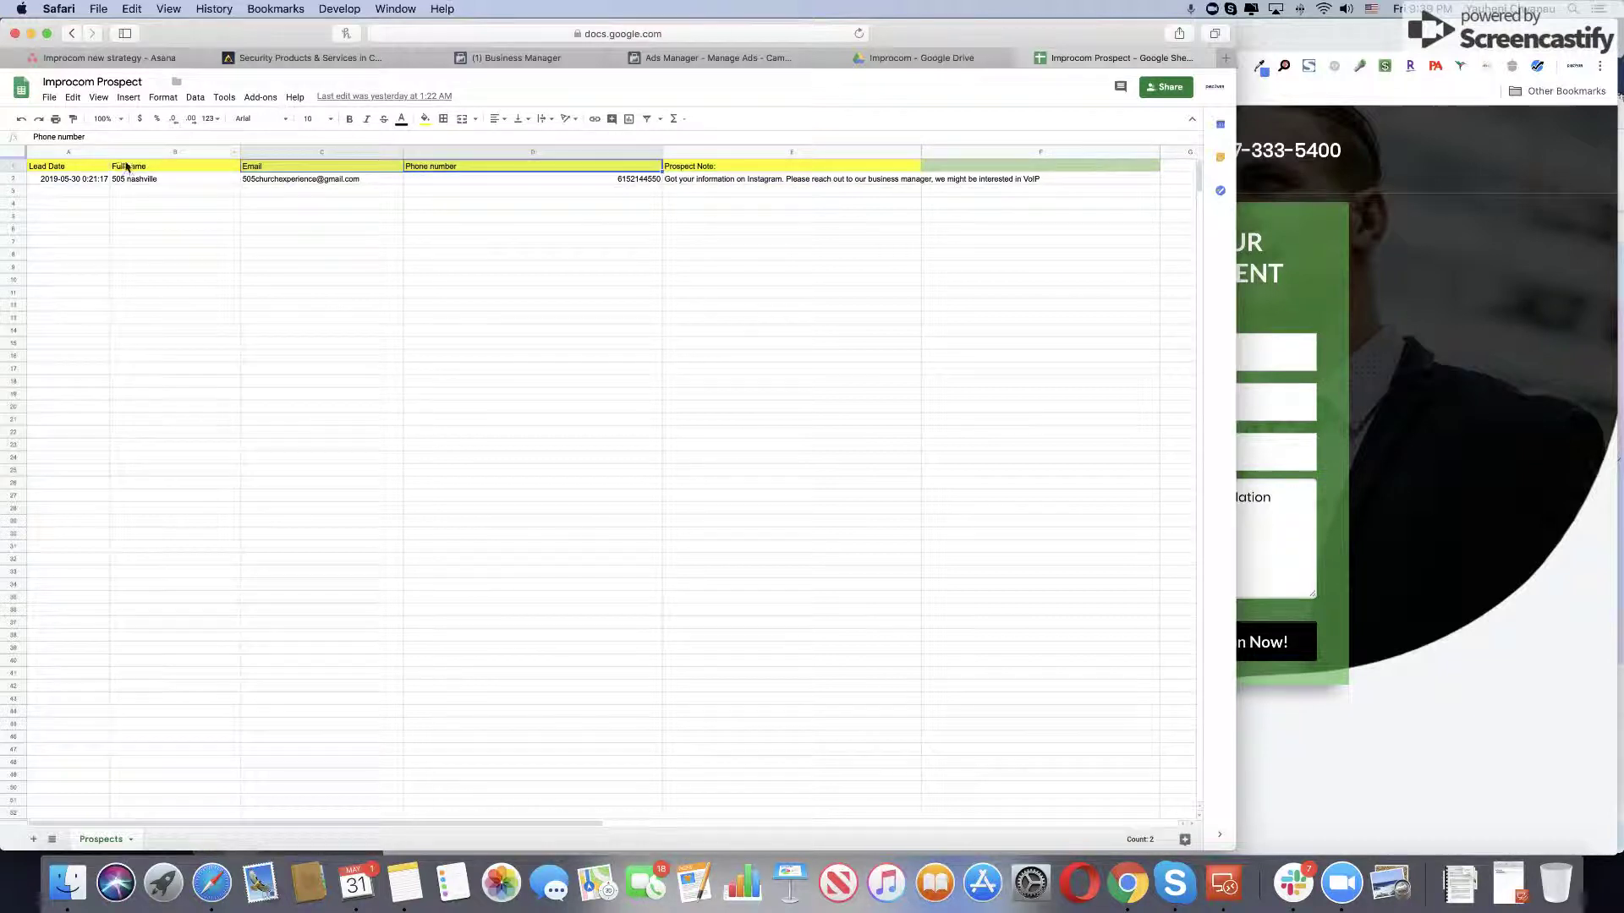
{"action": "left_click", "coordinate": [176, 235]}
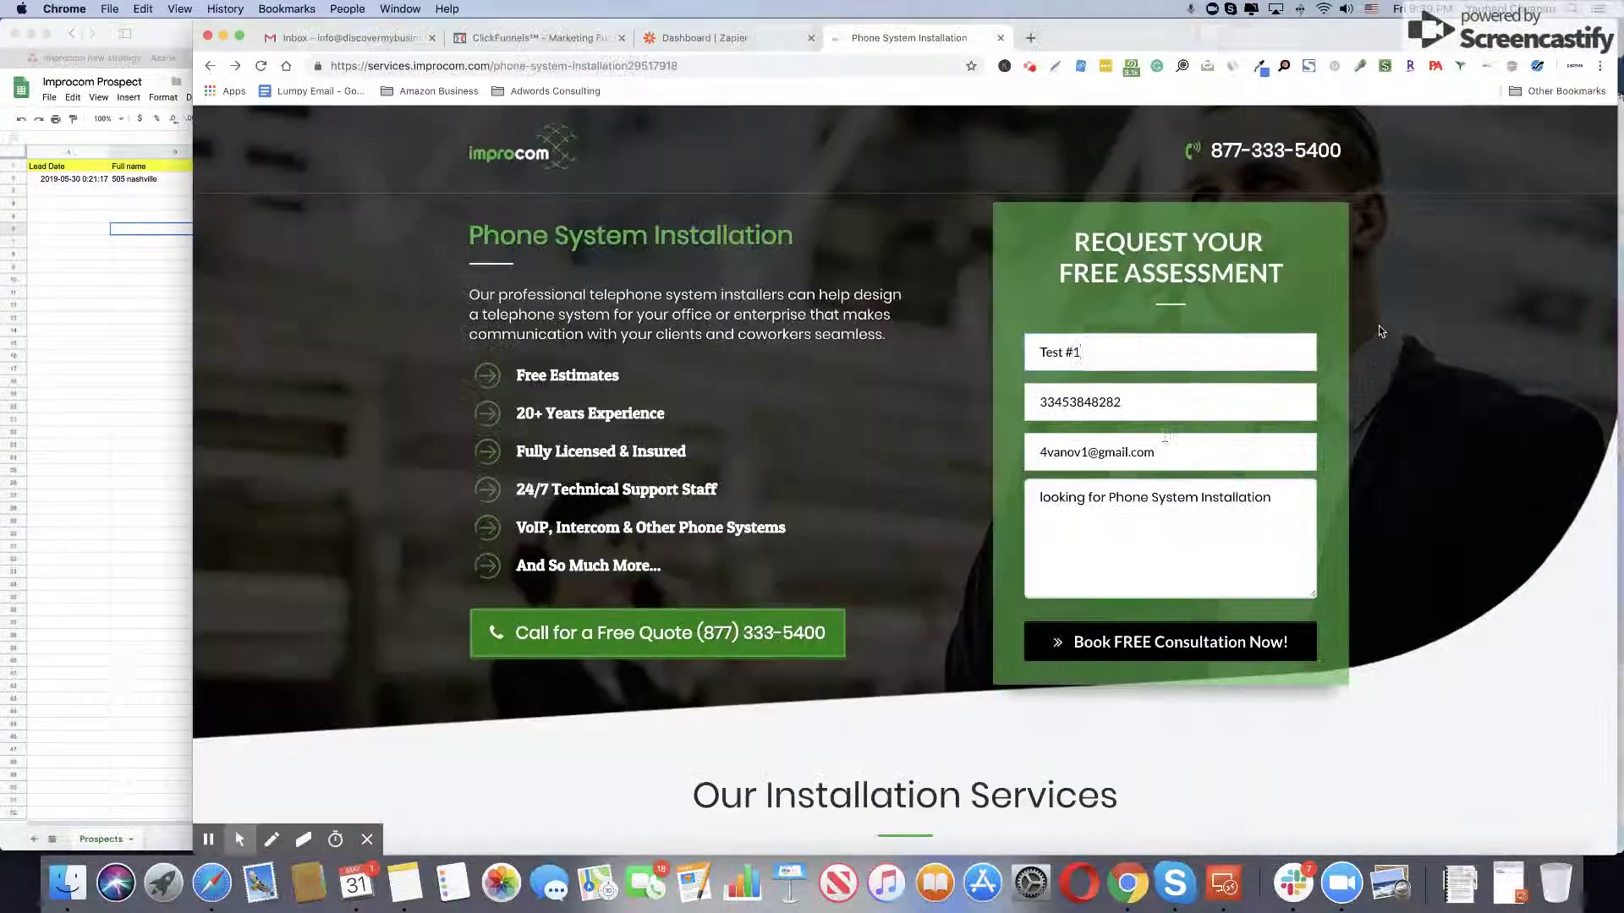
{"action": "left_click", "coordinate": [1386, 333]}
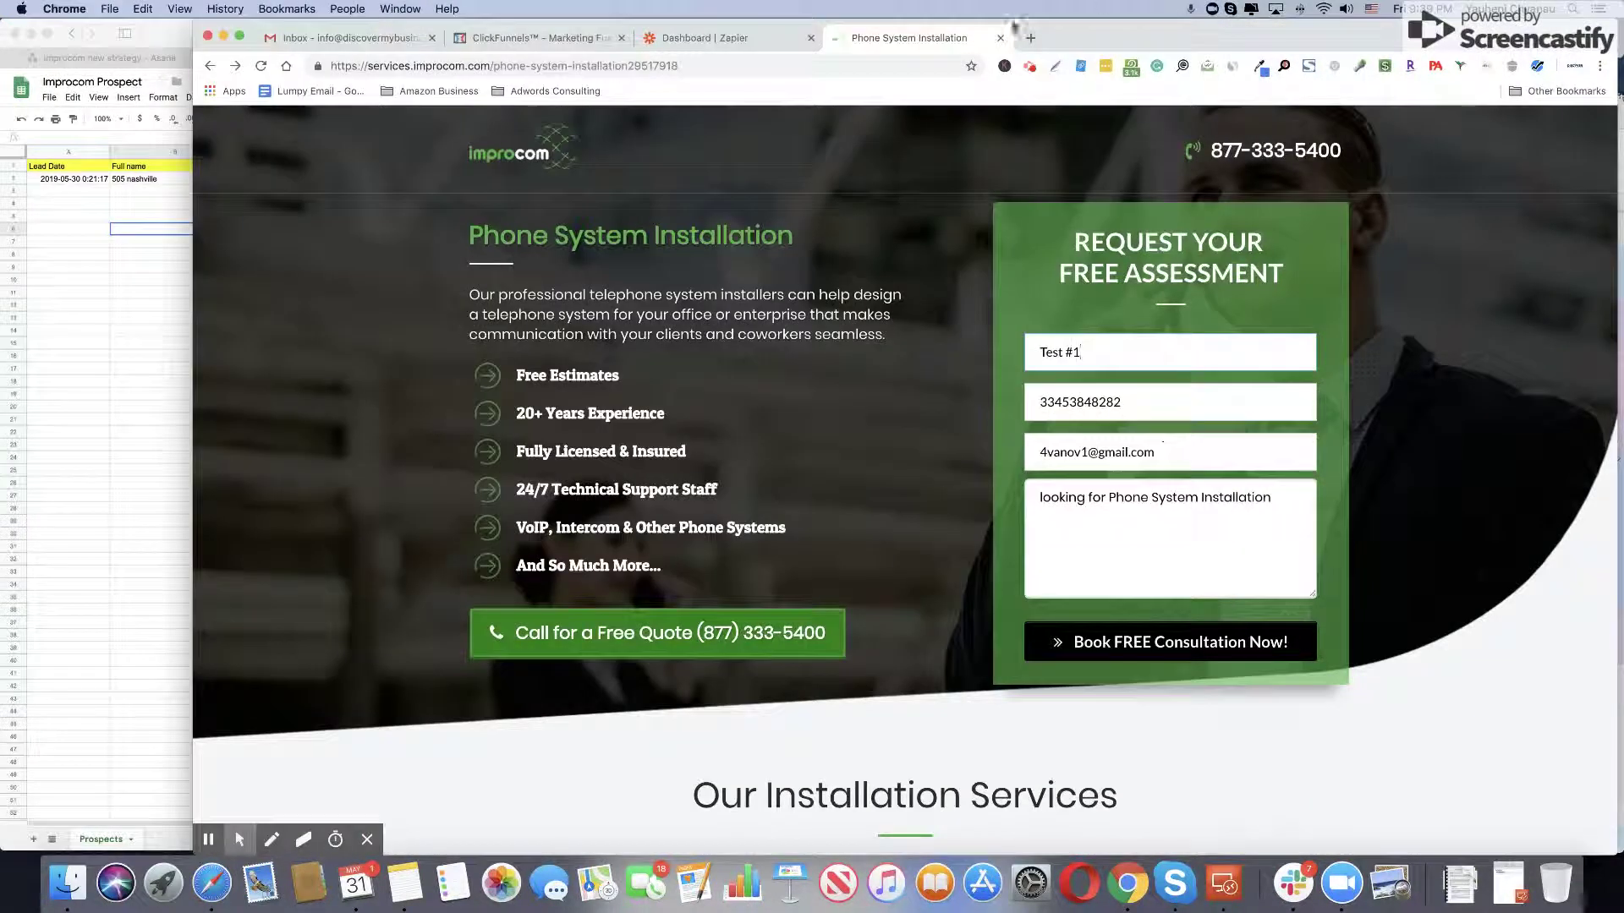
Step: Make a new zap triggered by ClickFunnels New Contact Activity on the connected ClickFunnels account
{"action": "left_click", "coordinate": [766, 38]}
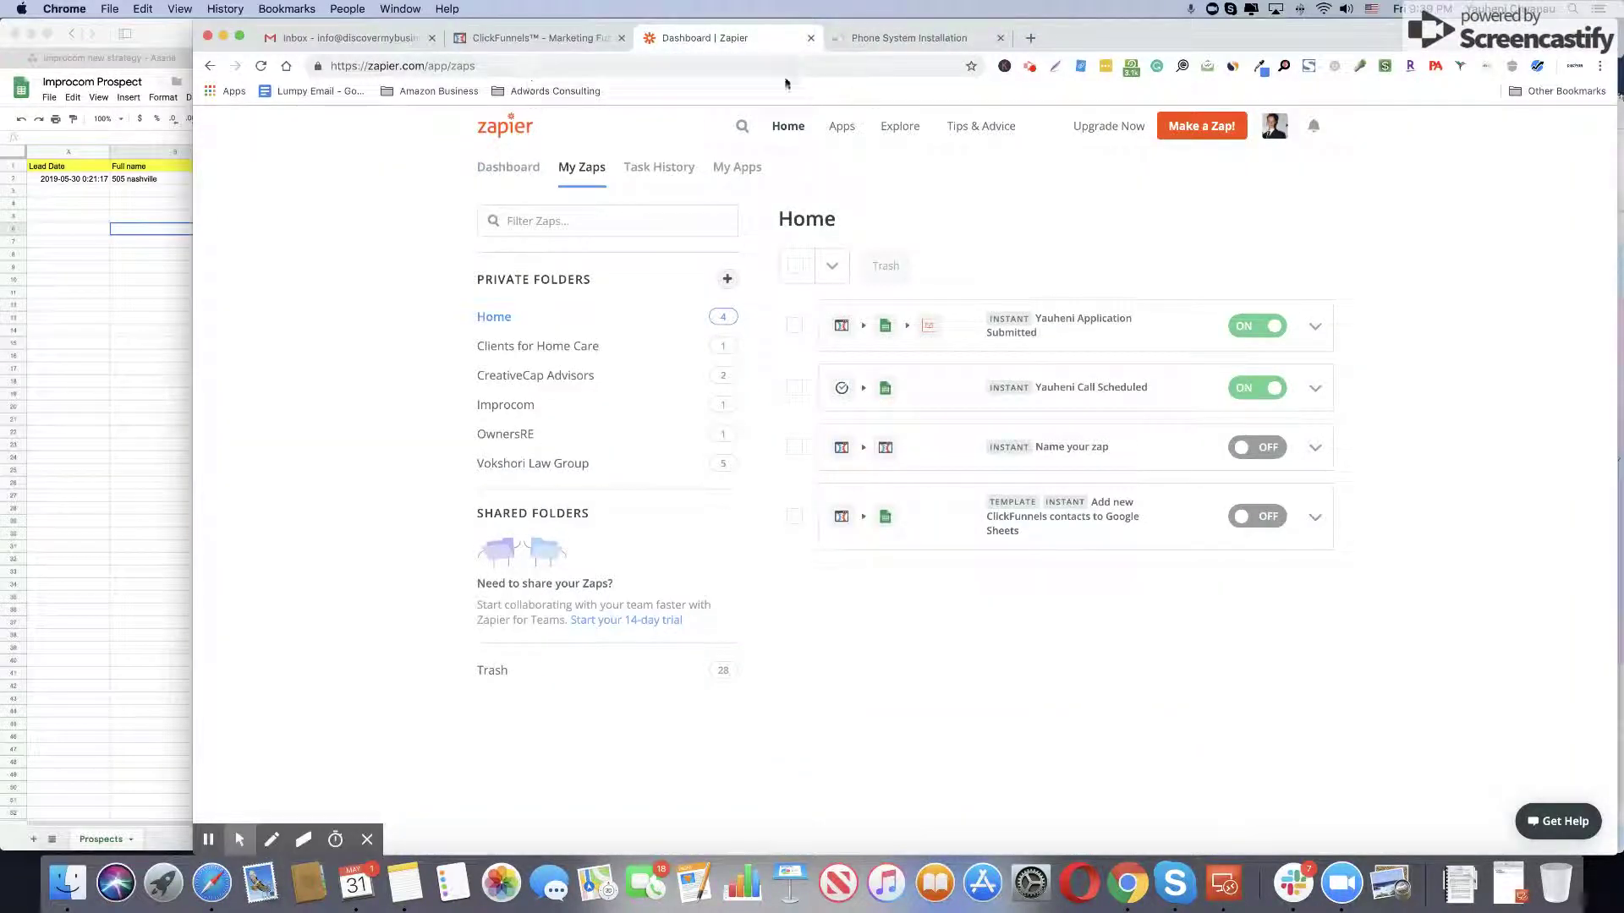
{"action": "left_click", "coordinate": [1199, 128]}
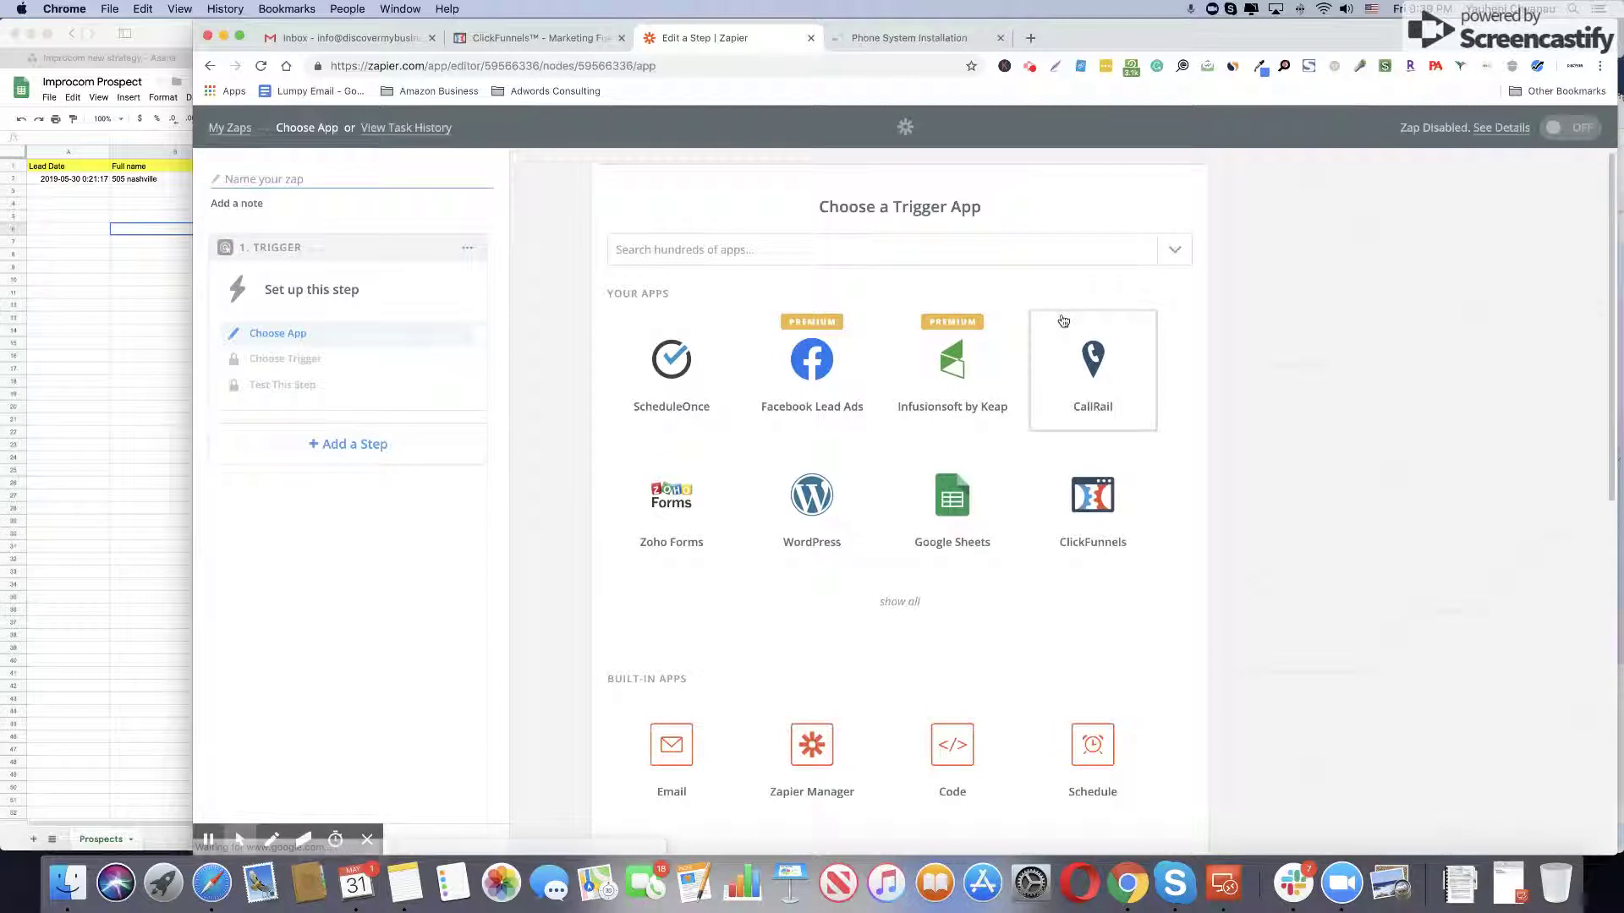
{"action": "left_click", "coordinate": [1090, 480]}
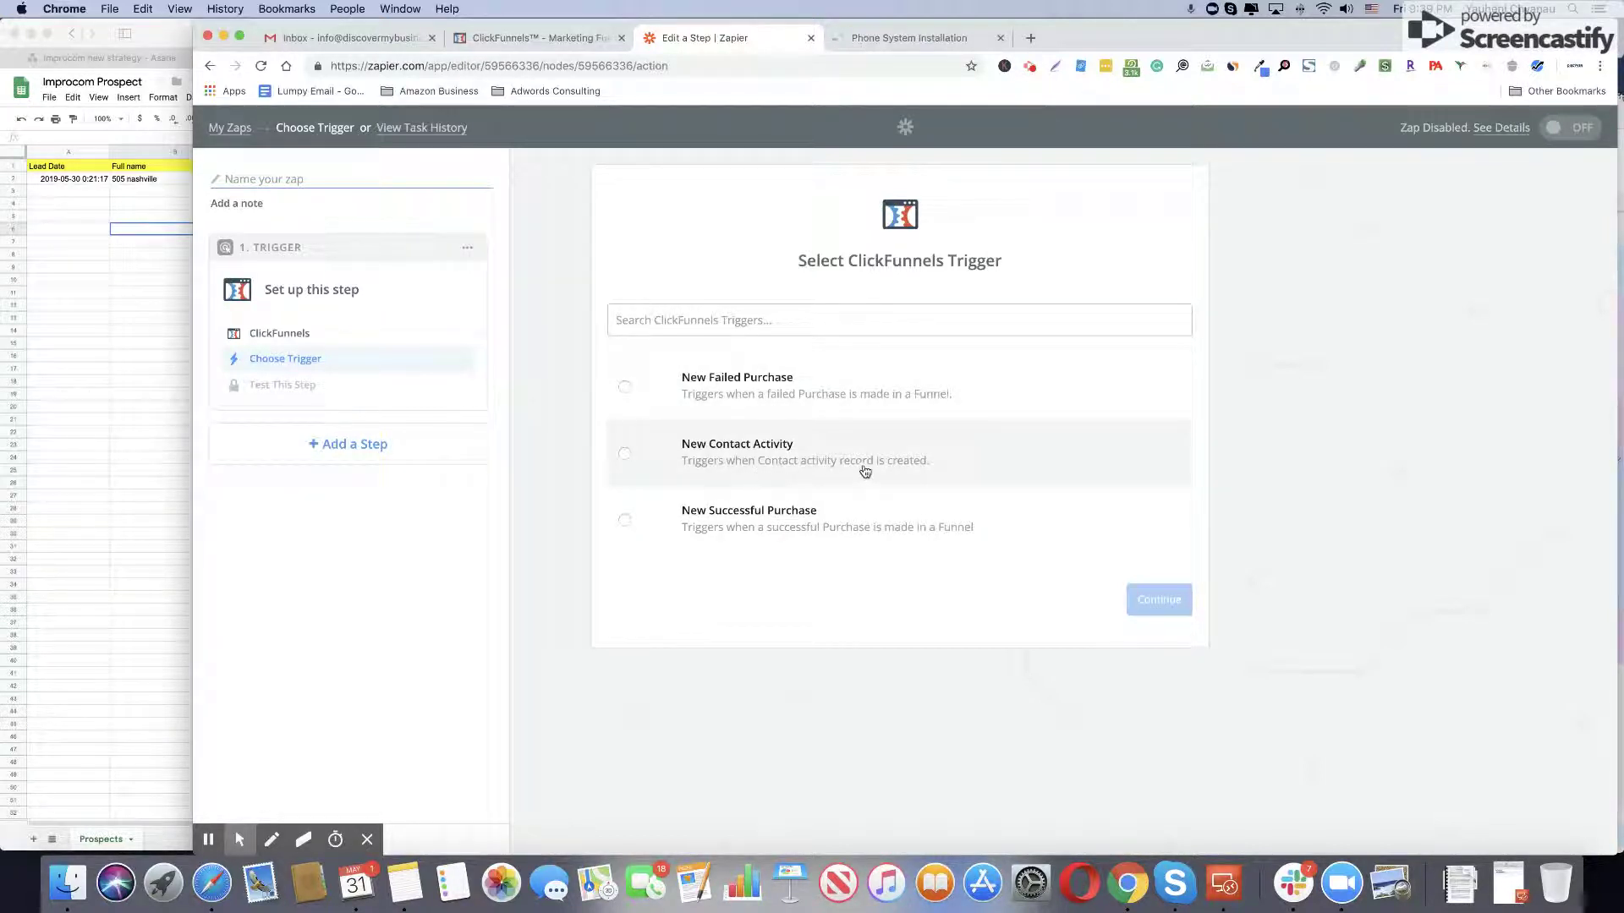
{"action": "left_click", "coordinate": [813, 454]}
{"action": "left_click", "coordinate": [1165, 607]}
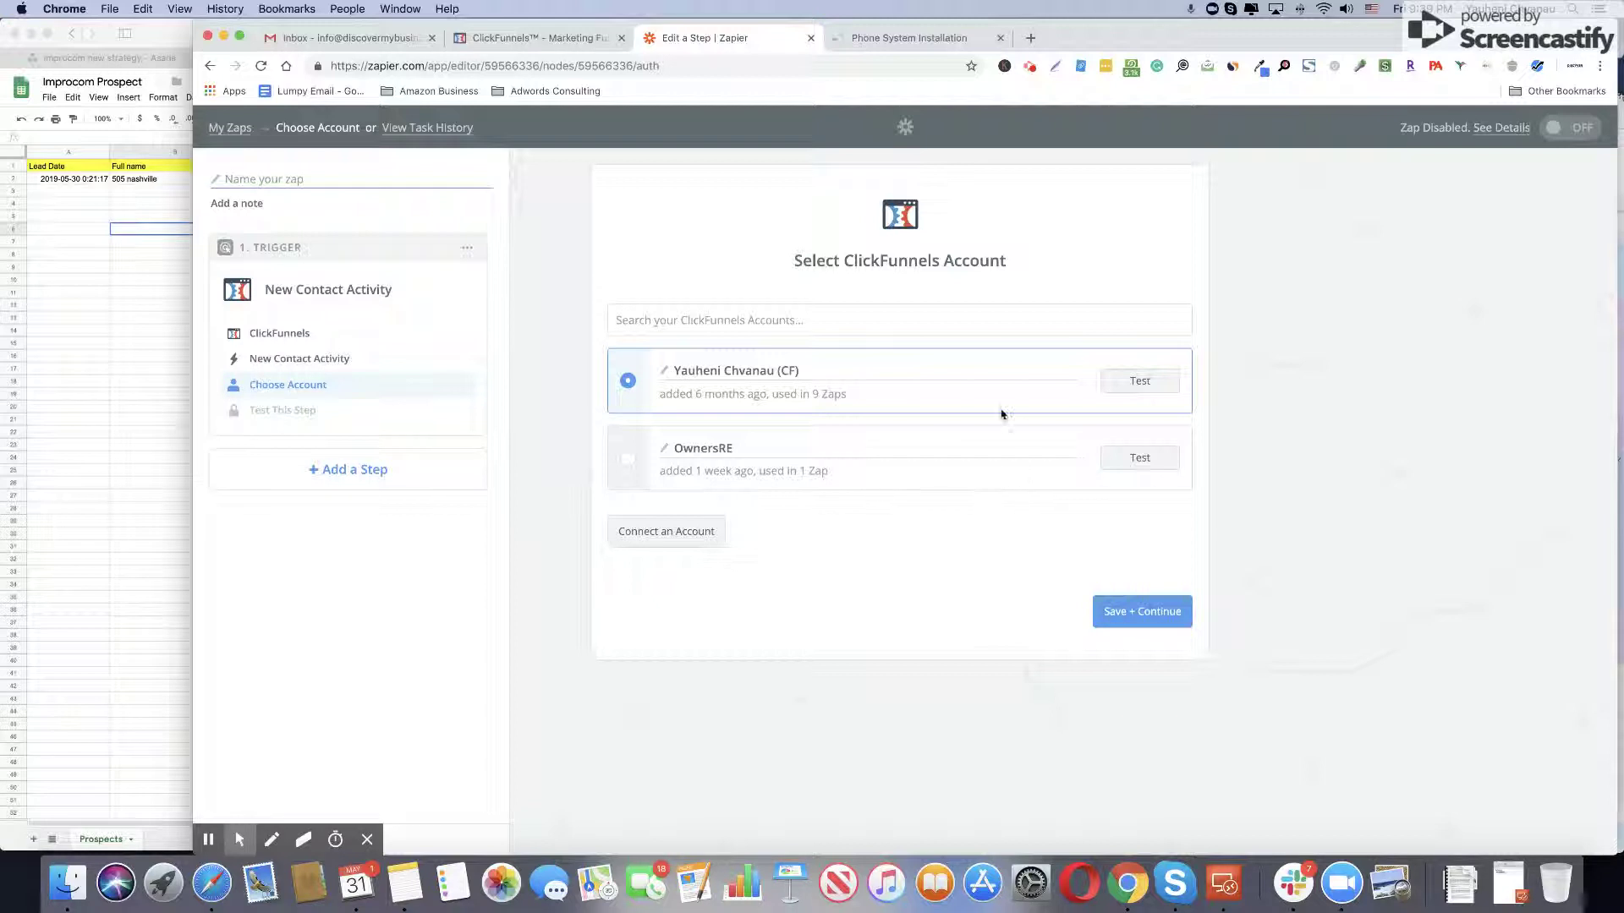
{"action": "left_click", "coordinate": [1172, 614]}
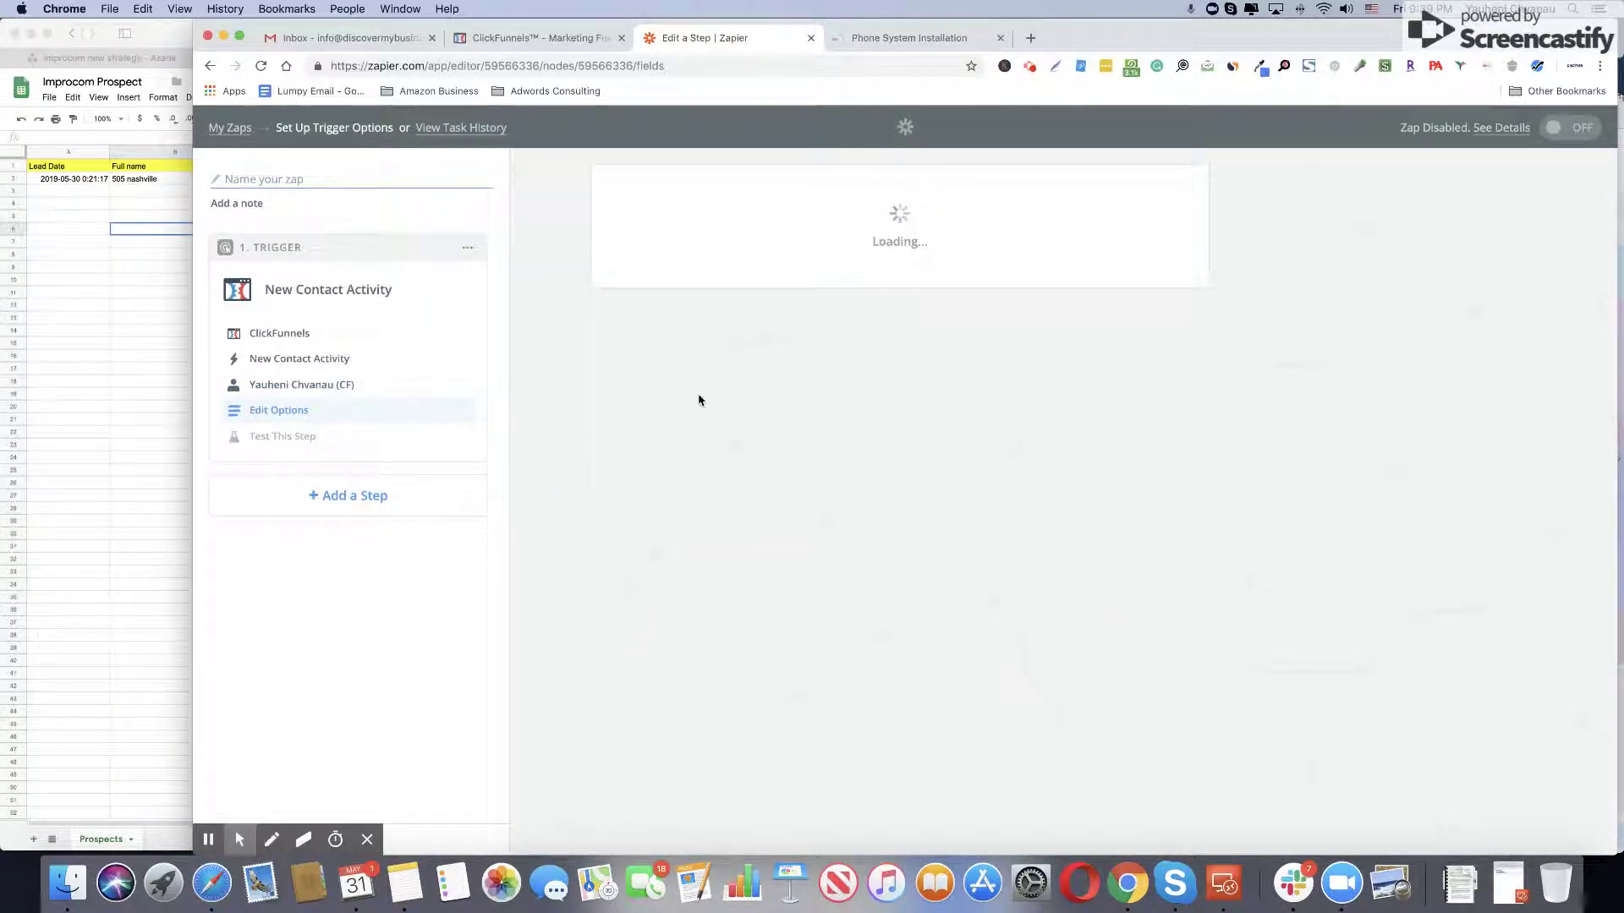
Step: Set the trigger's funnel step to Phone System Installation
{"action": "left_click", "coordinate": [1172, 372]}
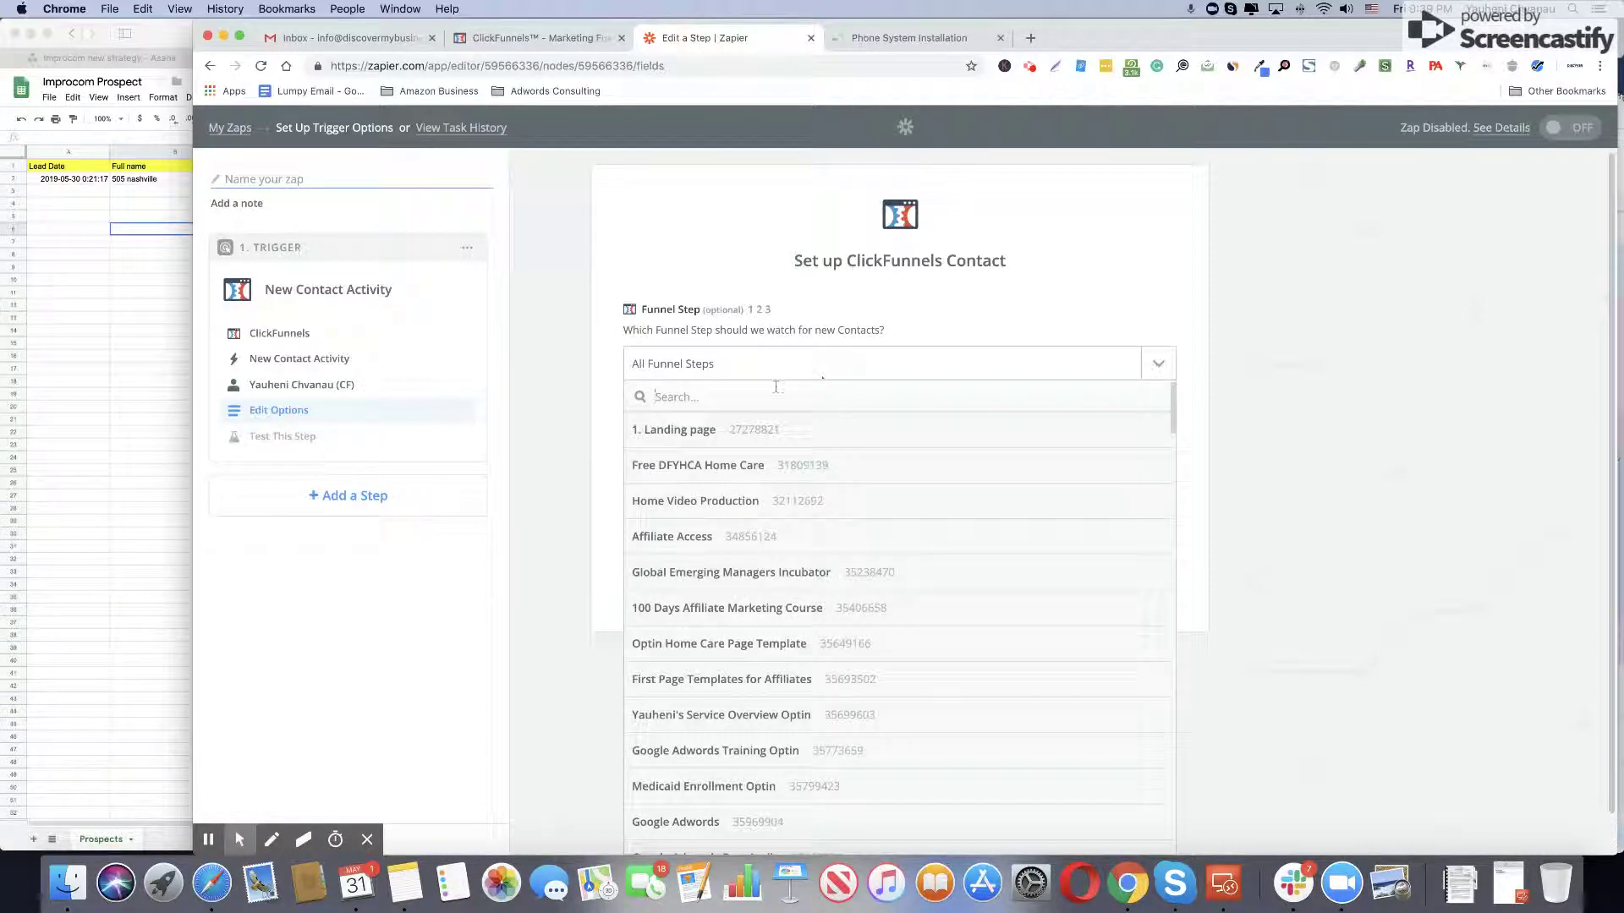
{"action": "type", "text": "impr"}
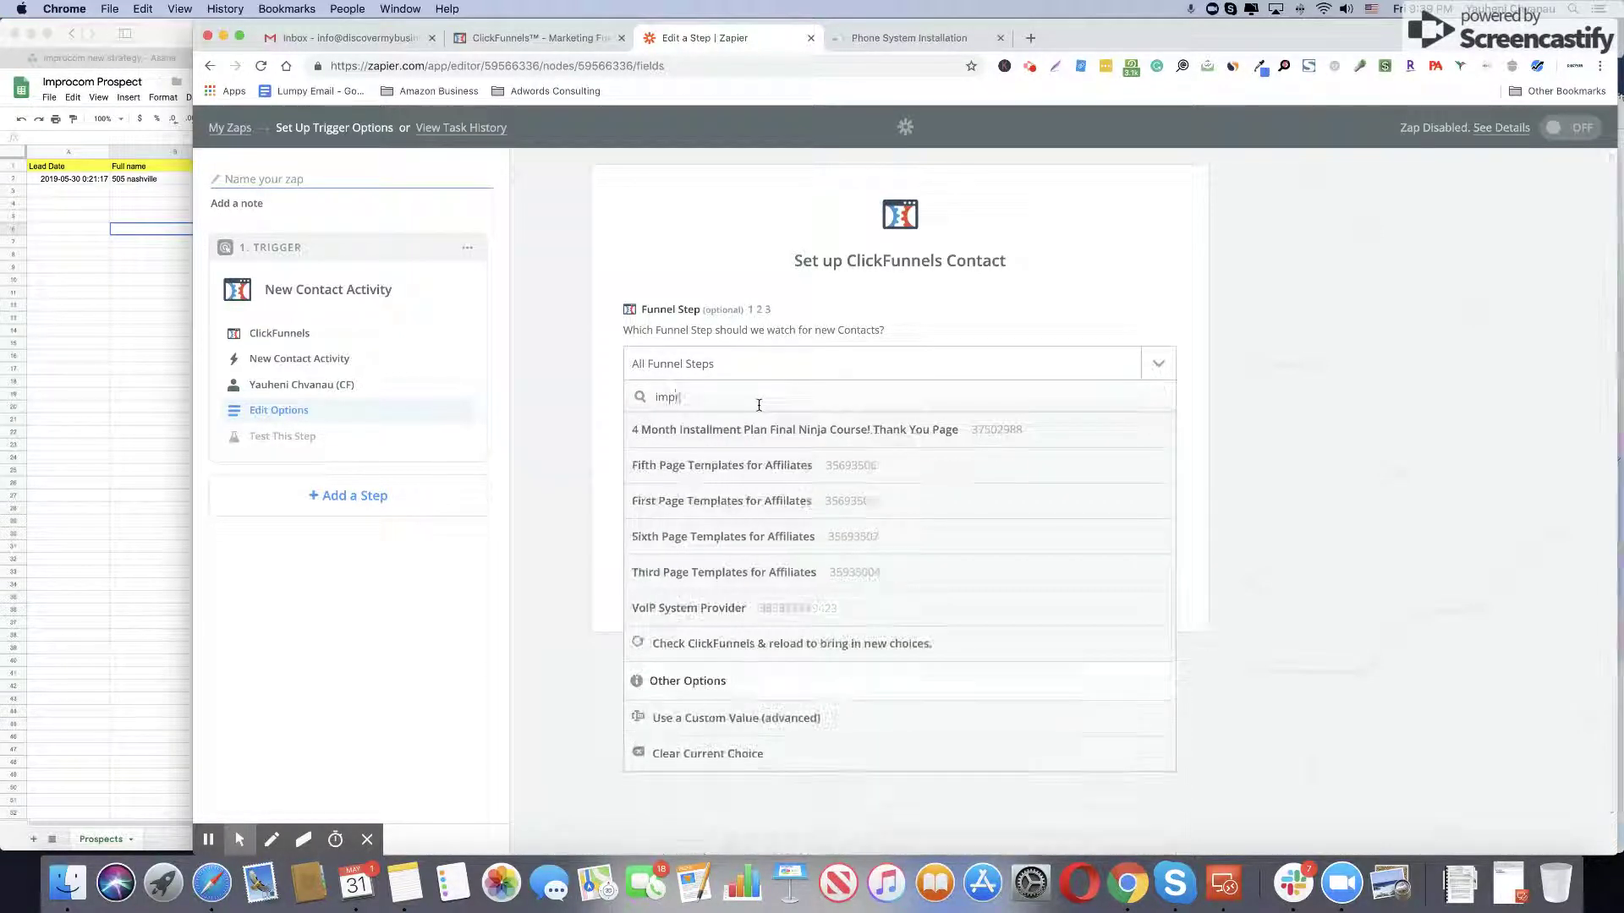
{"action": "key", "text": "BackSpace"}
{"action": "key", "text": "BackSpace"}
{"action": "key", "text": "BackSpace"}
{"action": "key", "text": "BackSpace"}
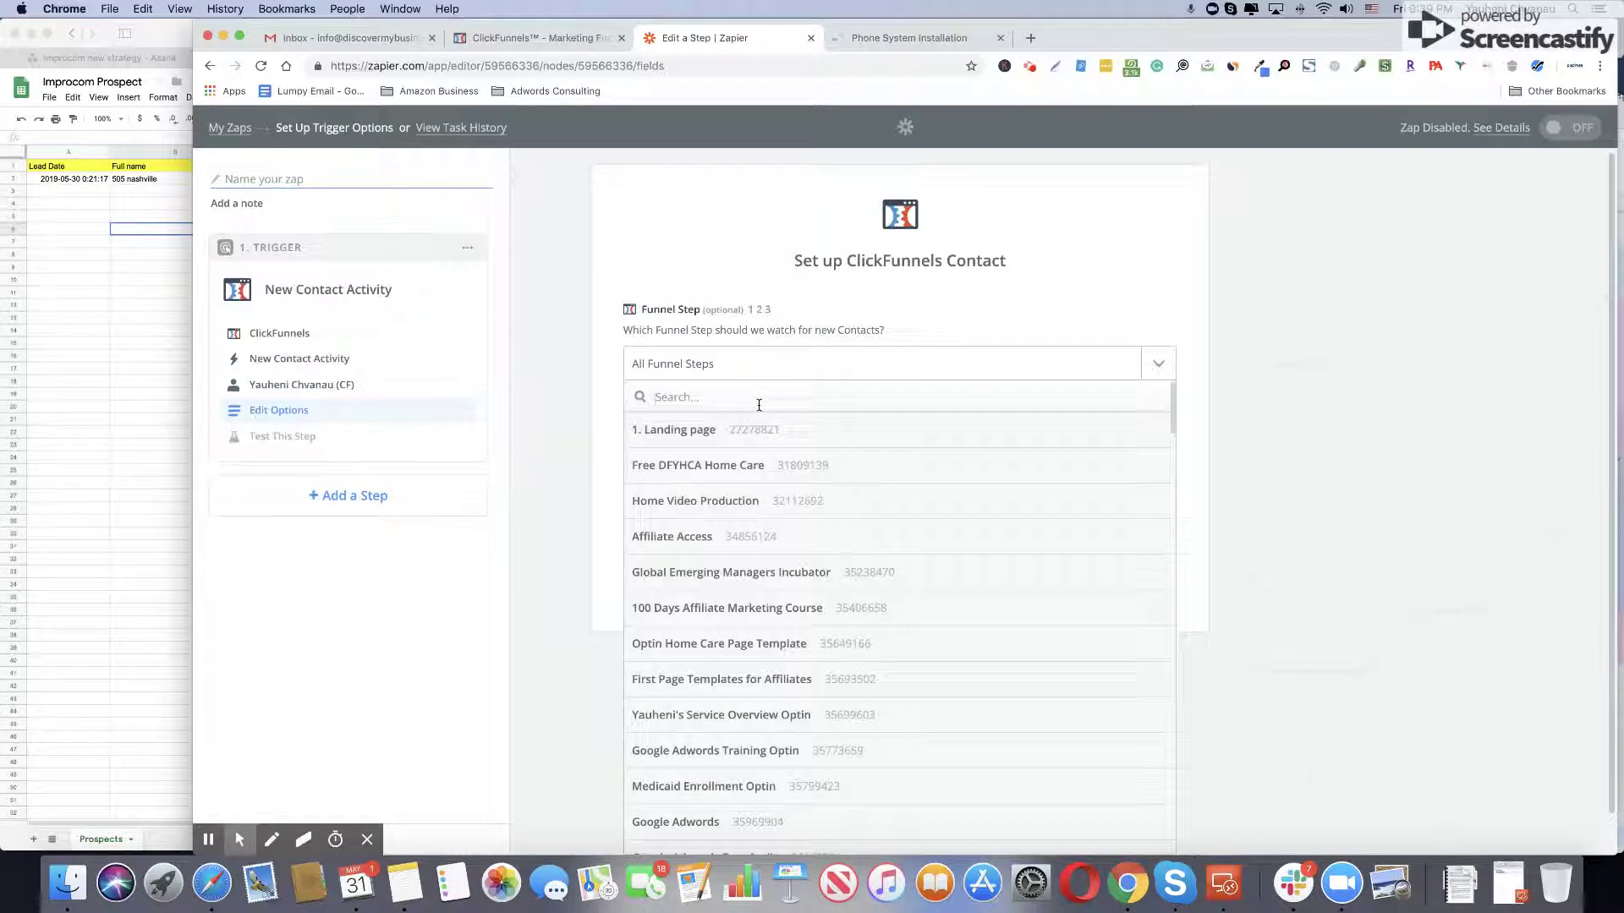
{"action": "left_click", "coordinate": [909, 37]}
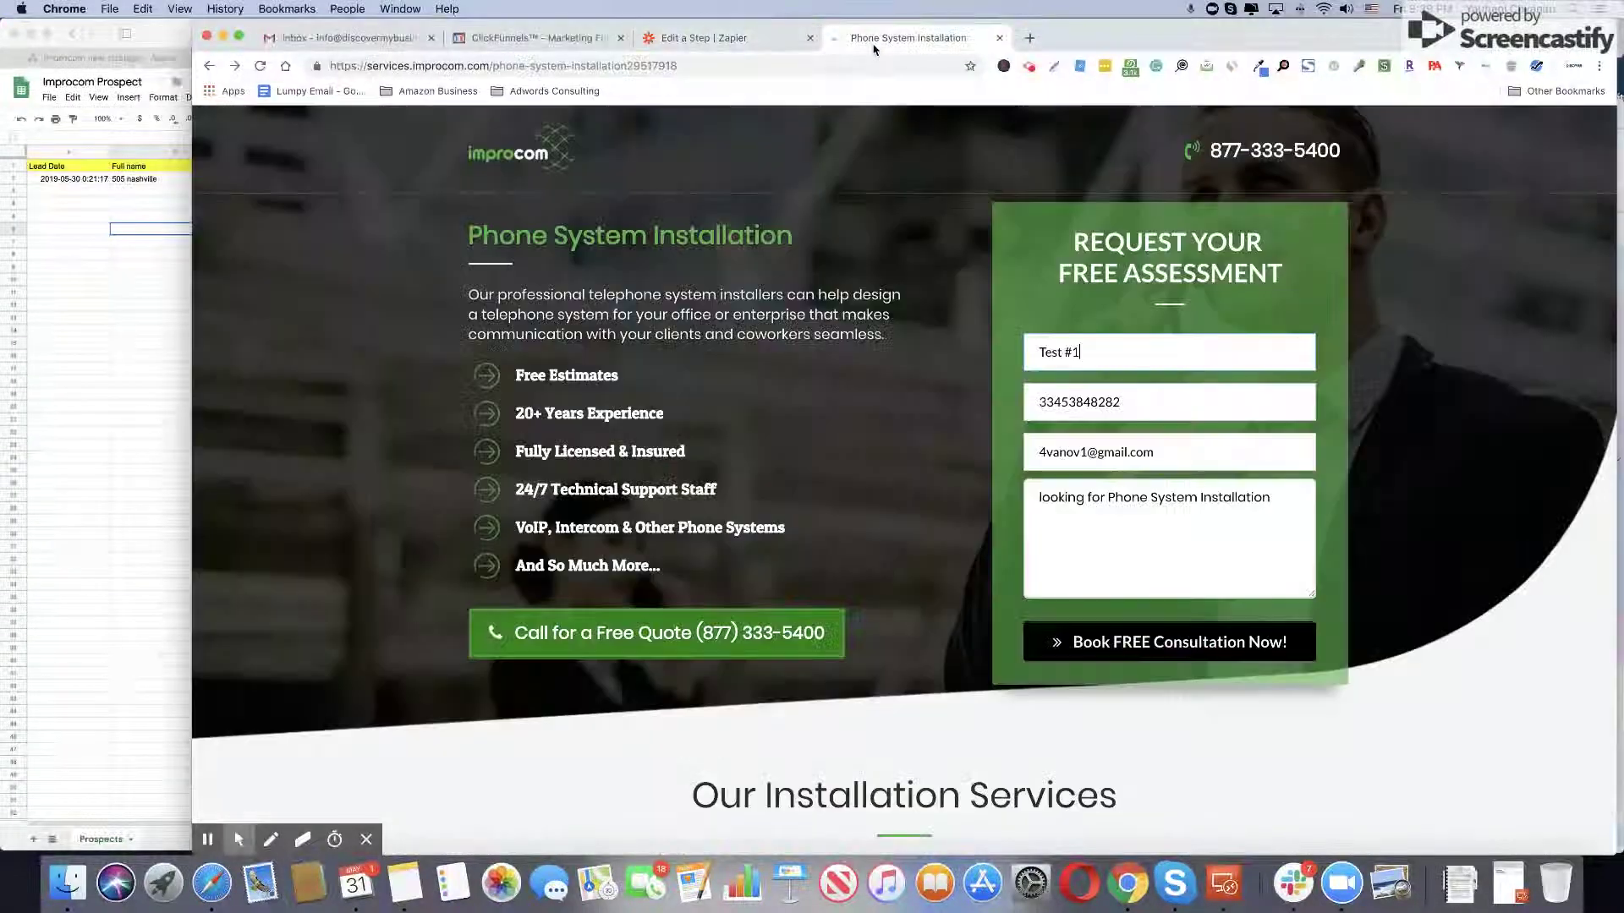
{"action": "left_click", "coordinate": [705, 37]}
{"action": "type", "text": "pho"}
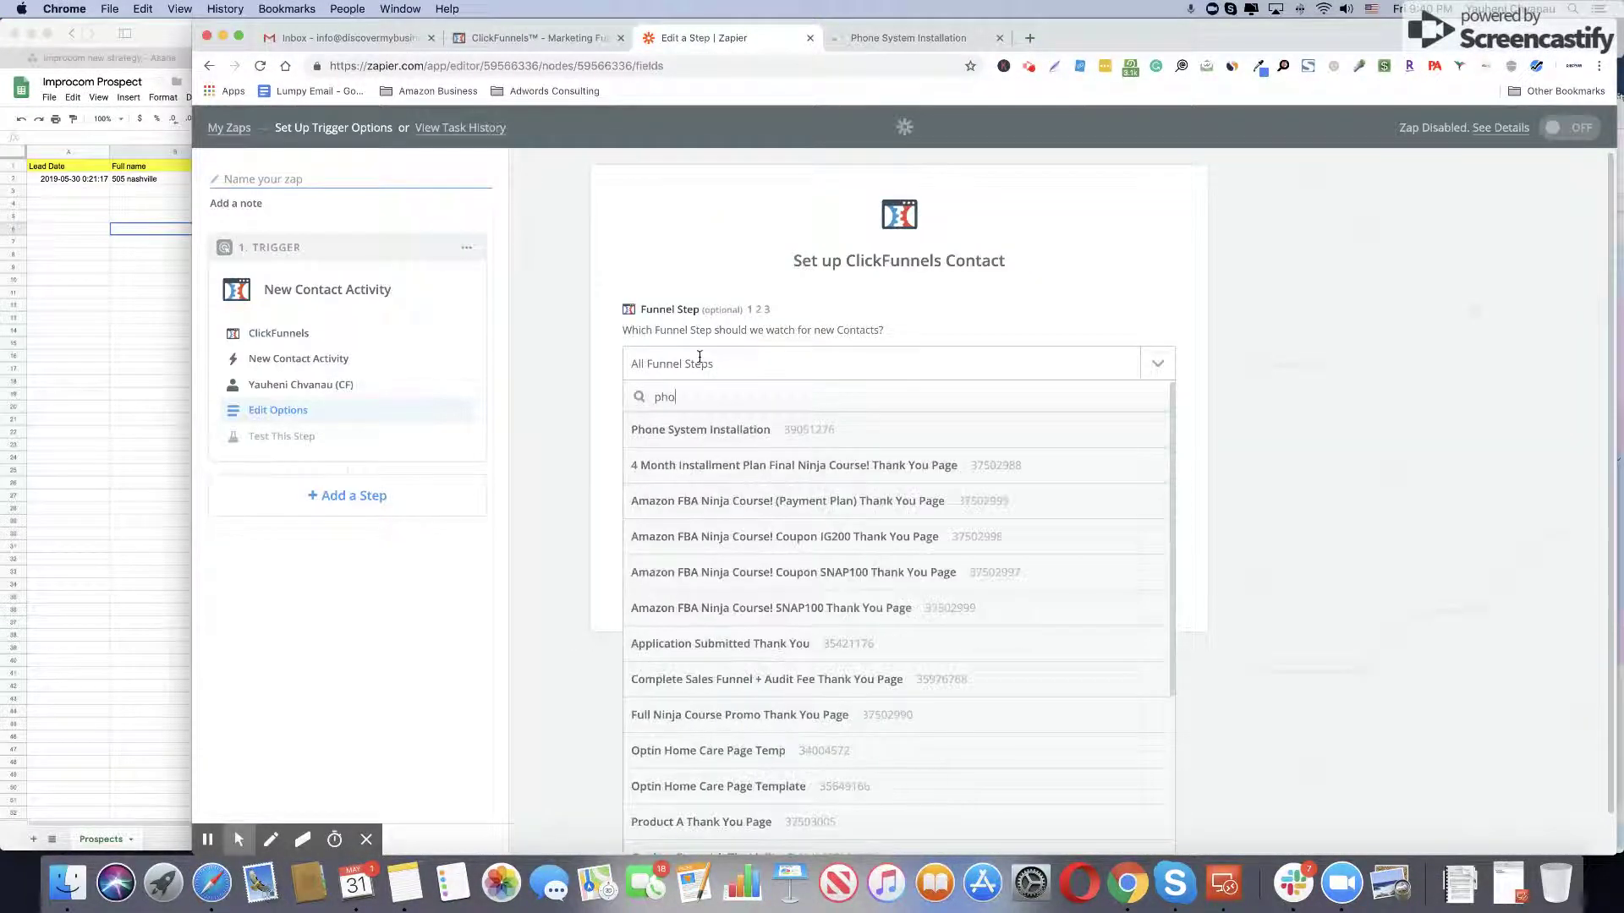
{"action": "type", "text": "ne s"}
{"action": "left_click", "coordinate": [694, 430]}
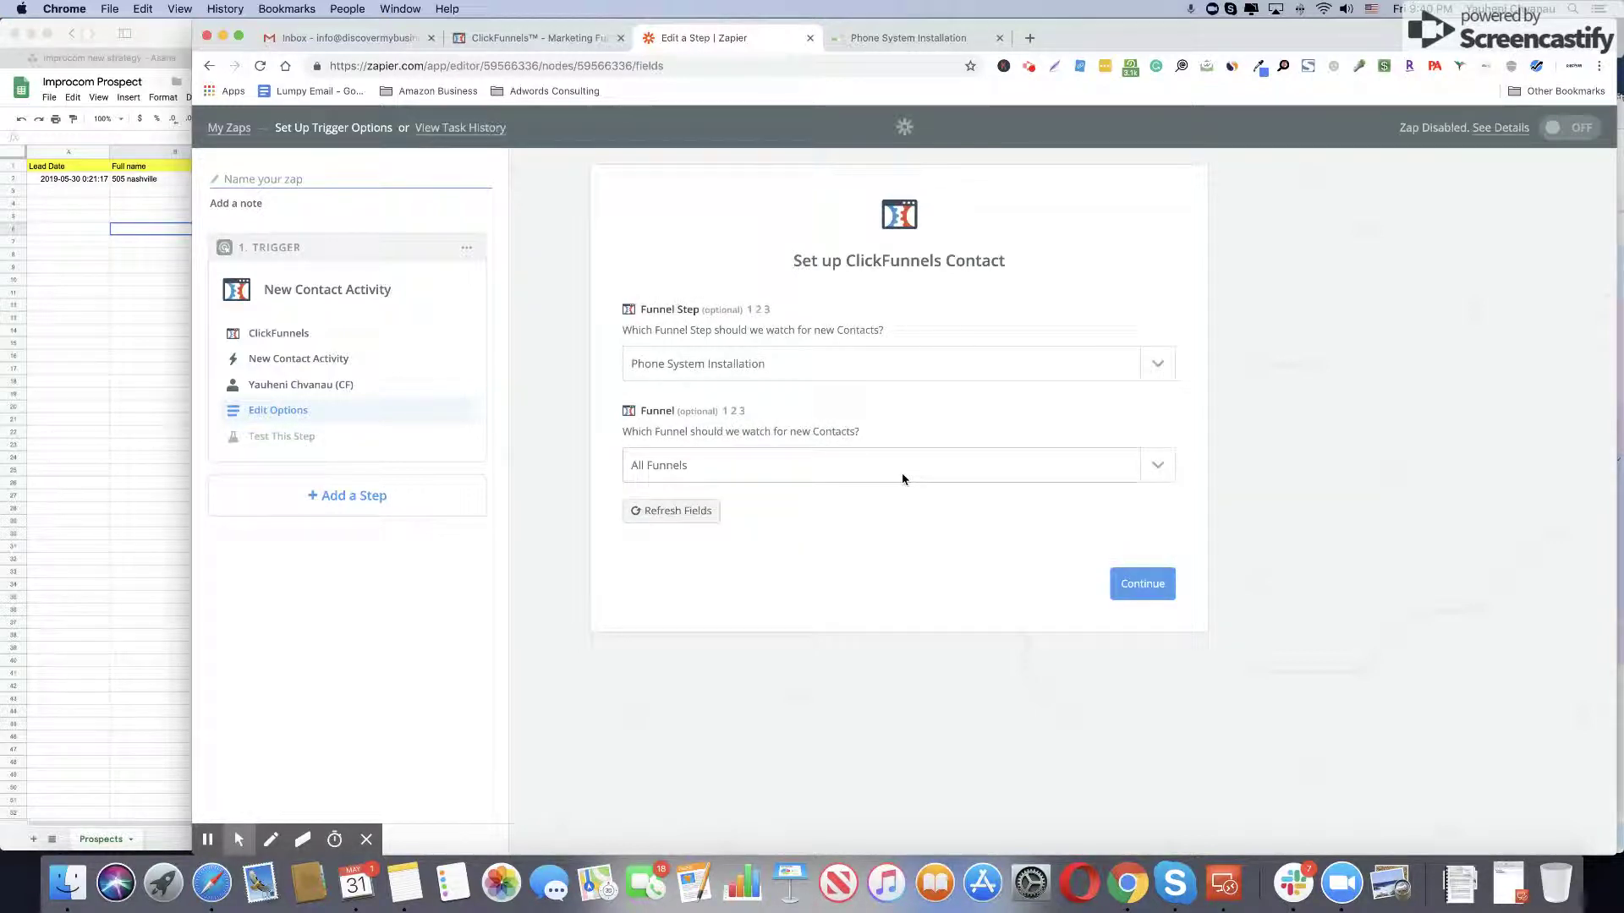
Step: Choose Improcom as the funnel, verify it in ClickFunnels, and continue to testing
{"action": "left_click", "coordinate": [1097, 470]}
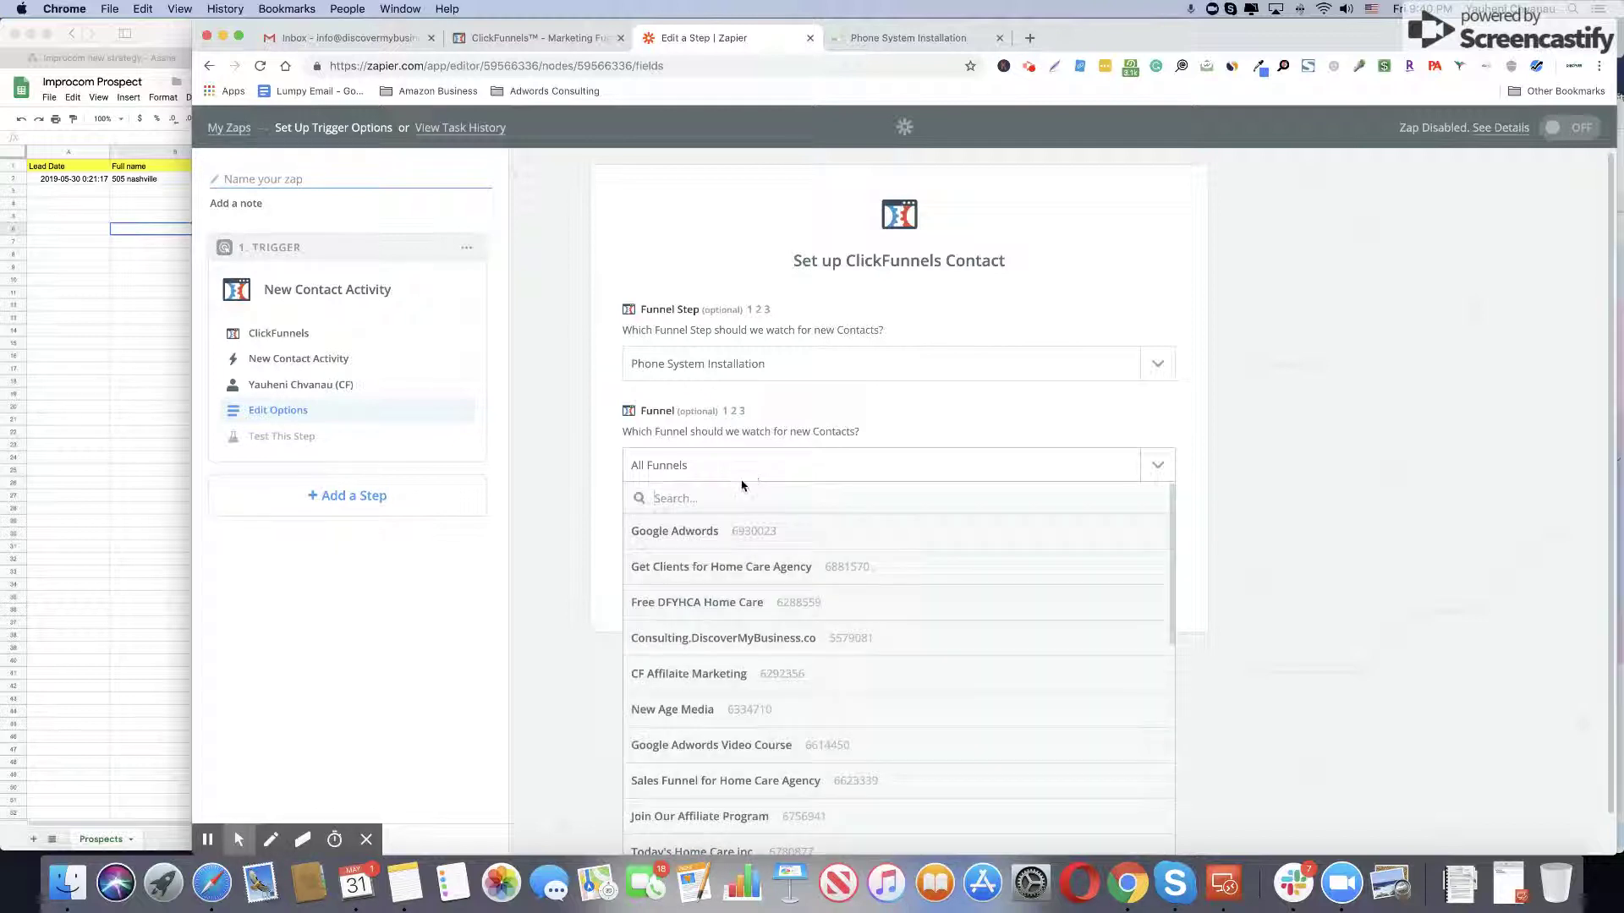
{"action": "type", "text": "impr"}
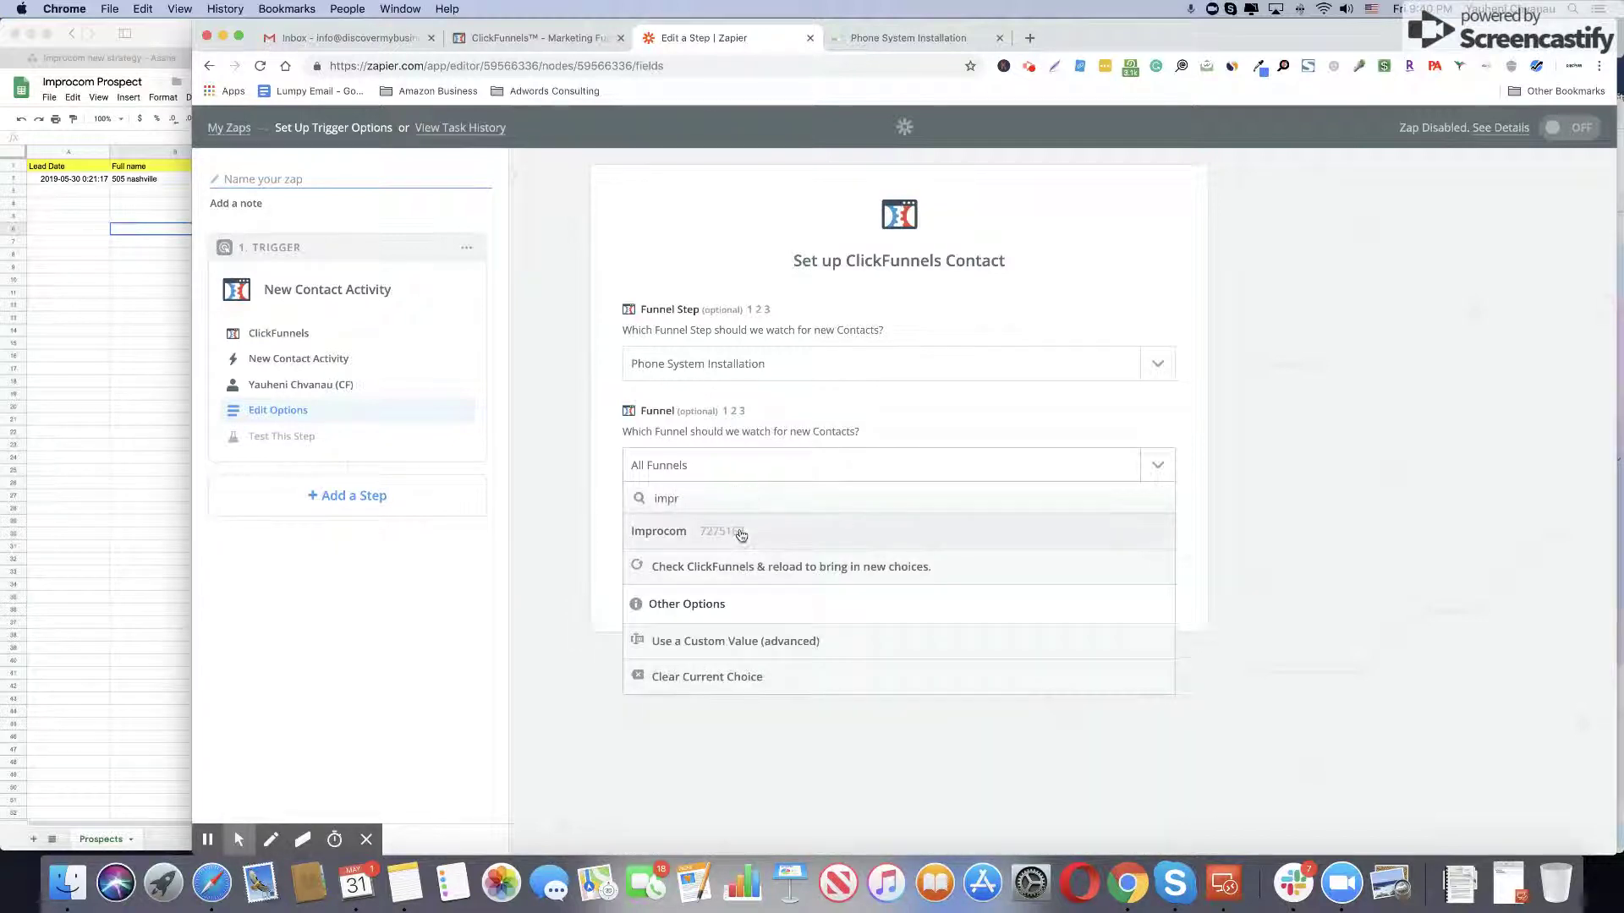
{"action": "left_click", "coordinate": [736, 531]}
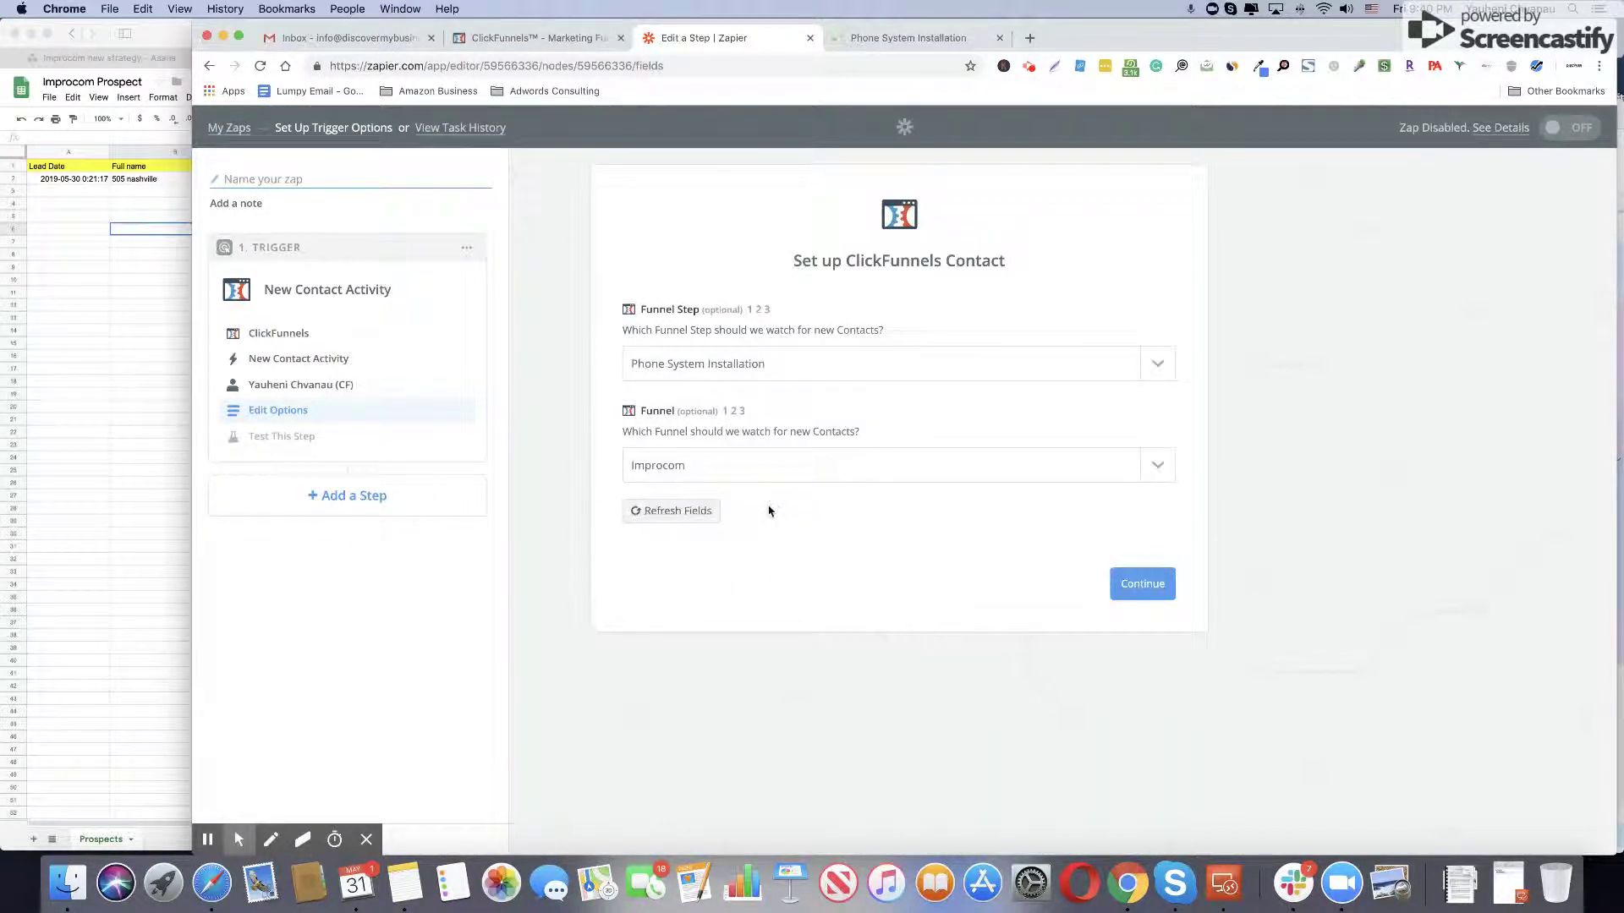
{"action": "left_click", "coordinate": [476, 40]}
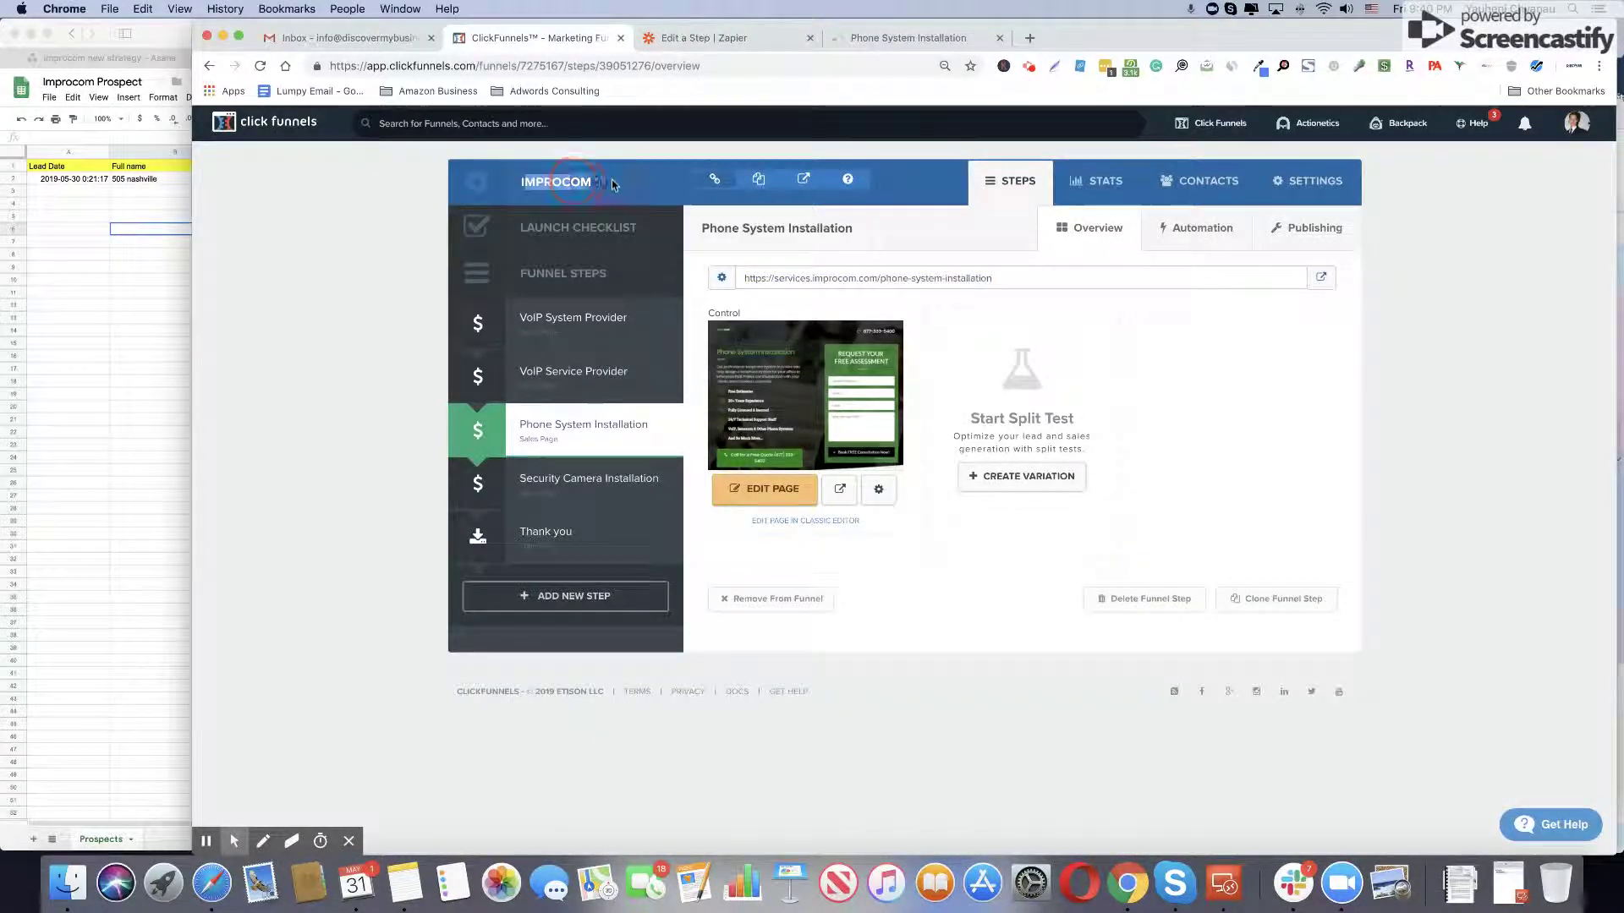
{"action": "left_click", "coordinate": [694, 38]}
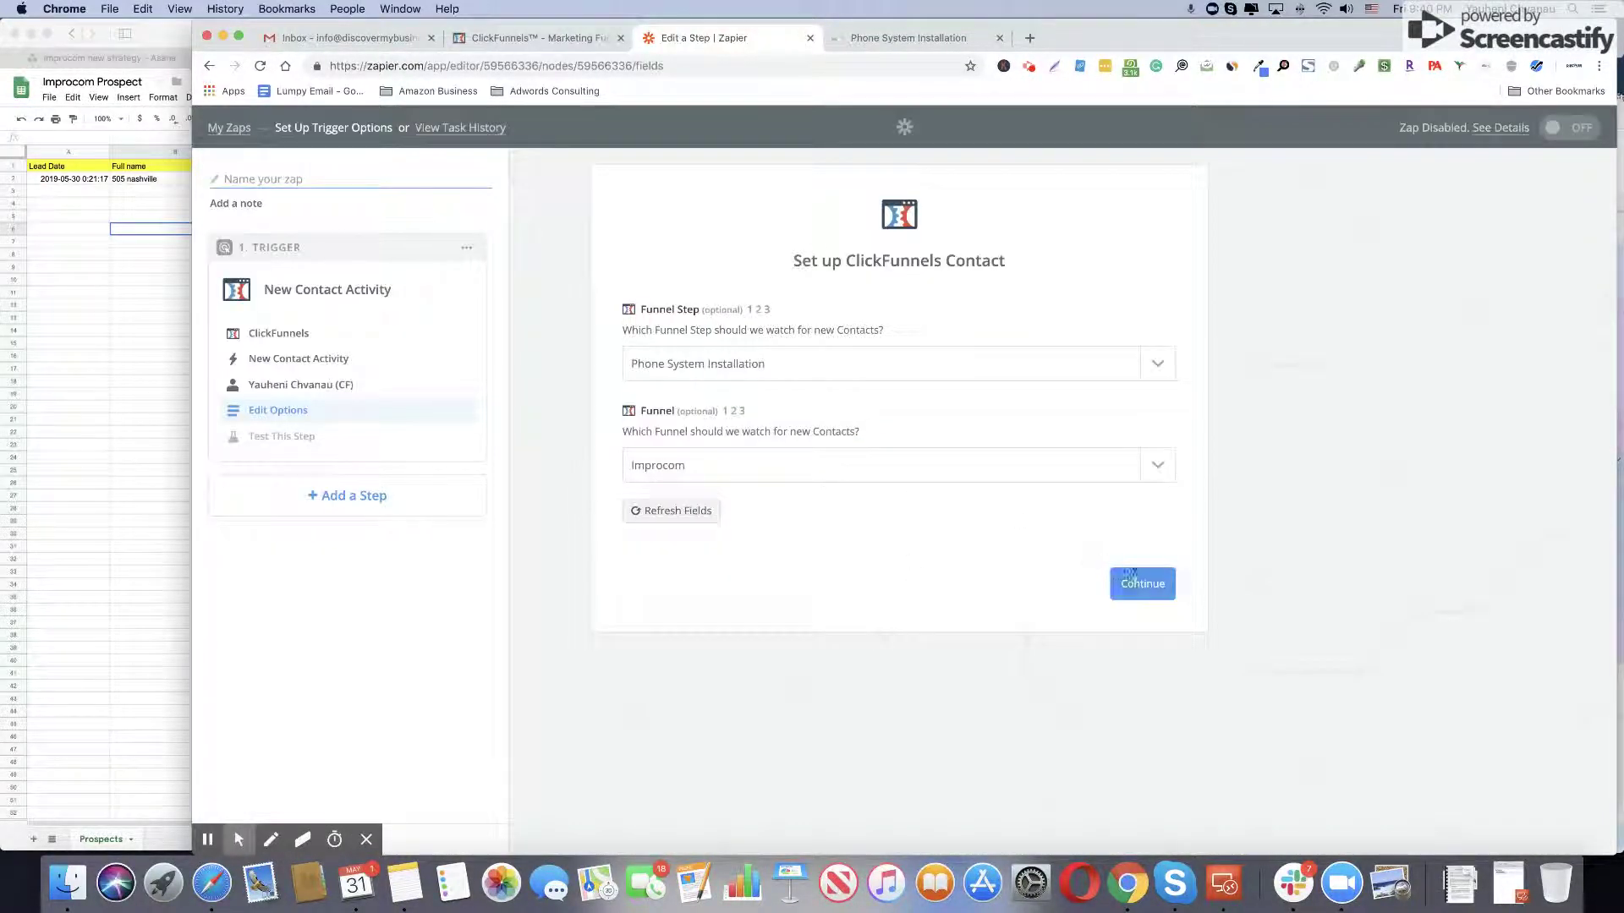
{"action": "left_click", "coordinate": [1137, 580]}
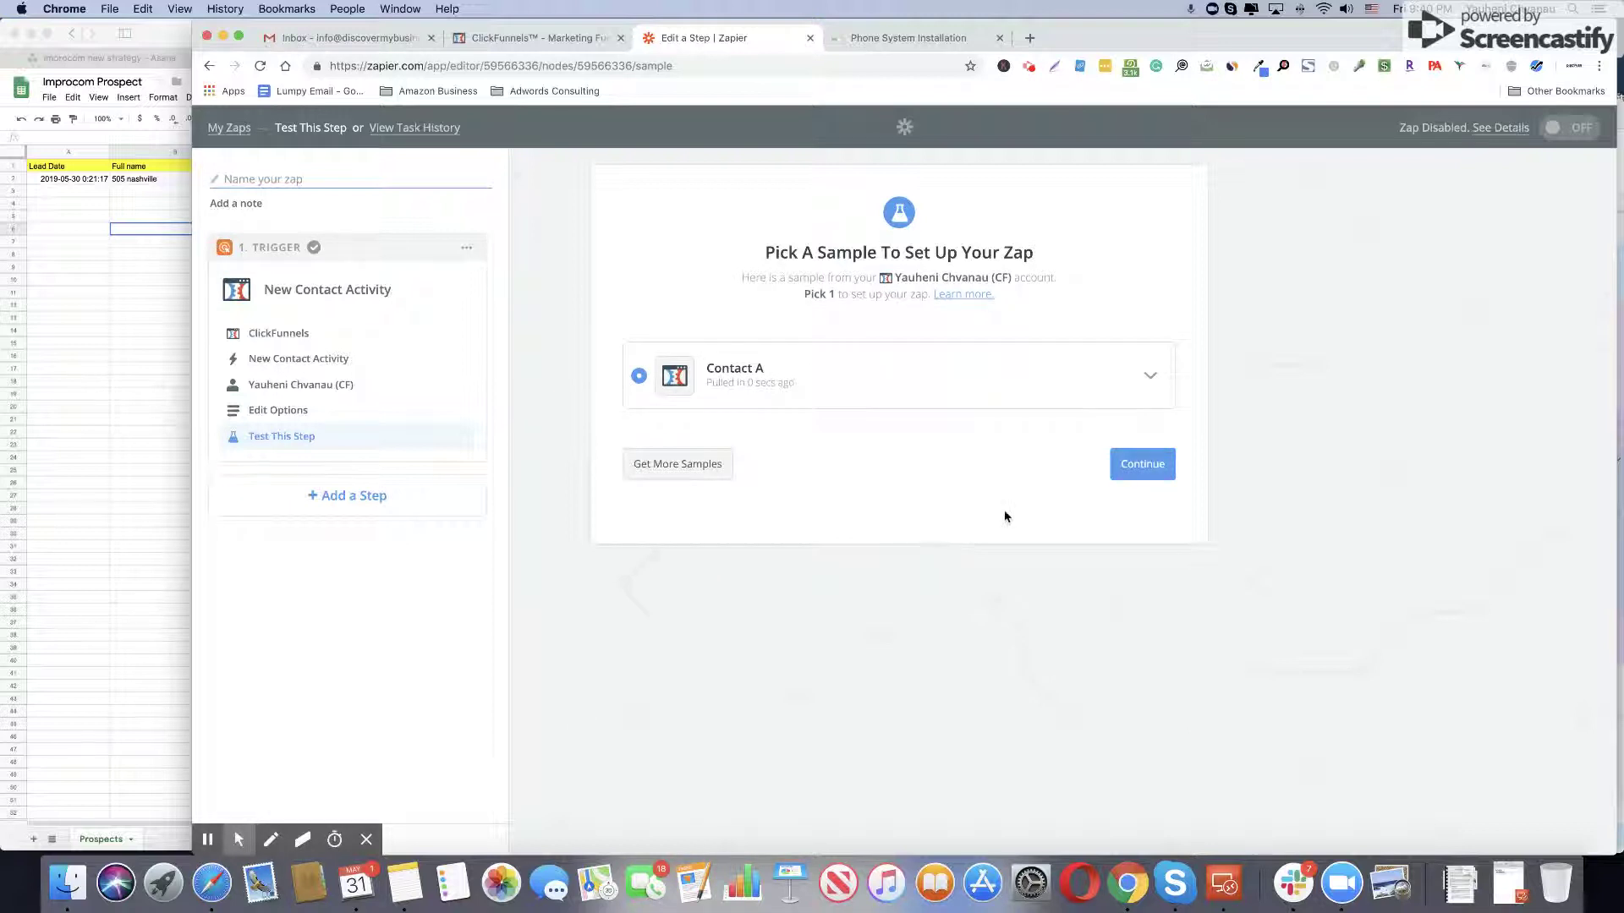
Step: Review the Contact A sample's first and last name values and accept it as the trigger sample
{"action": "left_click", "coordinate": [1149, 375]}
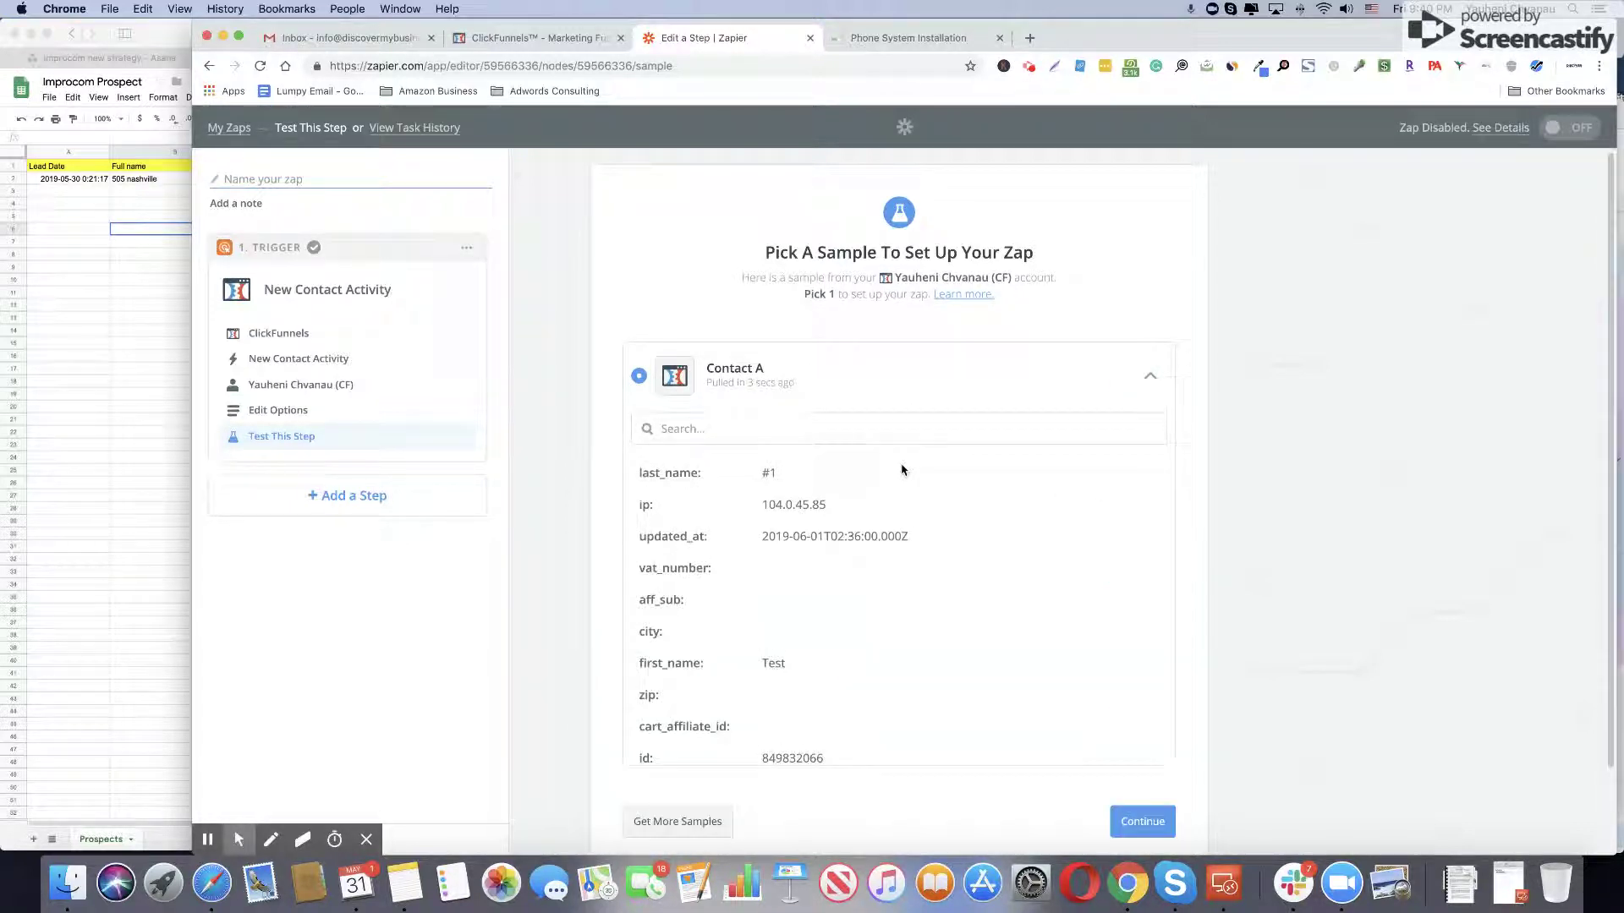
{"action": "scroll", "coordinate": [834, 490], "scroll_direction": "down", "scroll_amount": 2}
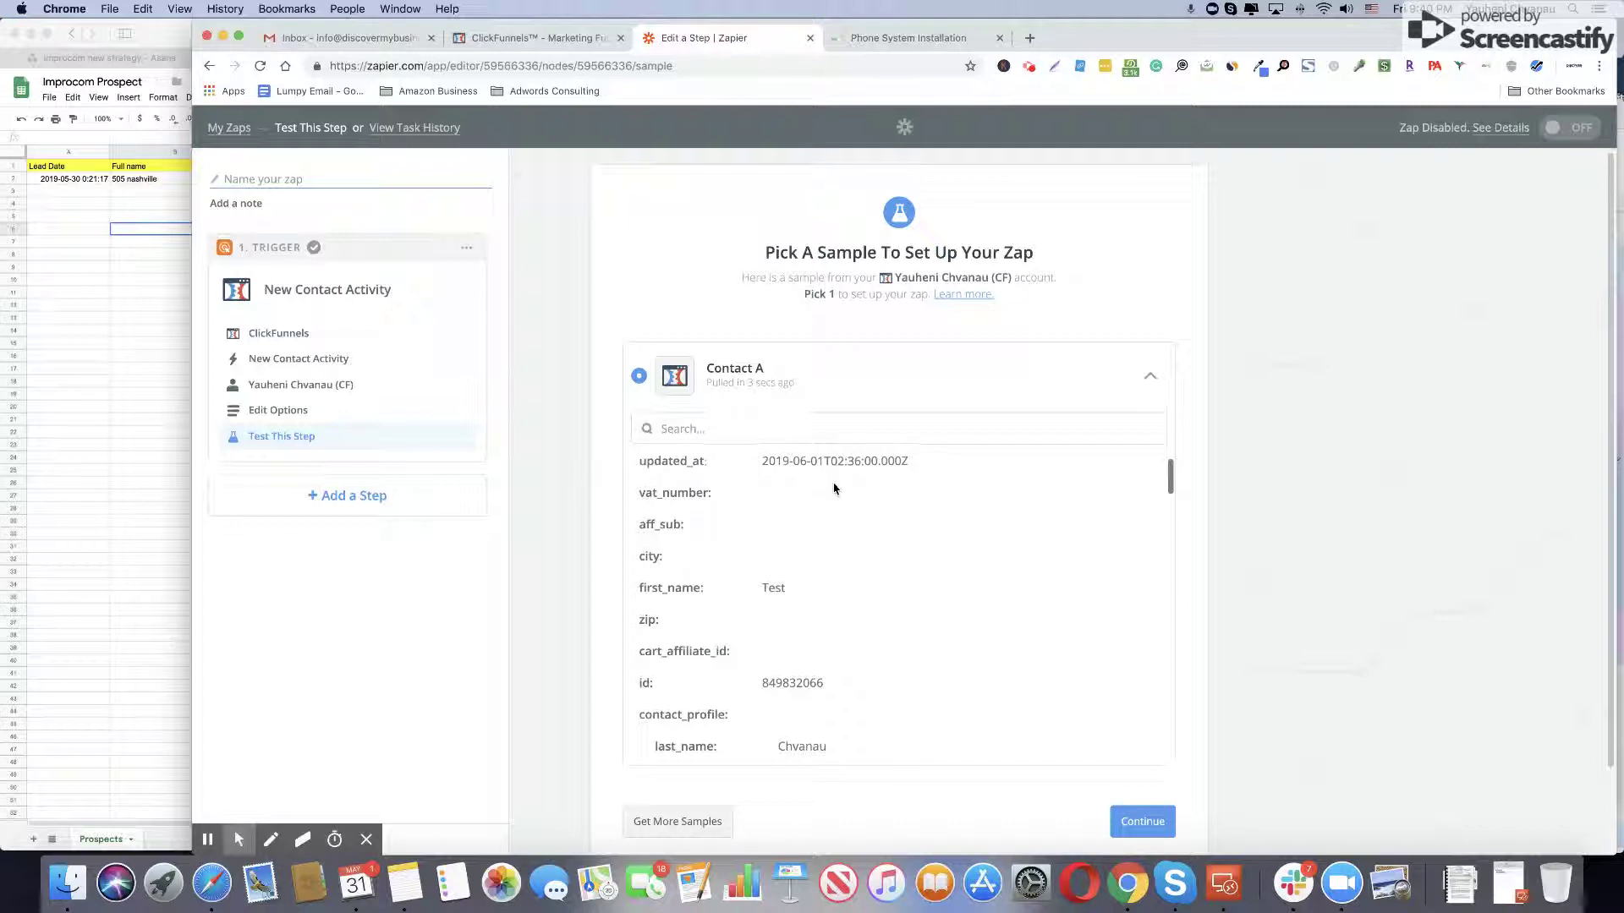
{"action": "scroll", "coordinate": [834, 486], "scroll_direction": "up", "scroll_amount": 2}
{"action": "double_click", "coordinate": [769, 475]}
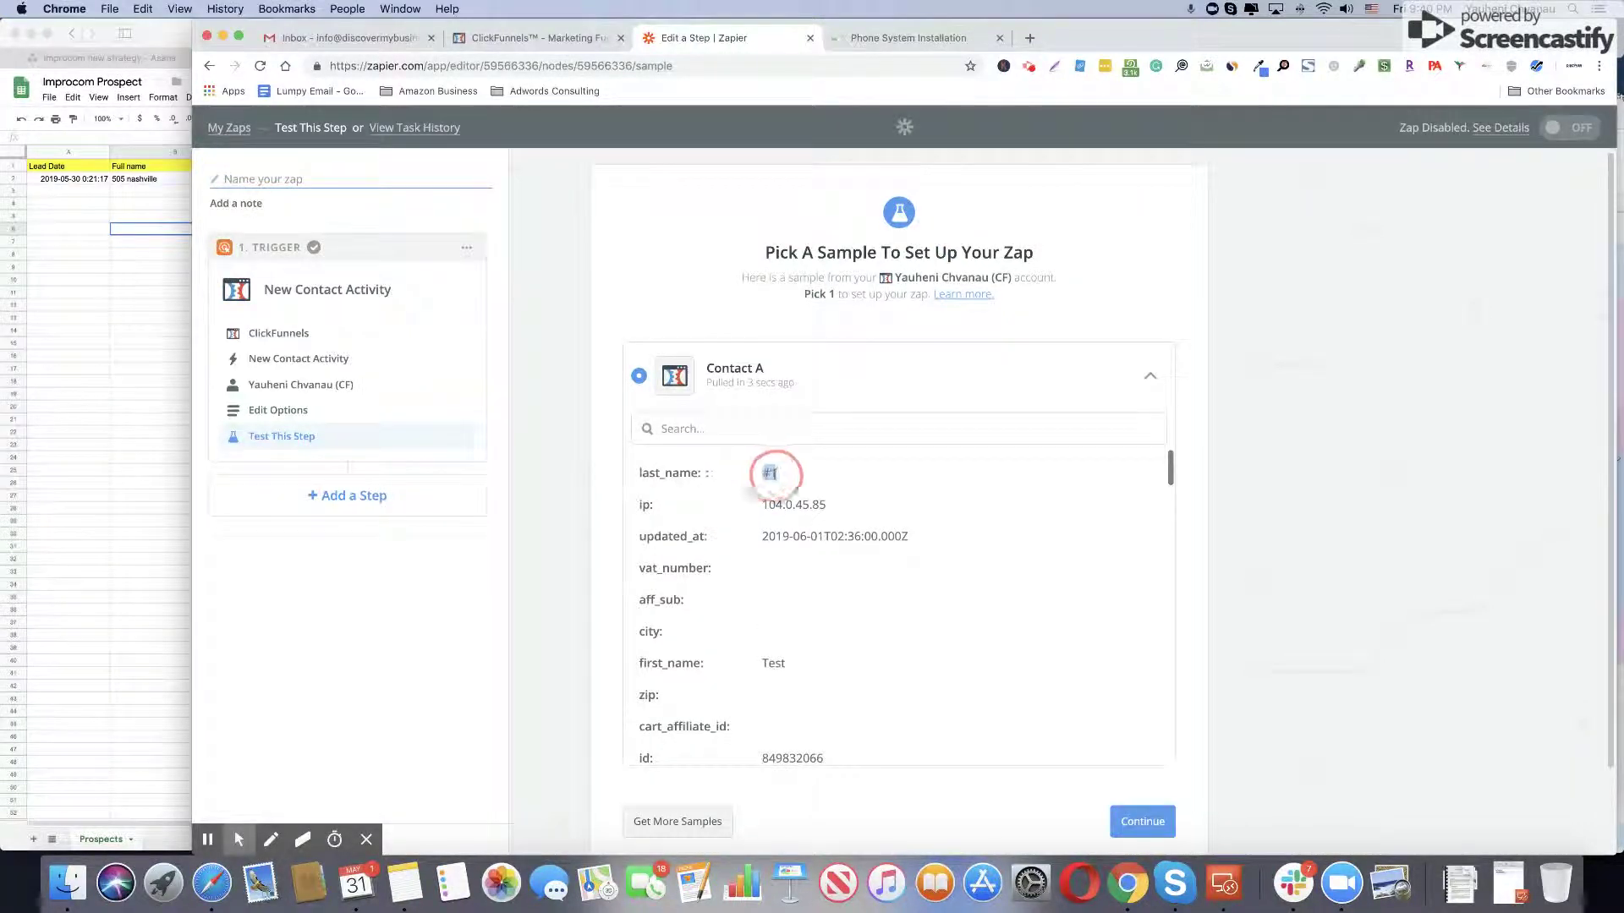
{"action": "double_click", "coordinate": [791, 673]}
{"action": "scroll", "coordinate": [814, 685], "scroll_direction": "down", "scroll_amount": 5}
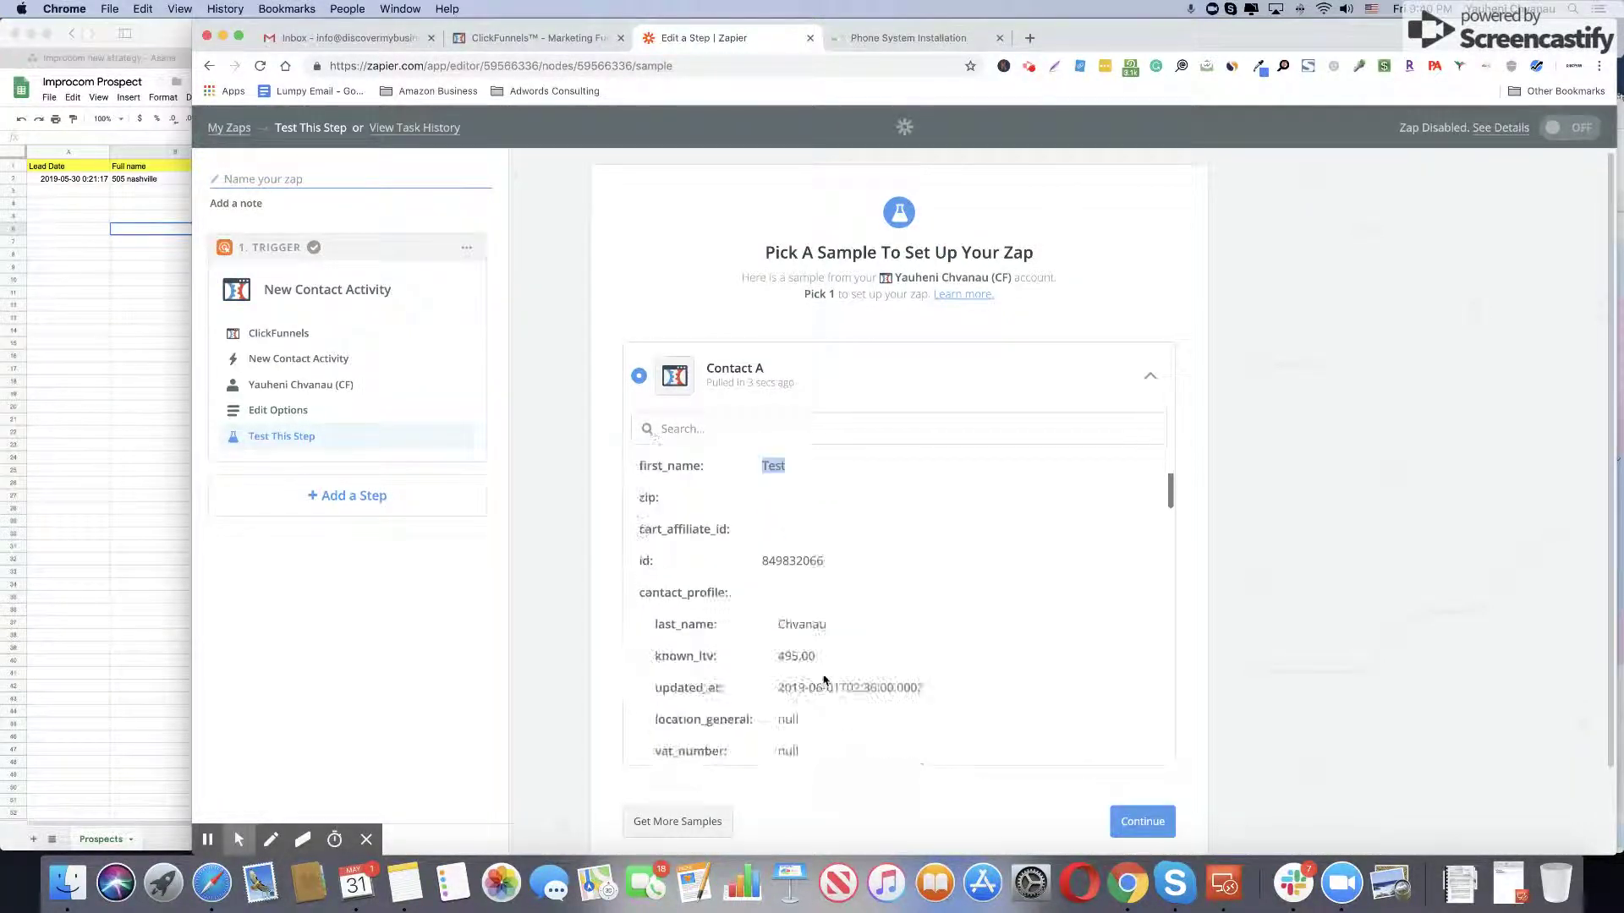
{"action": "left_click", "coordinate": [1145, 825]}
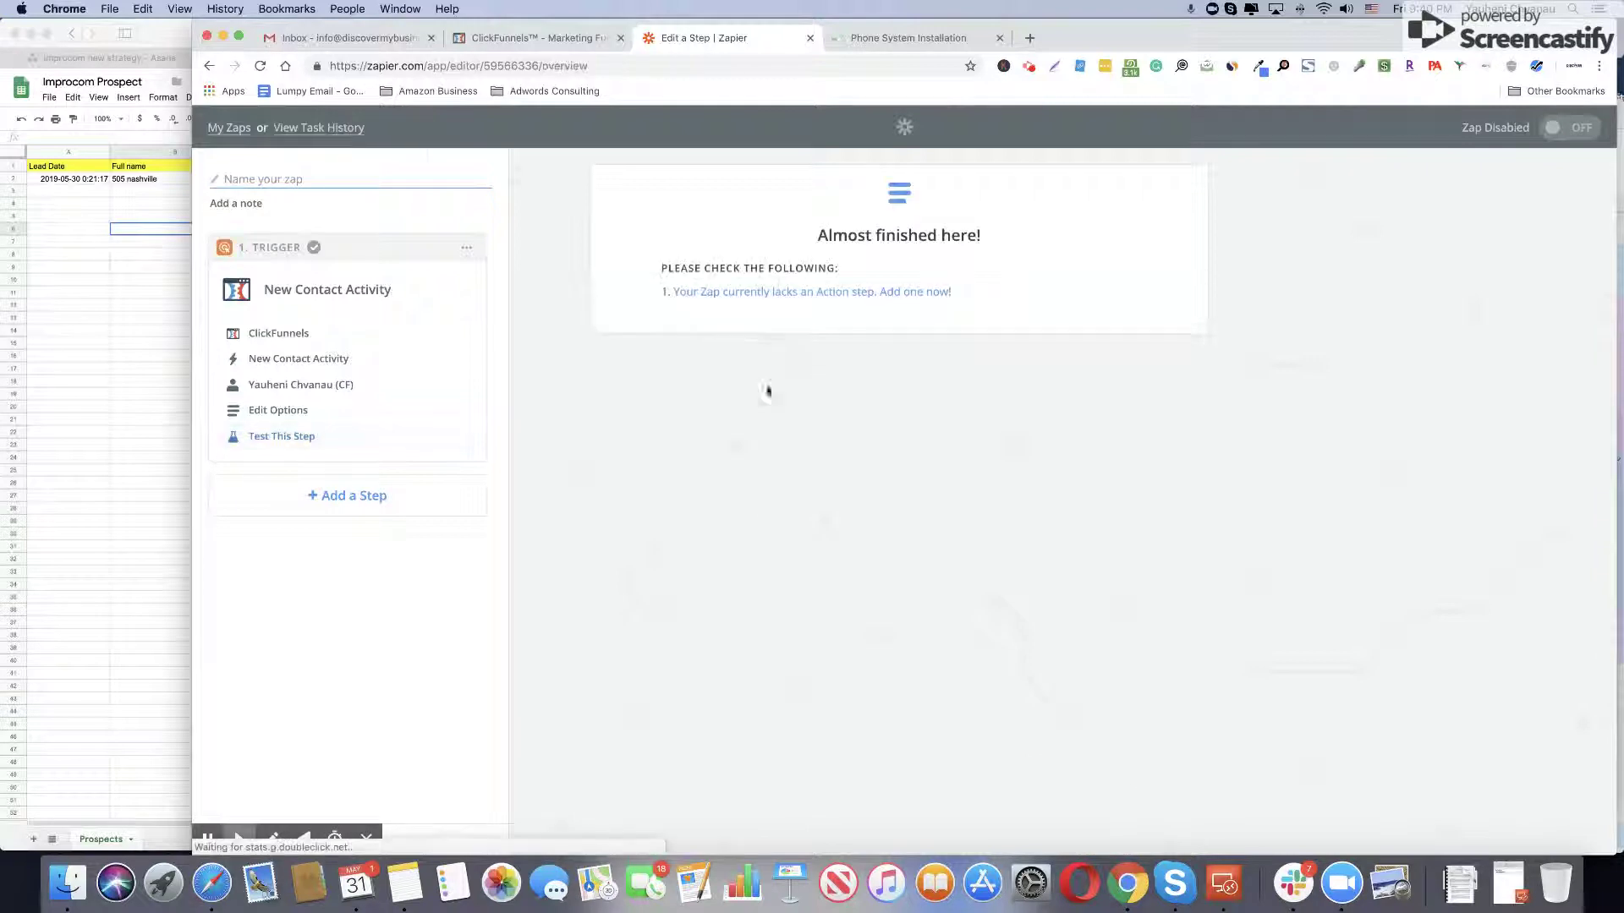
{"action": "left_click", "coordinate": [948, 37]}
{"action": "left_click", "coordinate": [710, 37]}
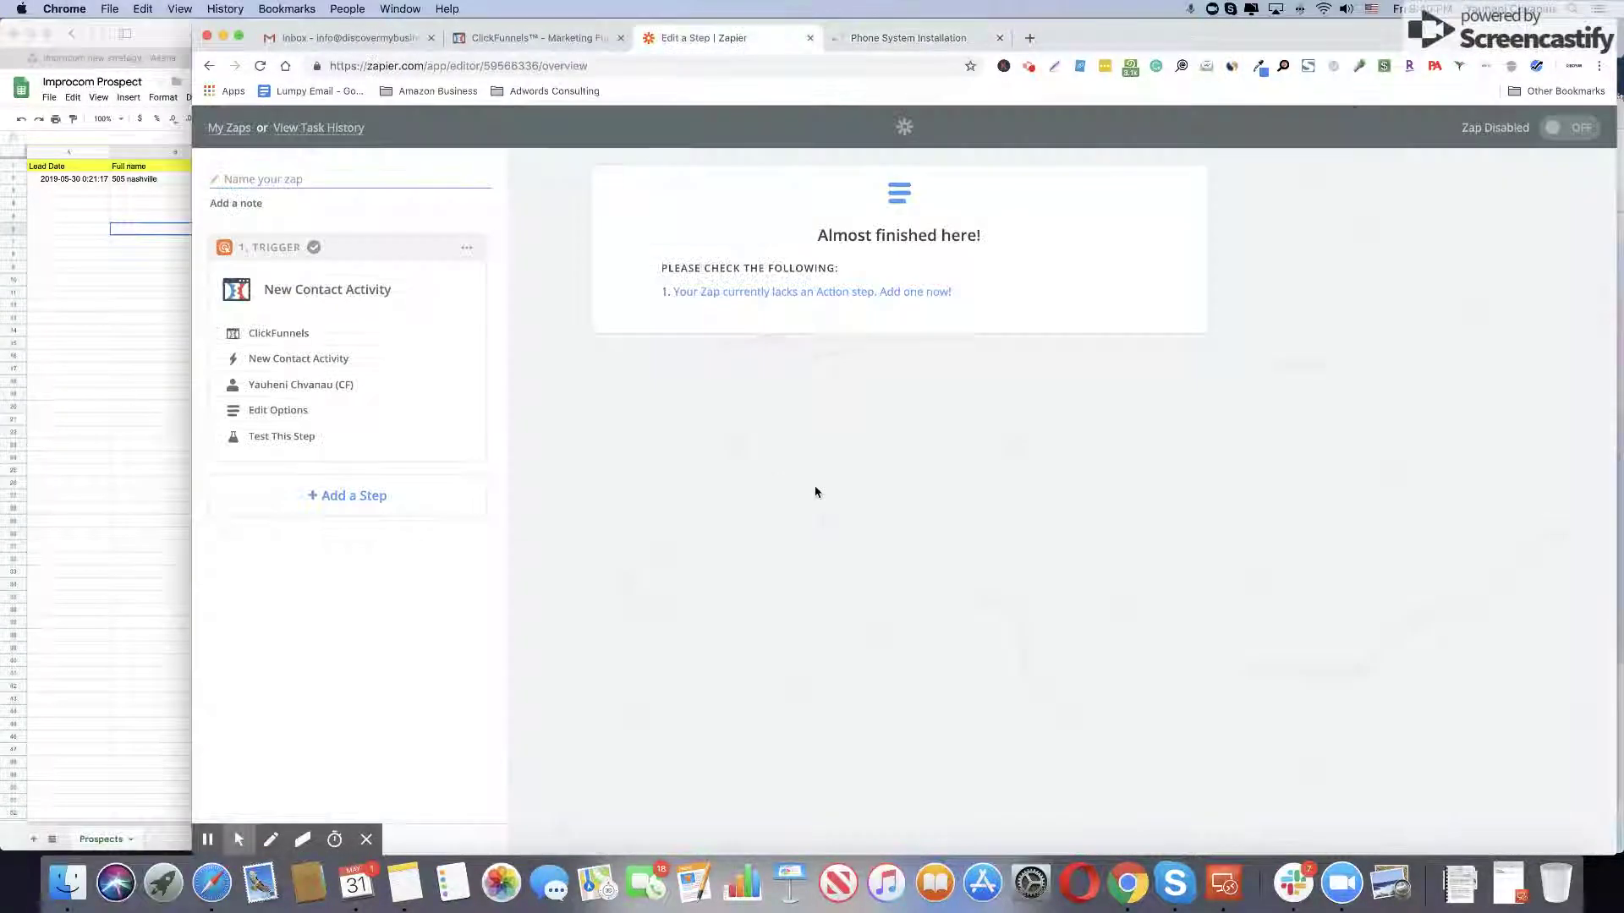
{"action": "left_click", "coordinate": [290, 493]}
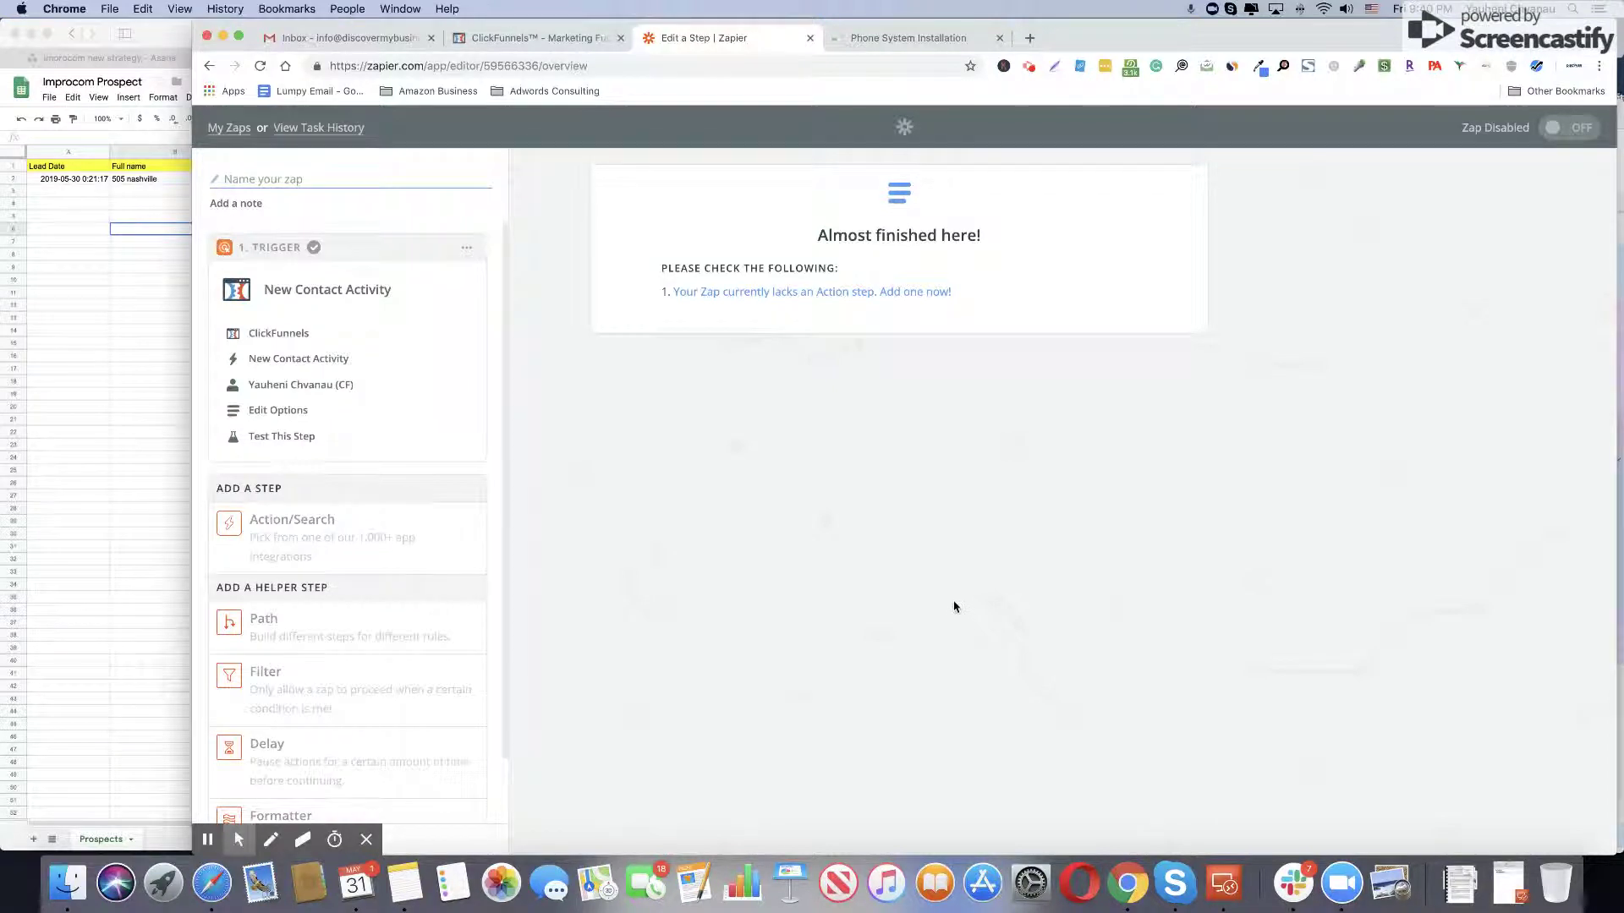
Step: Add a Google Sheets Create Spreadsheet Row action using the connected Sheets account
{"action": "left_click", "coordinate": [972, 372]}
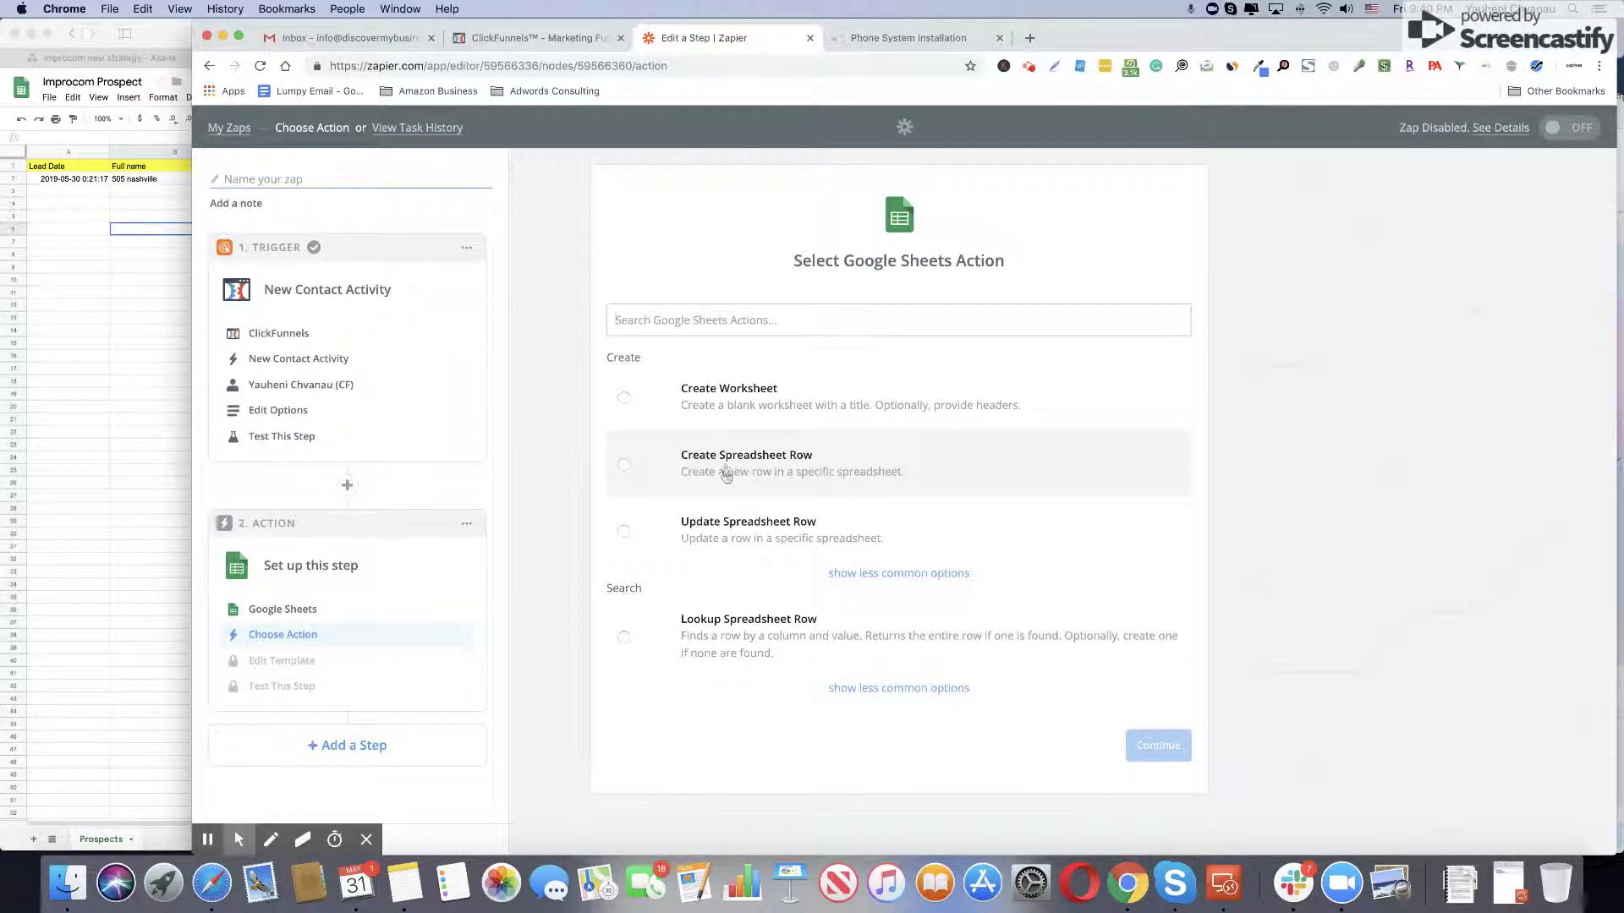
{"action": "left_click", "coordinate": [804, 471]}
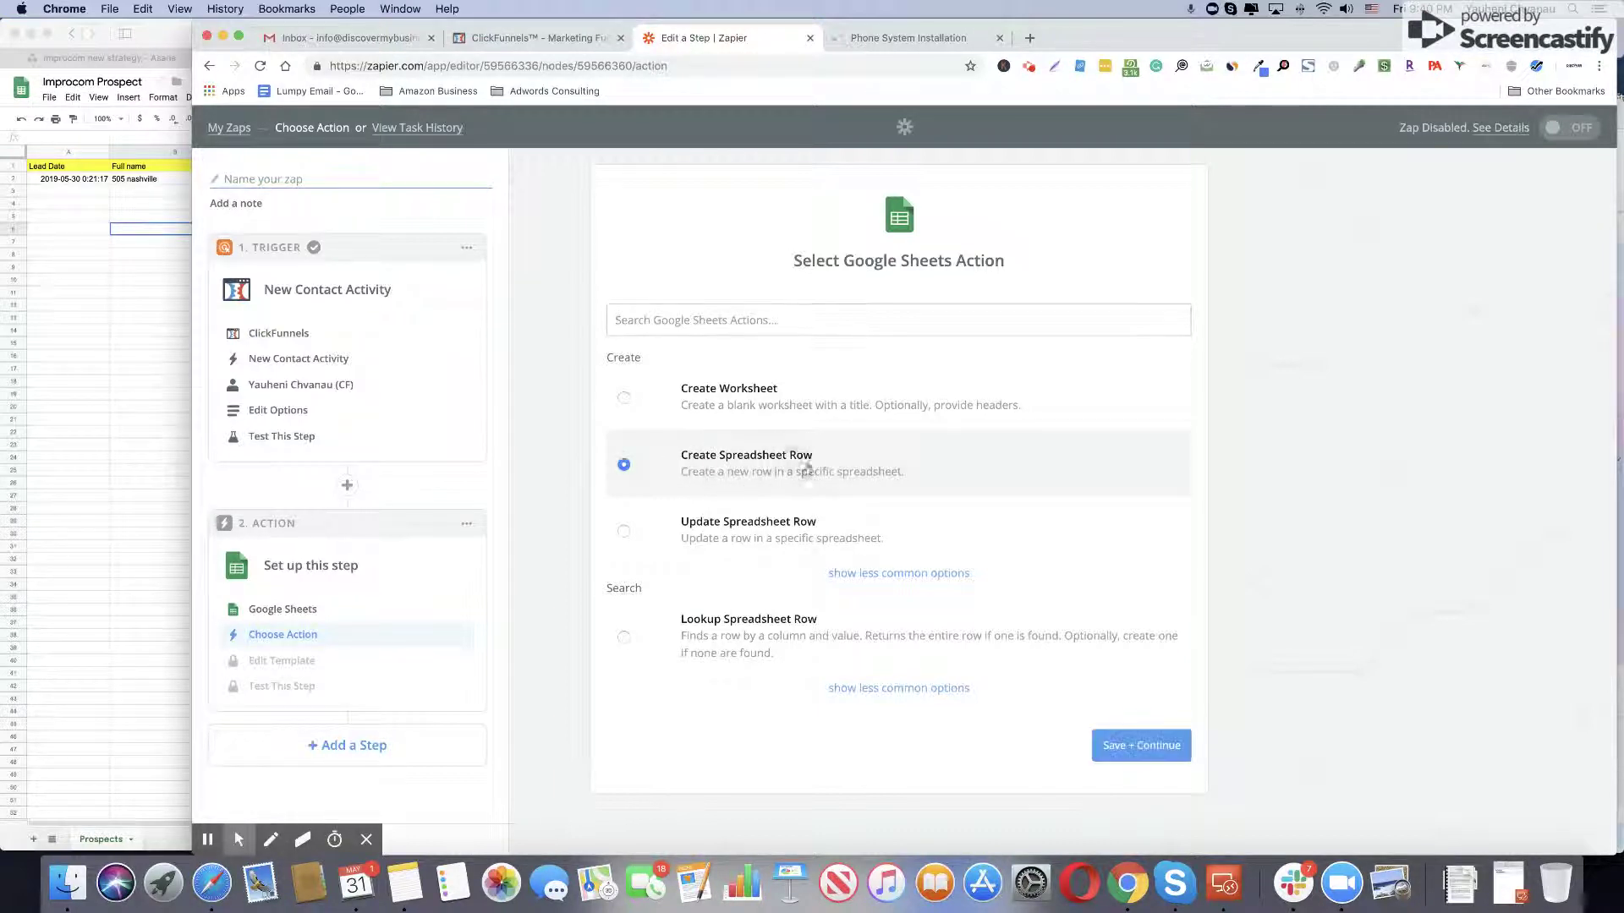
{"action": "left_click", "coordinate": [1152, 753]}
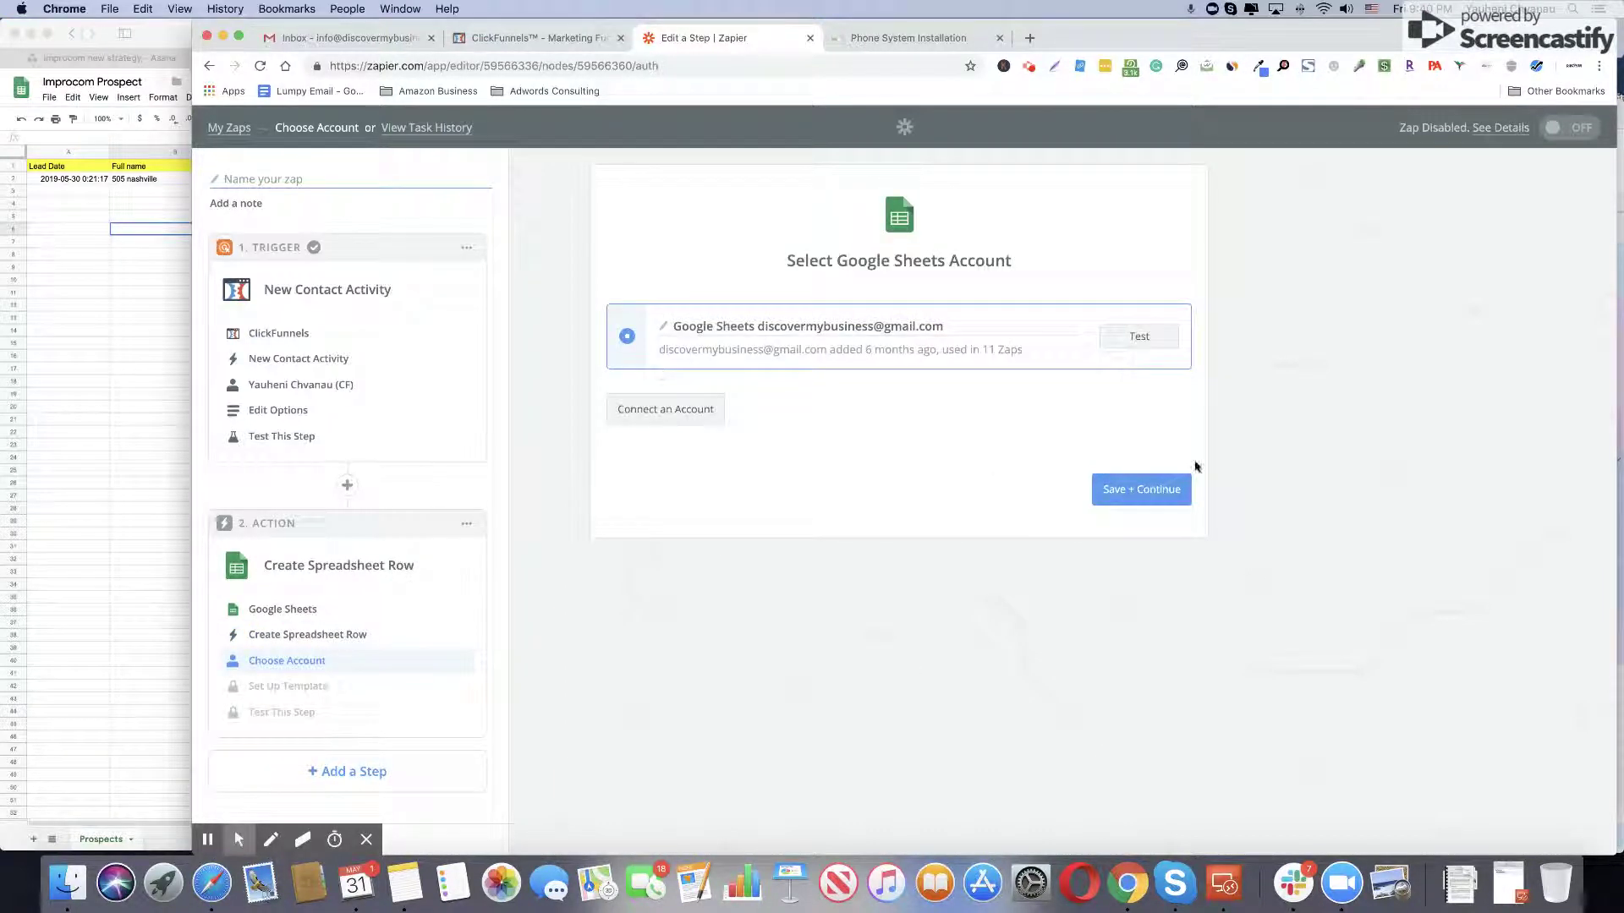
{"action": "left_click", "coordinate": [1170, 501]}
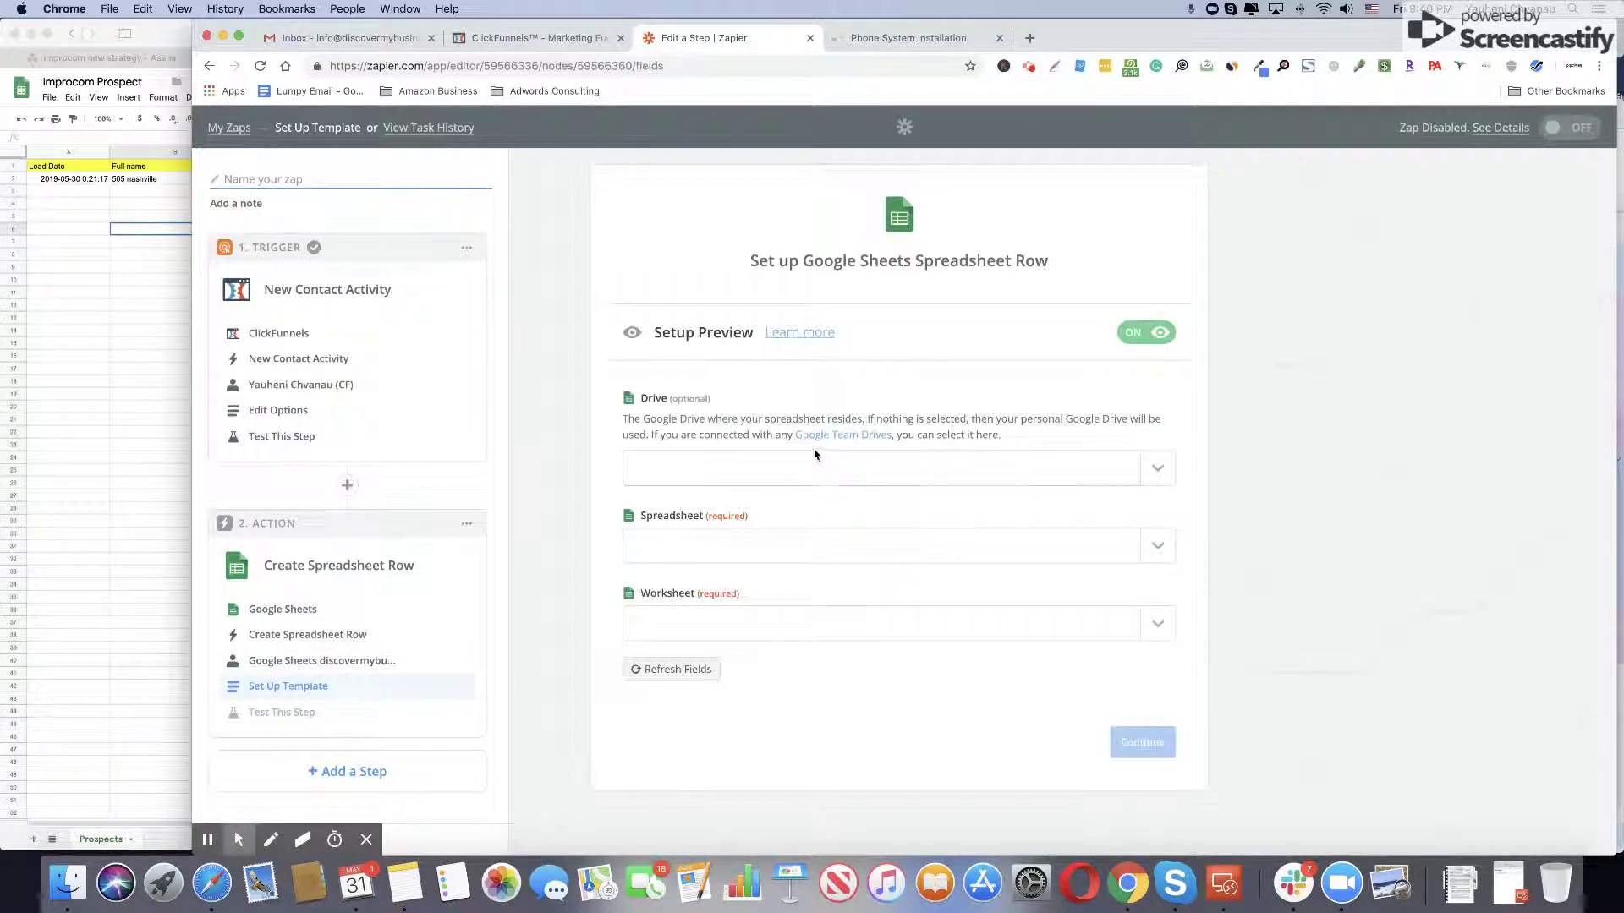
Step: Pick My Google Drive and the Improcom Preparation spreadsheet, checking the Improcom Prospect sheet for reference
{"action": "left_click", "coordinate": [1156, 468]}
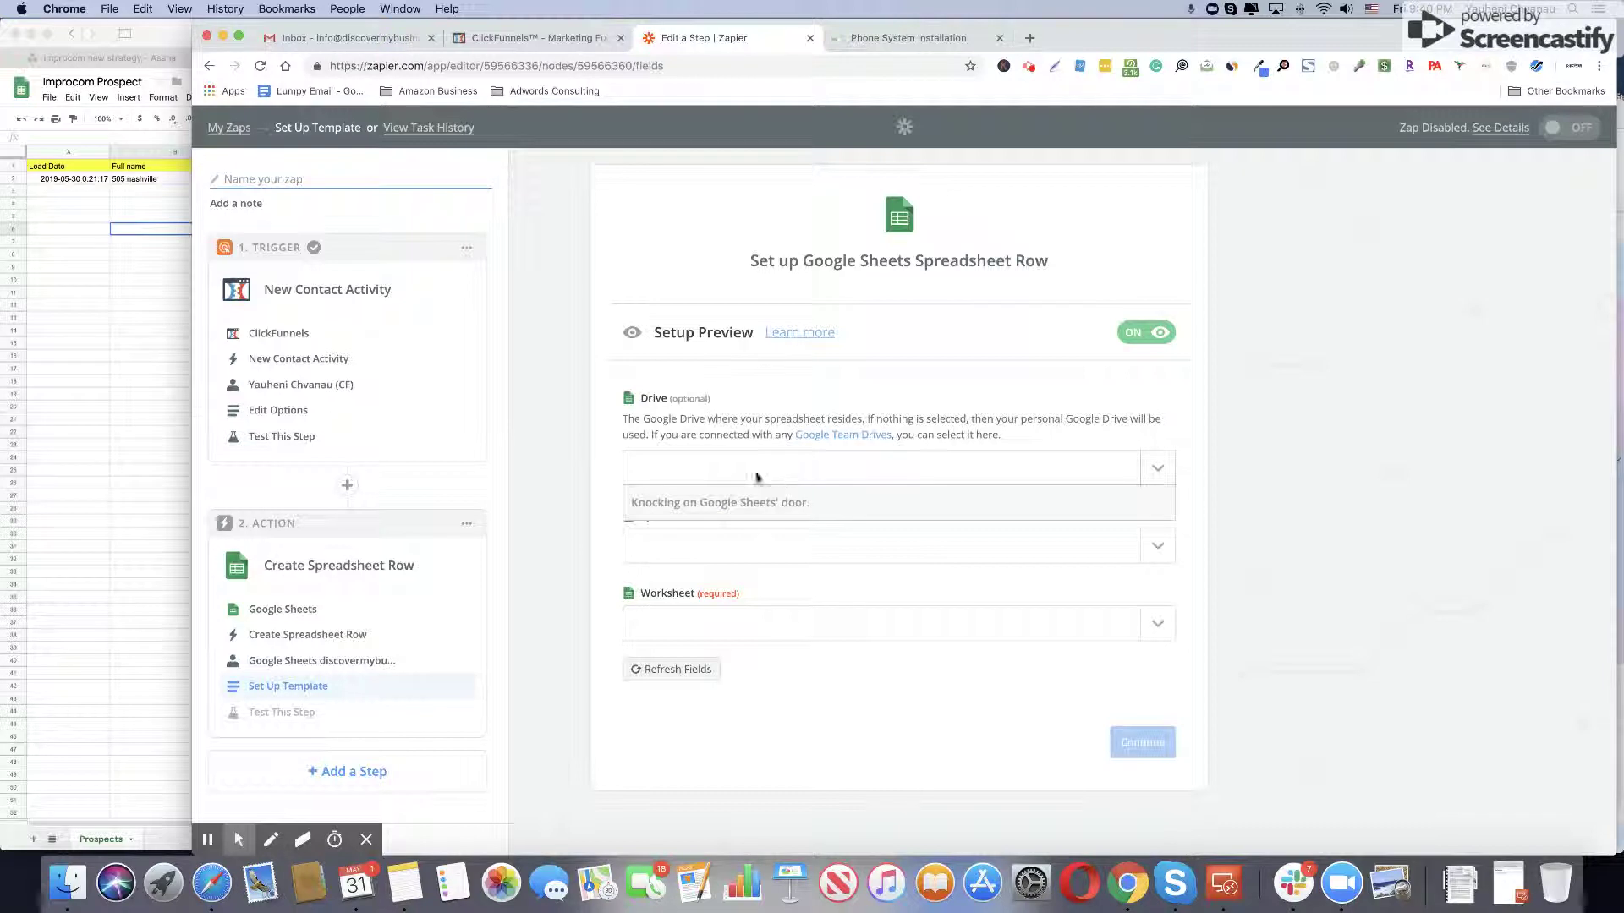
{"action": "left_click", "coordinate": [681, 531]}
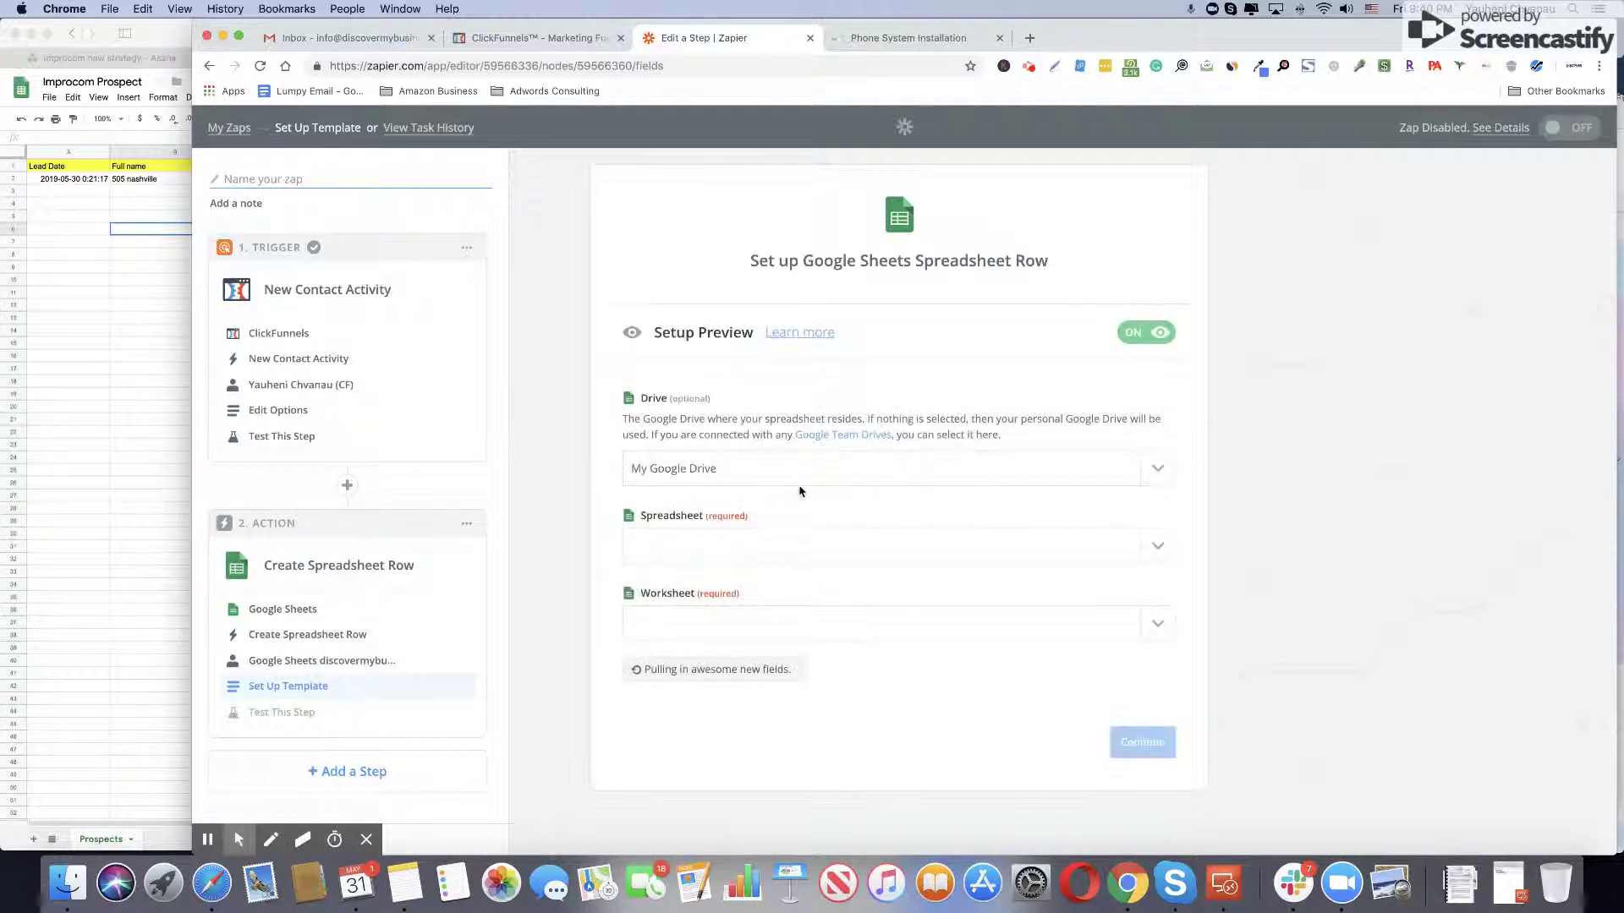
{"action": "left_click", "coordinate": [1150, 545]}
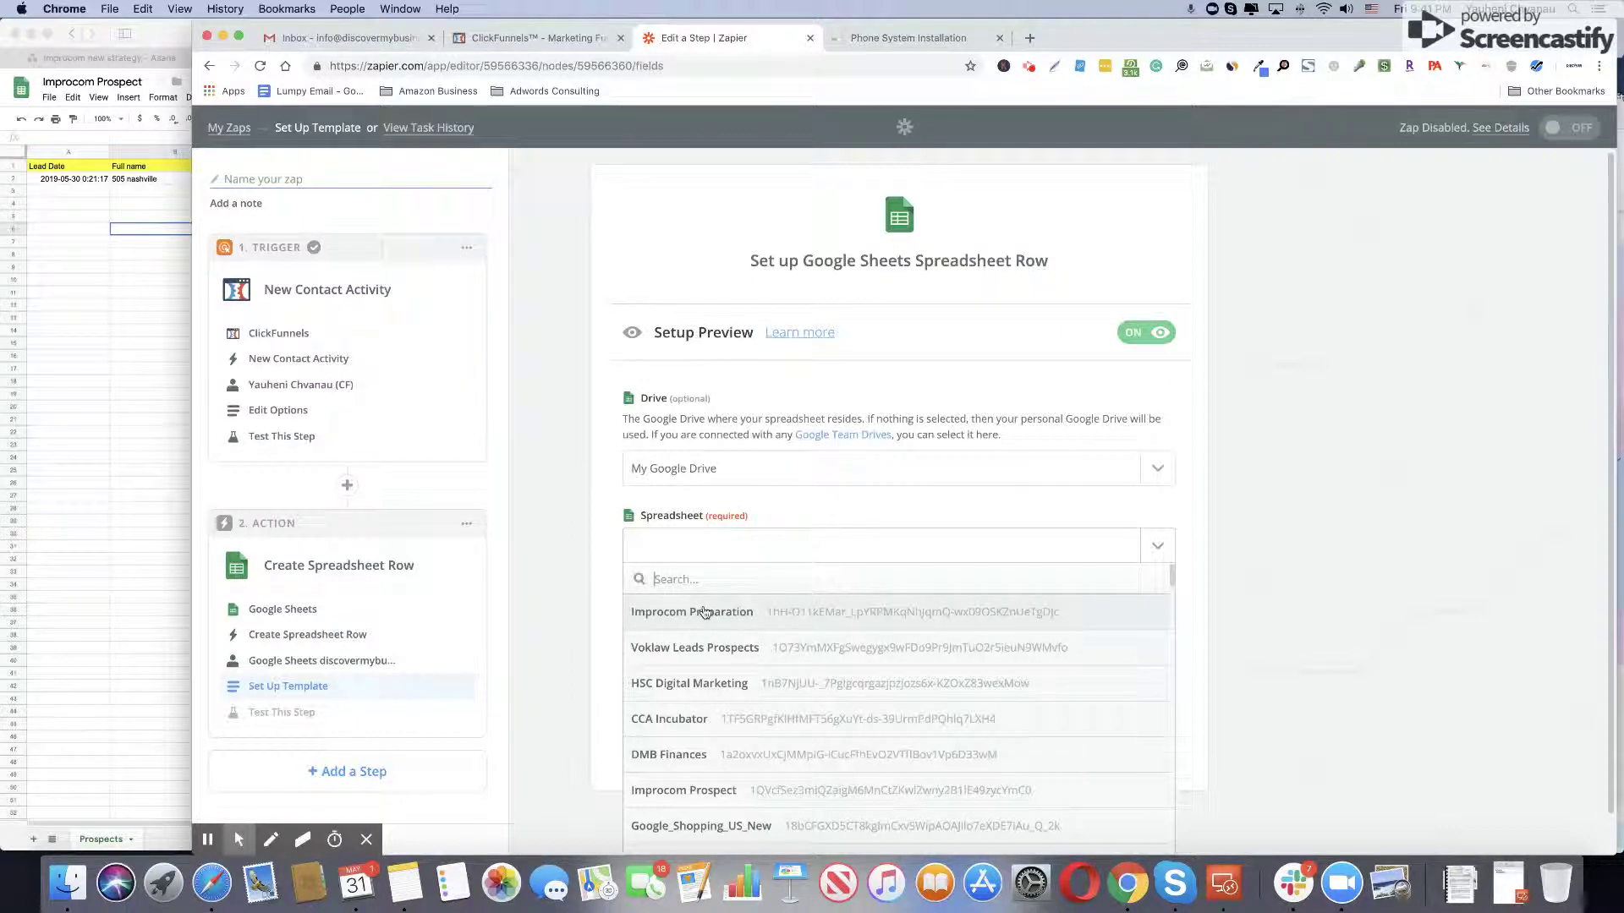
{"action": "left_click", "coordinate": [705, 612]}
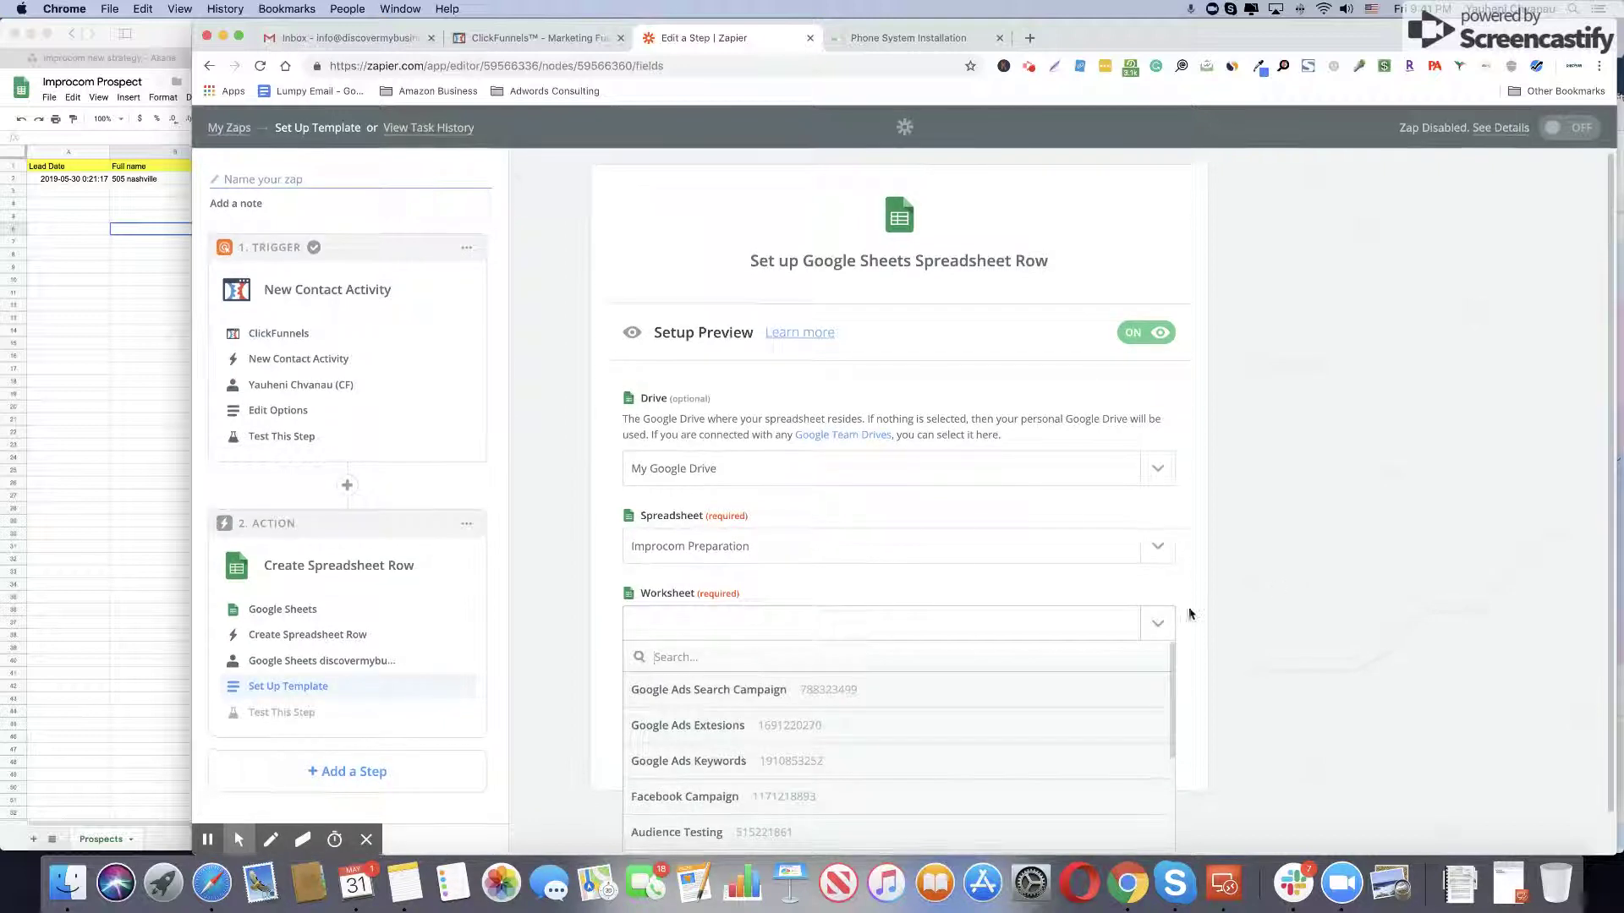
{"action": "left_click", "coordinate": [107, 735]}
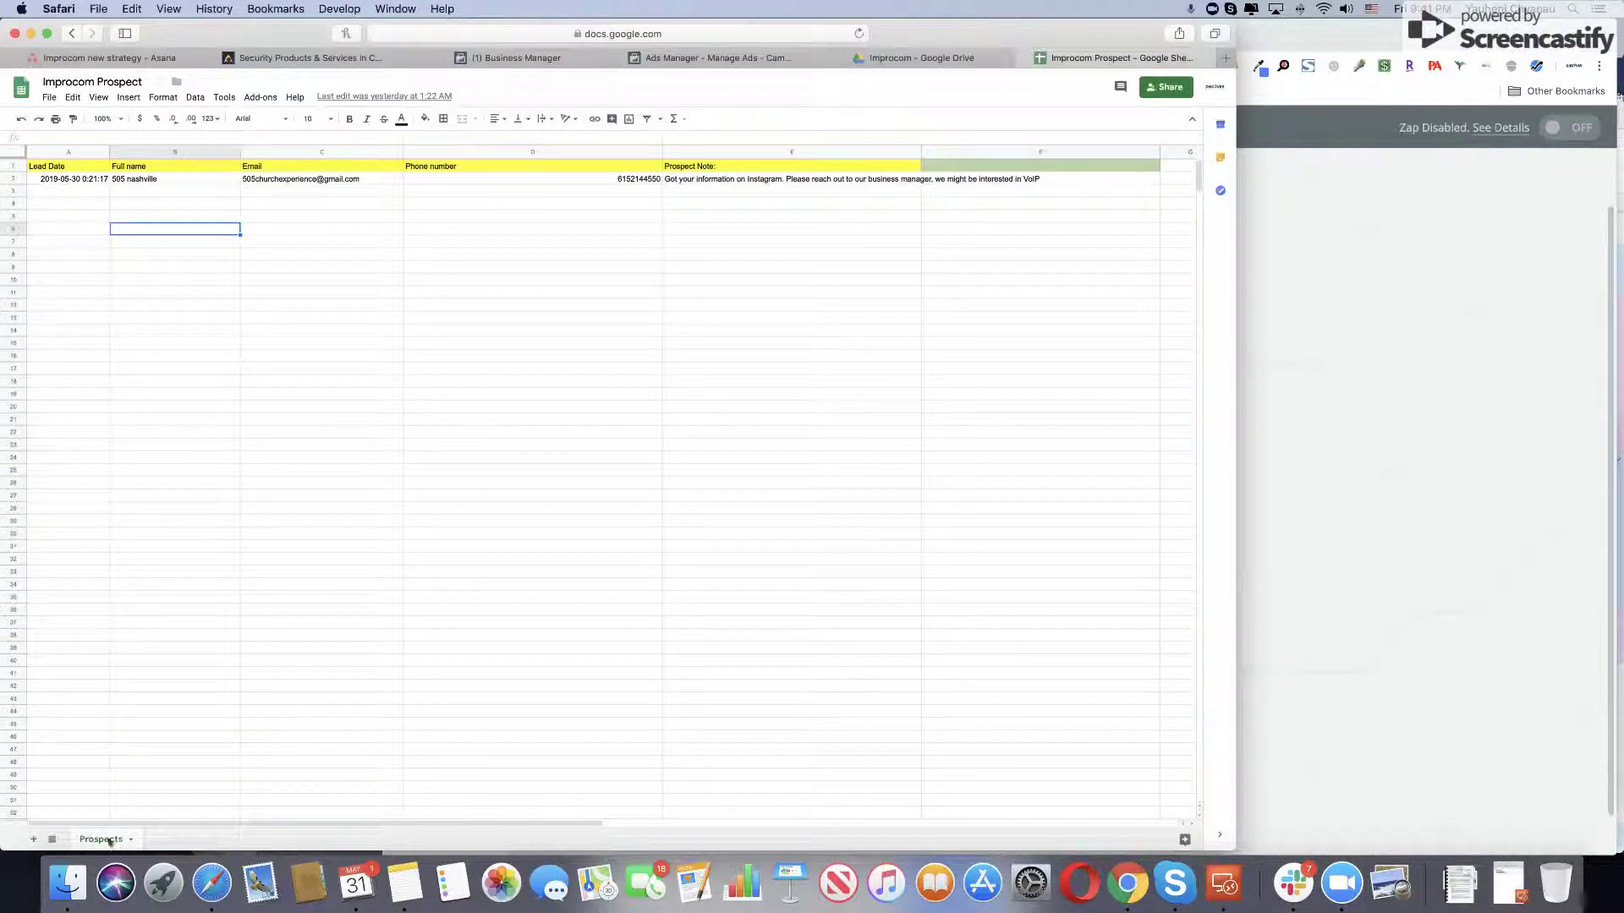
{"action": "left_click", "coordinate": [1295, 582]}
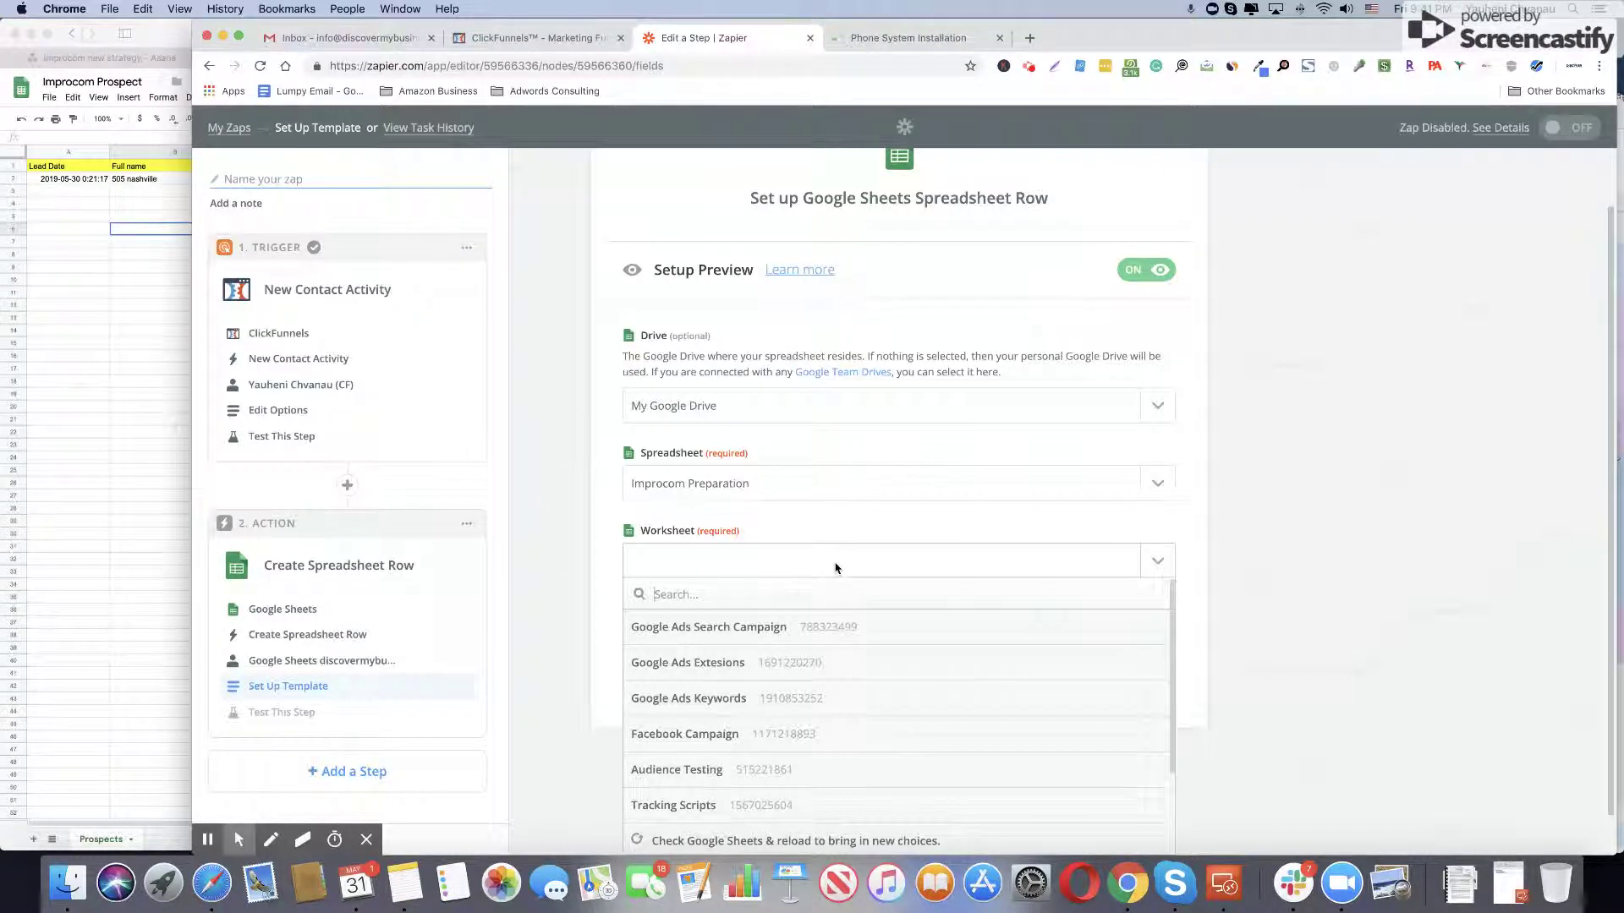
{"action": "scroll", "coordinate": [718, 706], "scroll_direction": "down", "scroll_amount": 3}
{"action": "scroll", "coordinate": [711, 677], "scroll_direction": "up", "scroll_amount": 3}
{"action": "left_click", "coordinate": [718, 480]}
Step: Search 'improcom' and target the Improcom Prospect spreadsheet's Prospects worksheet instead
{"action": "left_click", "coordinate": [1019, 555]}
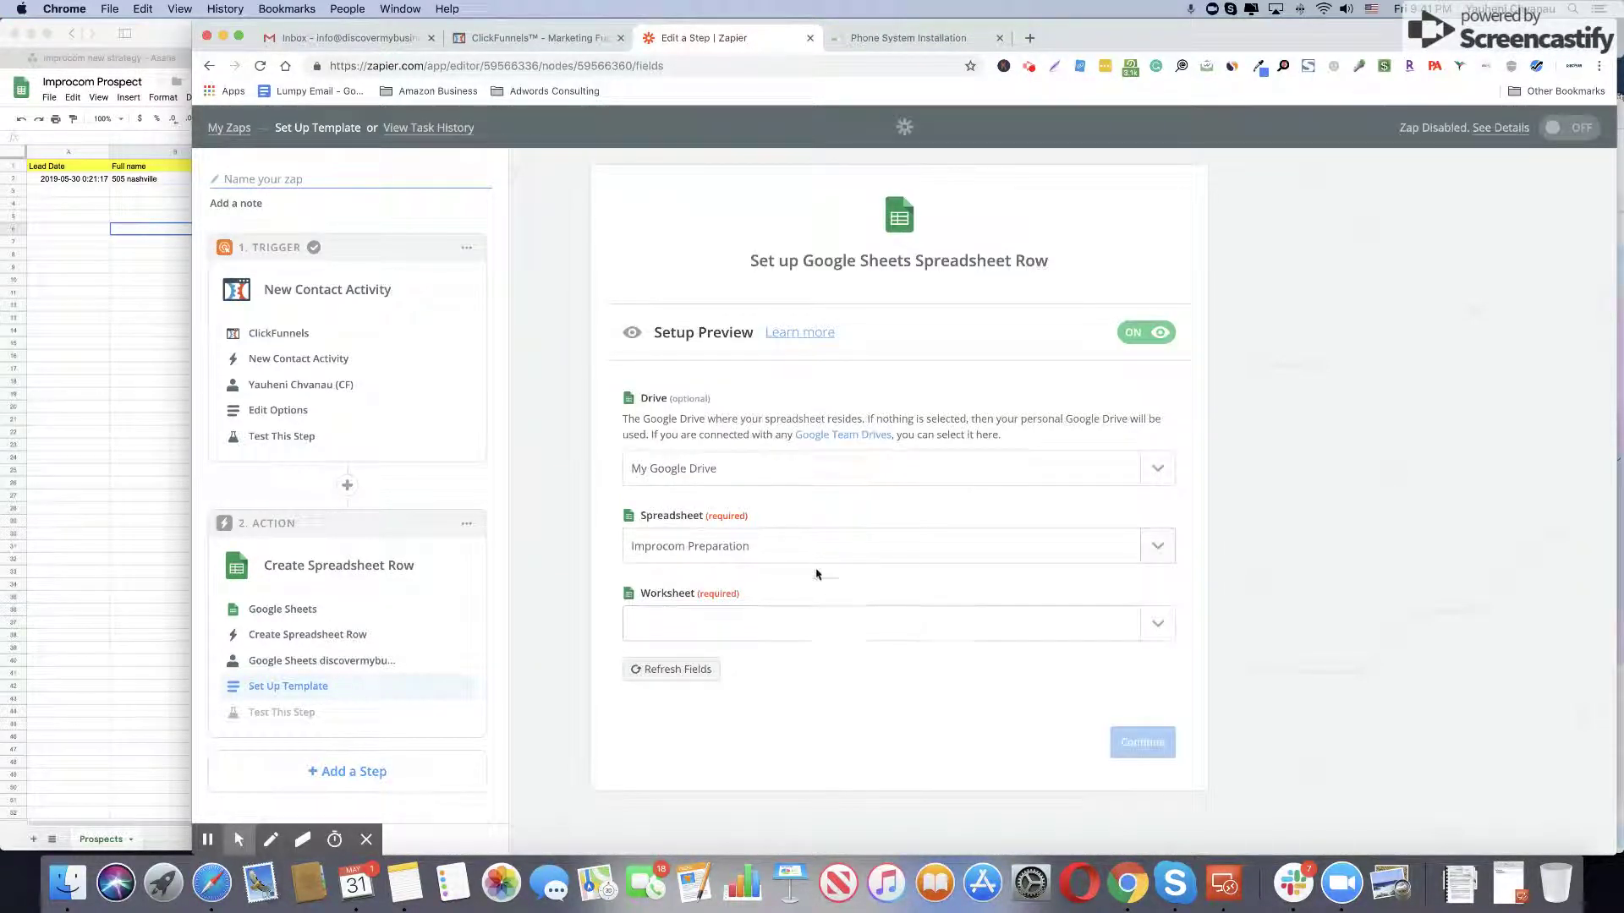
{"action": "left_click", "coordinate": [1156, 545]}
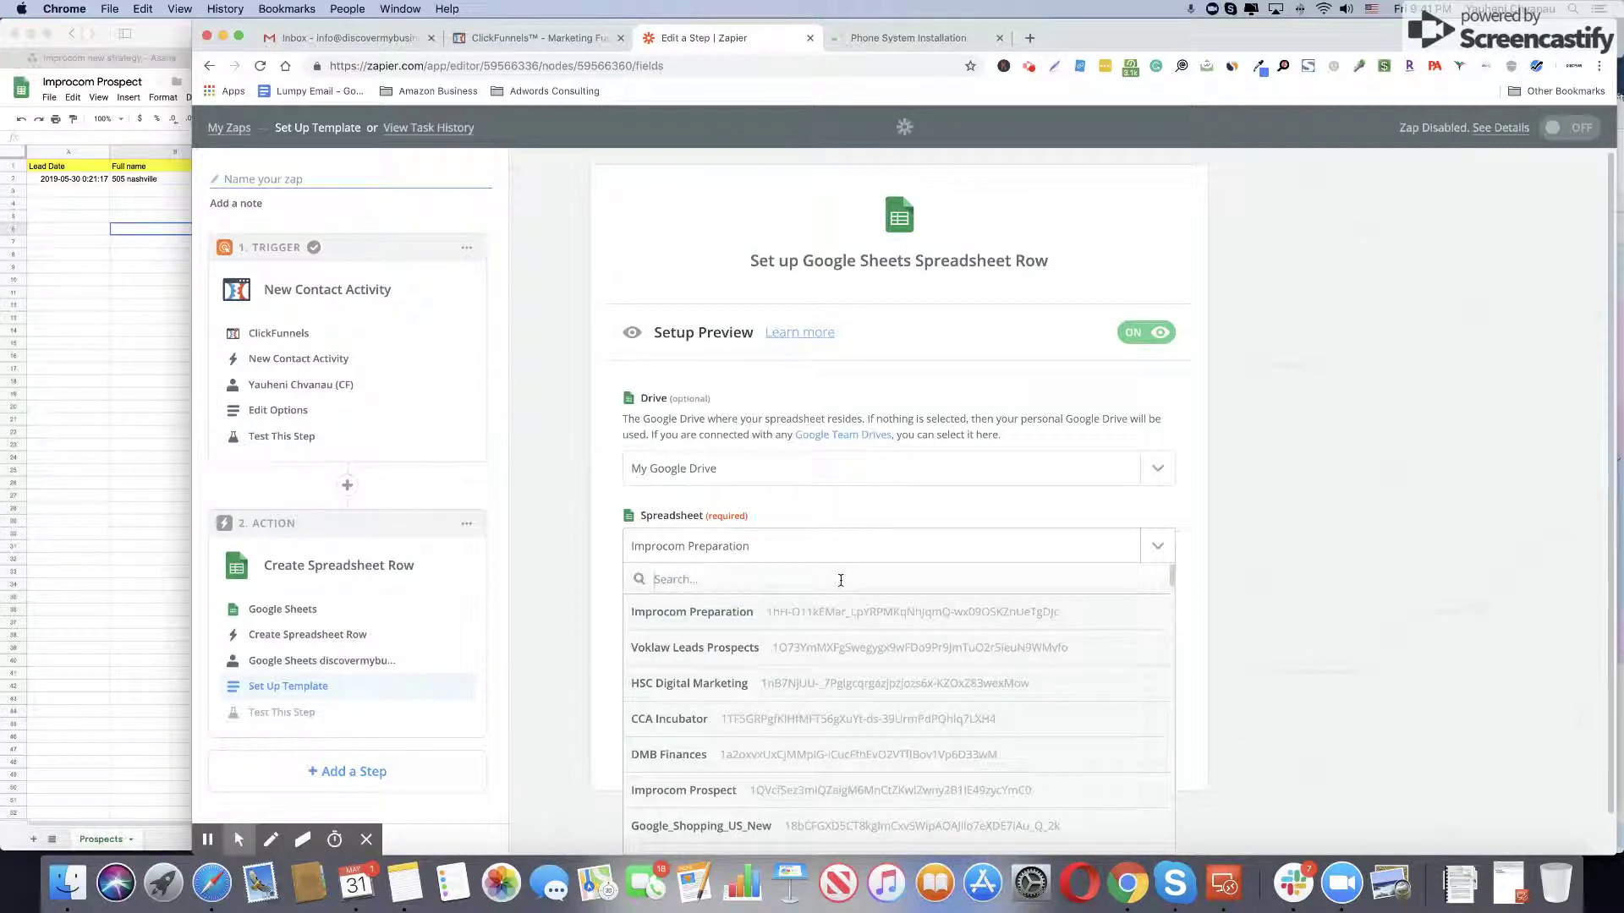
{"action": "type", "text": "improcom"}
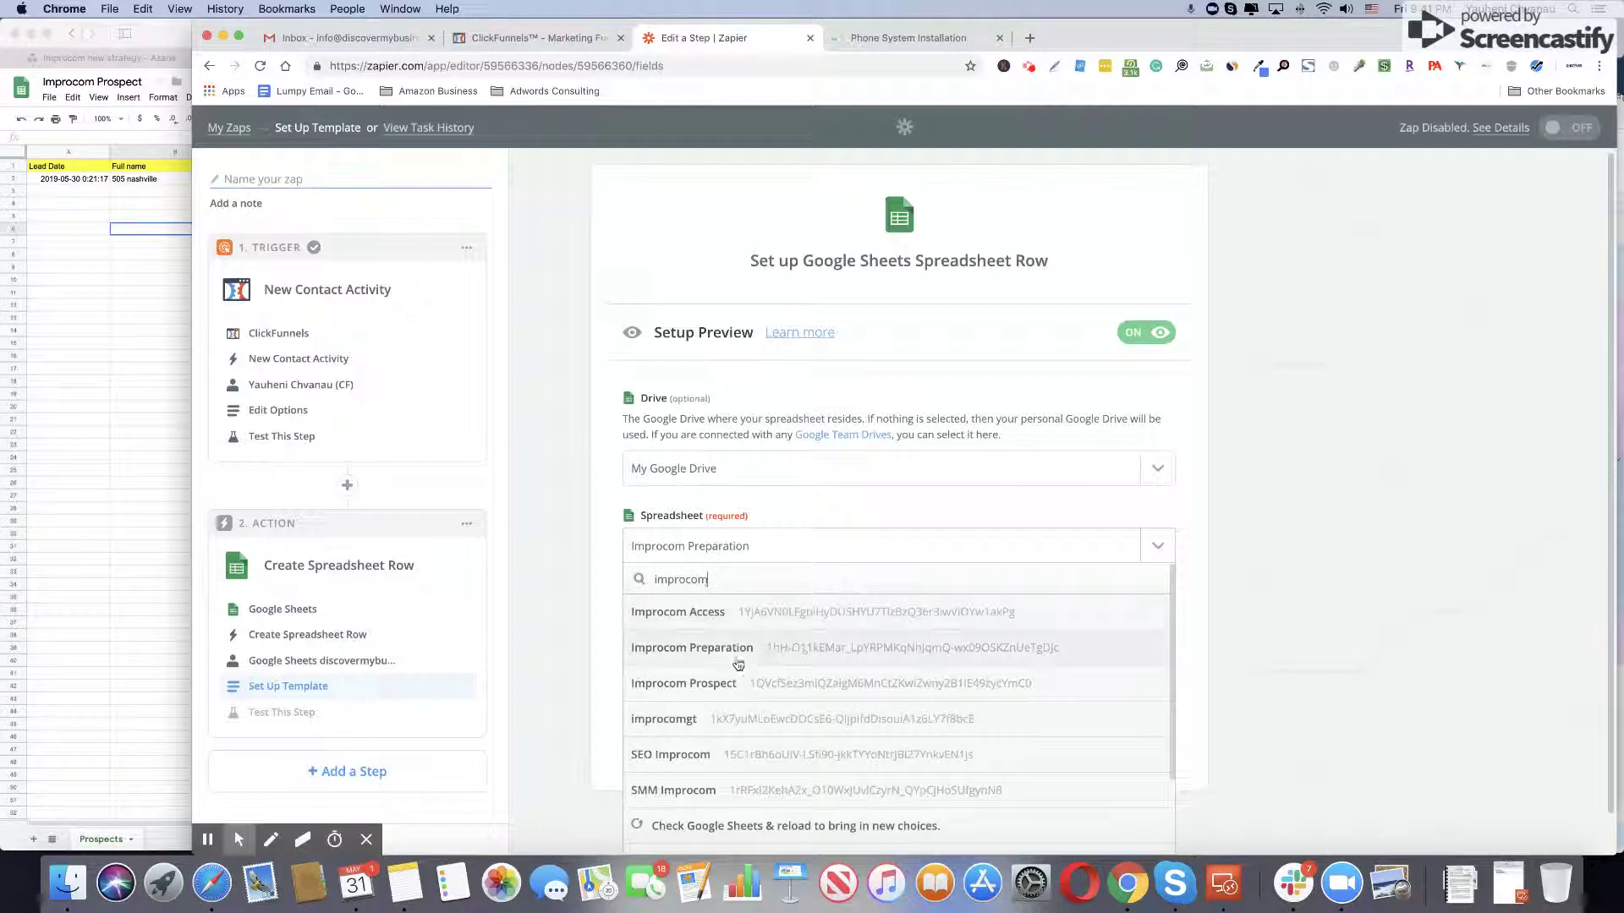
{"action": "left_click", "coordinate": [718, 683]}
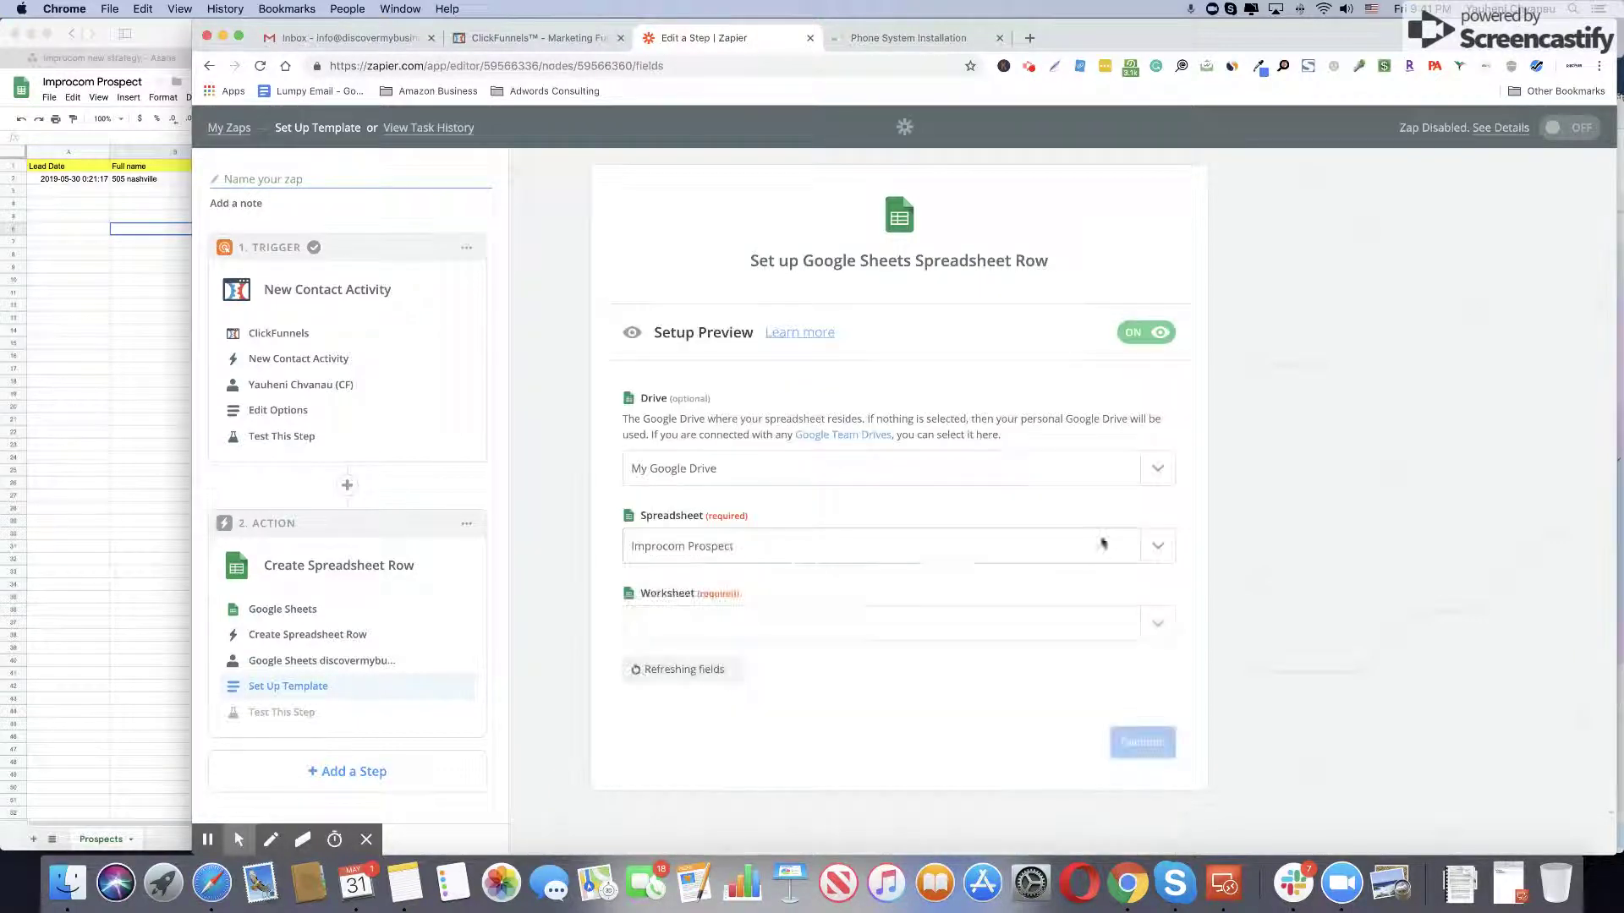
{"action": "left_click", "coordinate": [1130, 630]}
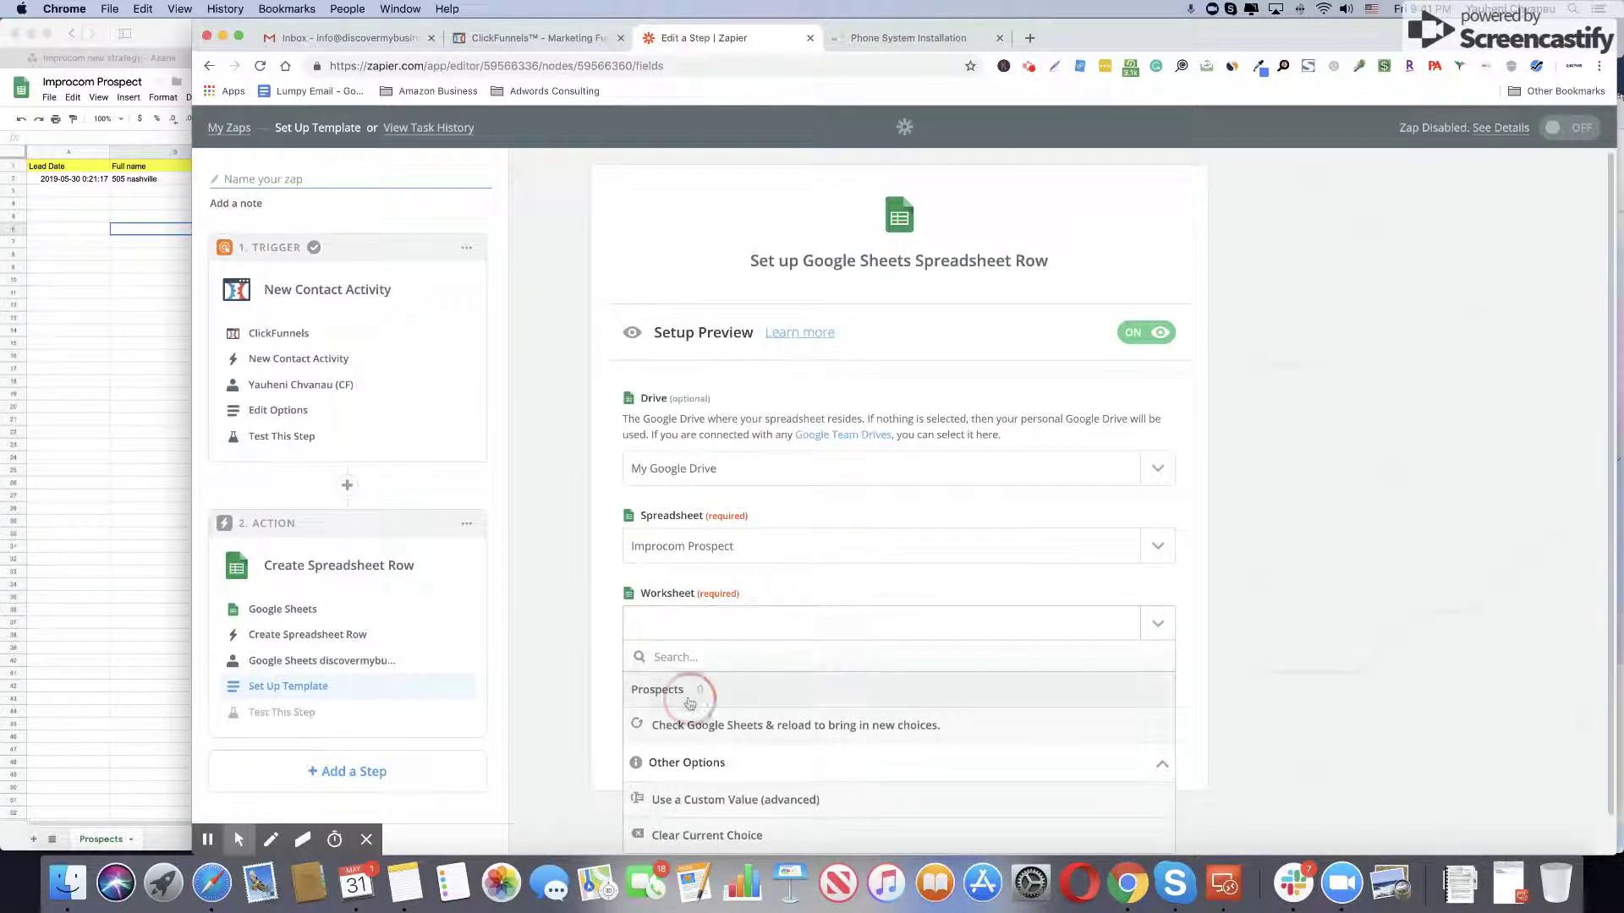
{"action": "left_click", "coordinate": [693, 691]}
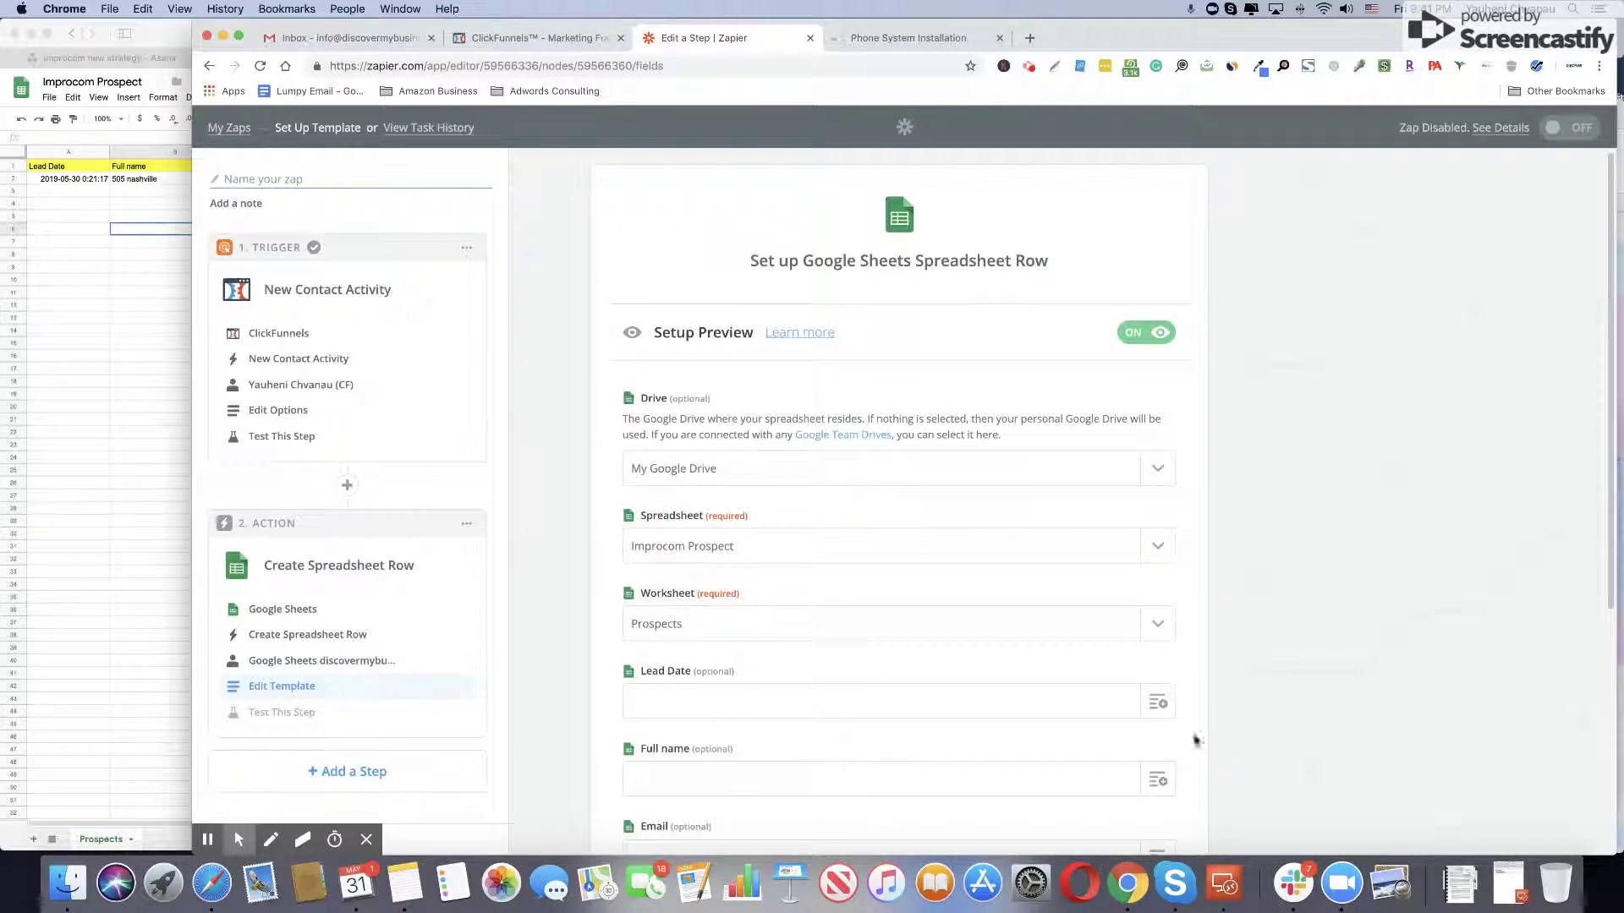
Step: Map Lead Date to the contact's Created At time
{"action": "scroll", "coordinate": [1276, 714], "scroll_direction": "down", "scroll_amount": 3}
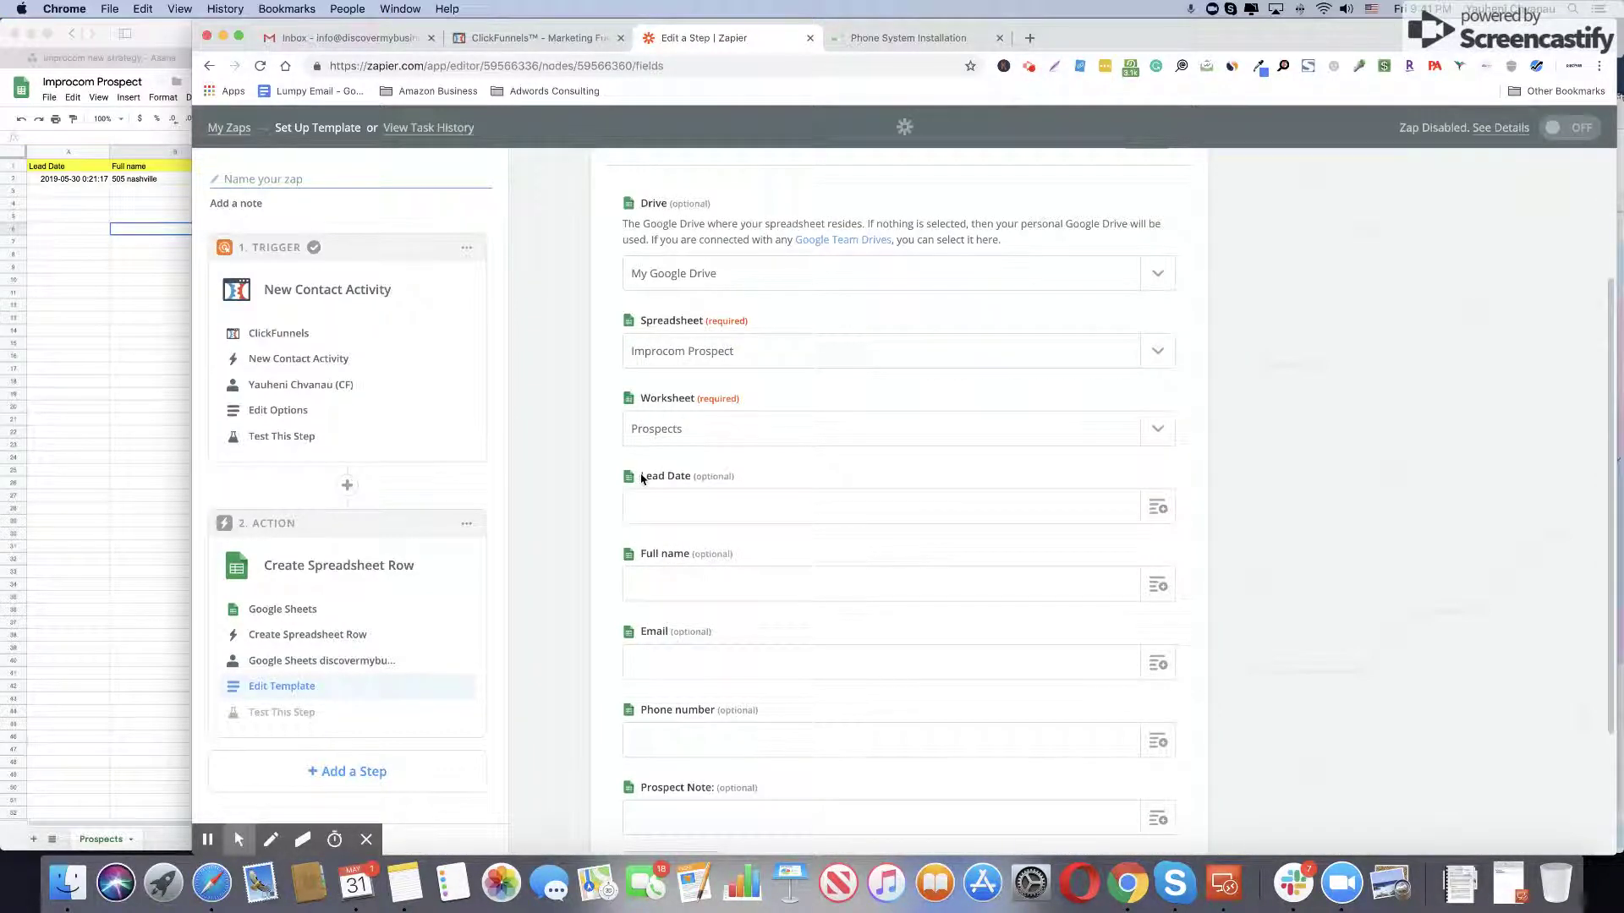
{"action": "left_click_drag", "start_coordinate": [640, 480], "coordinate": [692, 479]}
{"action": "scroll", "coordinate": [731, 711], "scroll_direction": "down", "scroll_amount": 3}
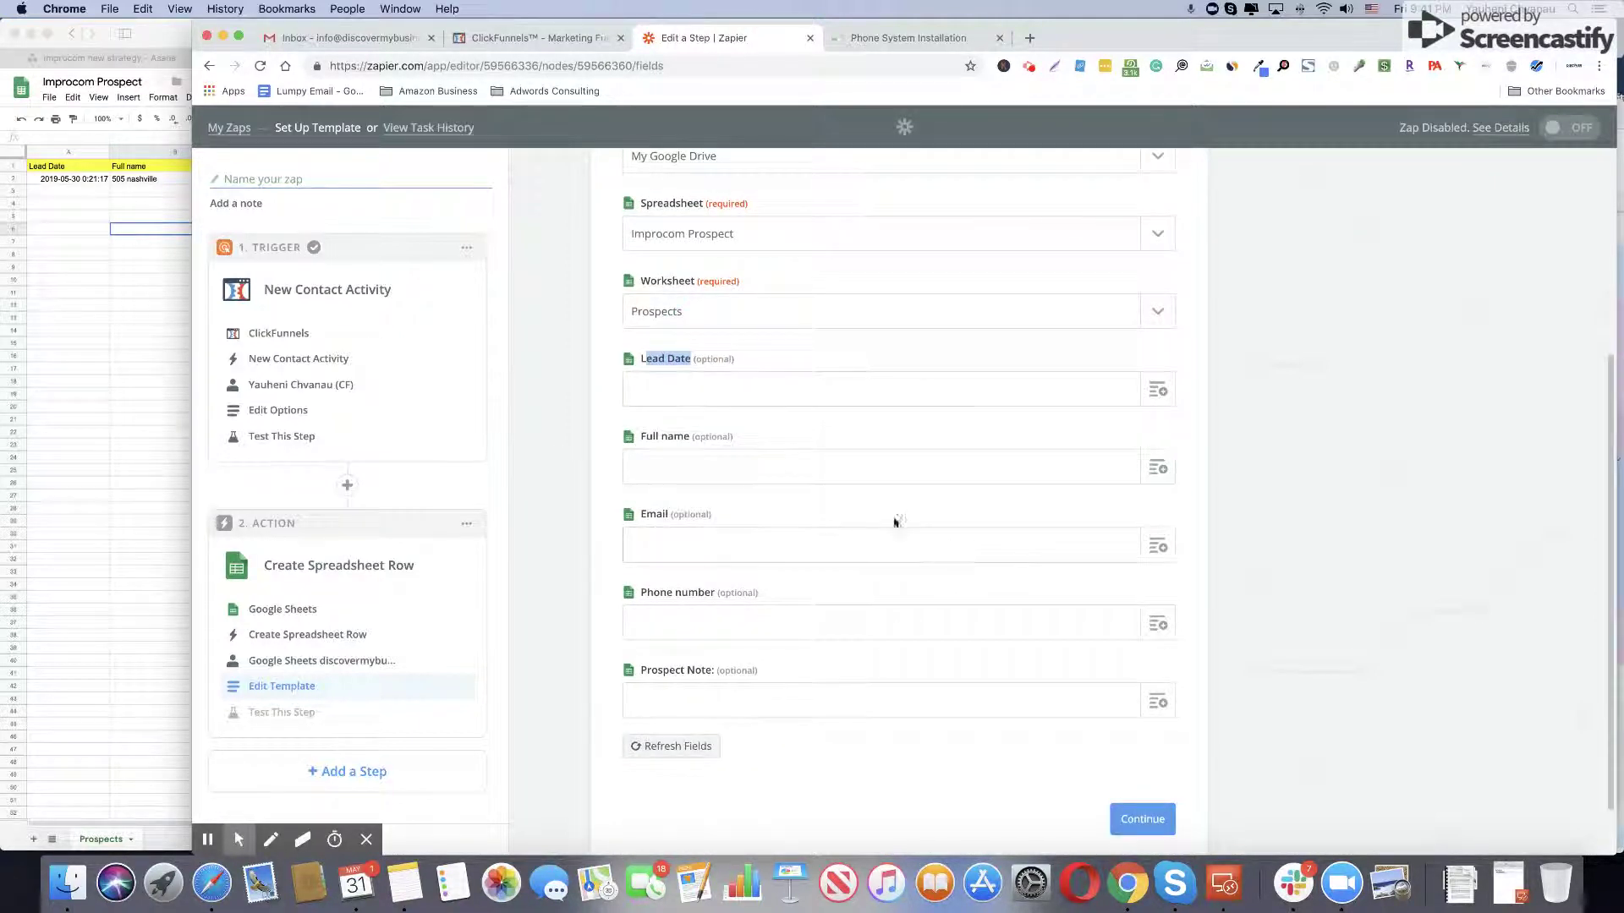
{"action": "left_click", "coordinate": [1157, 390]}
{"action": "left_click", "coordinate": [827, 672]}
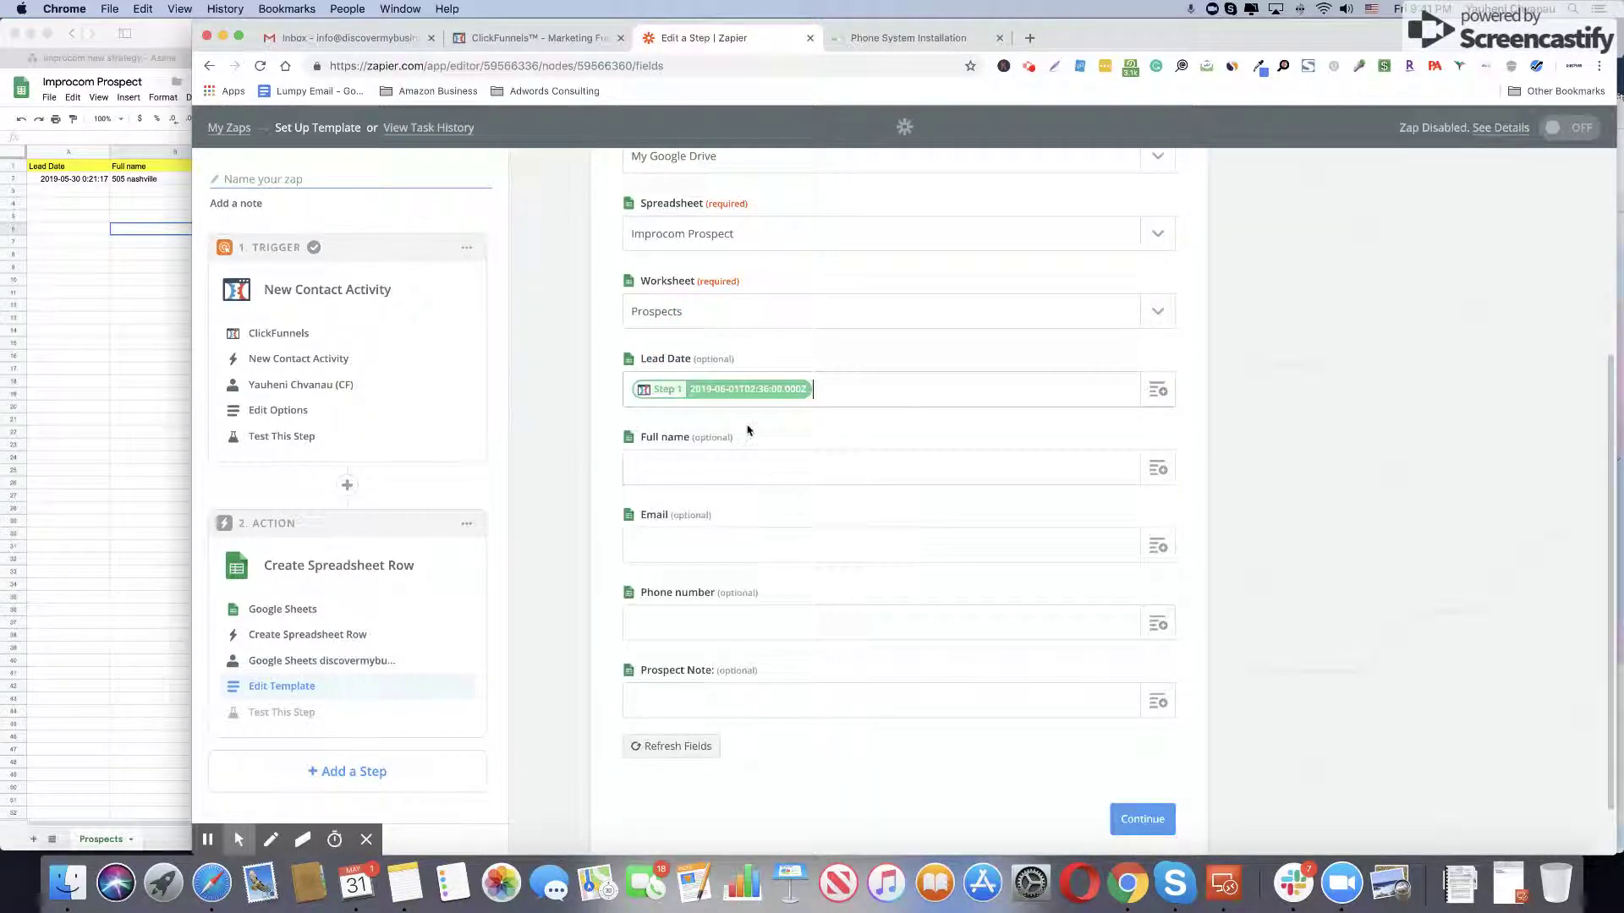
{"action": "left_click", "coordinate": [1158, 390]}
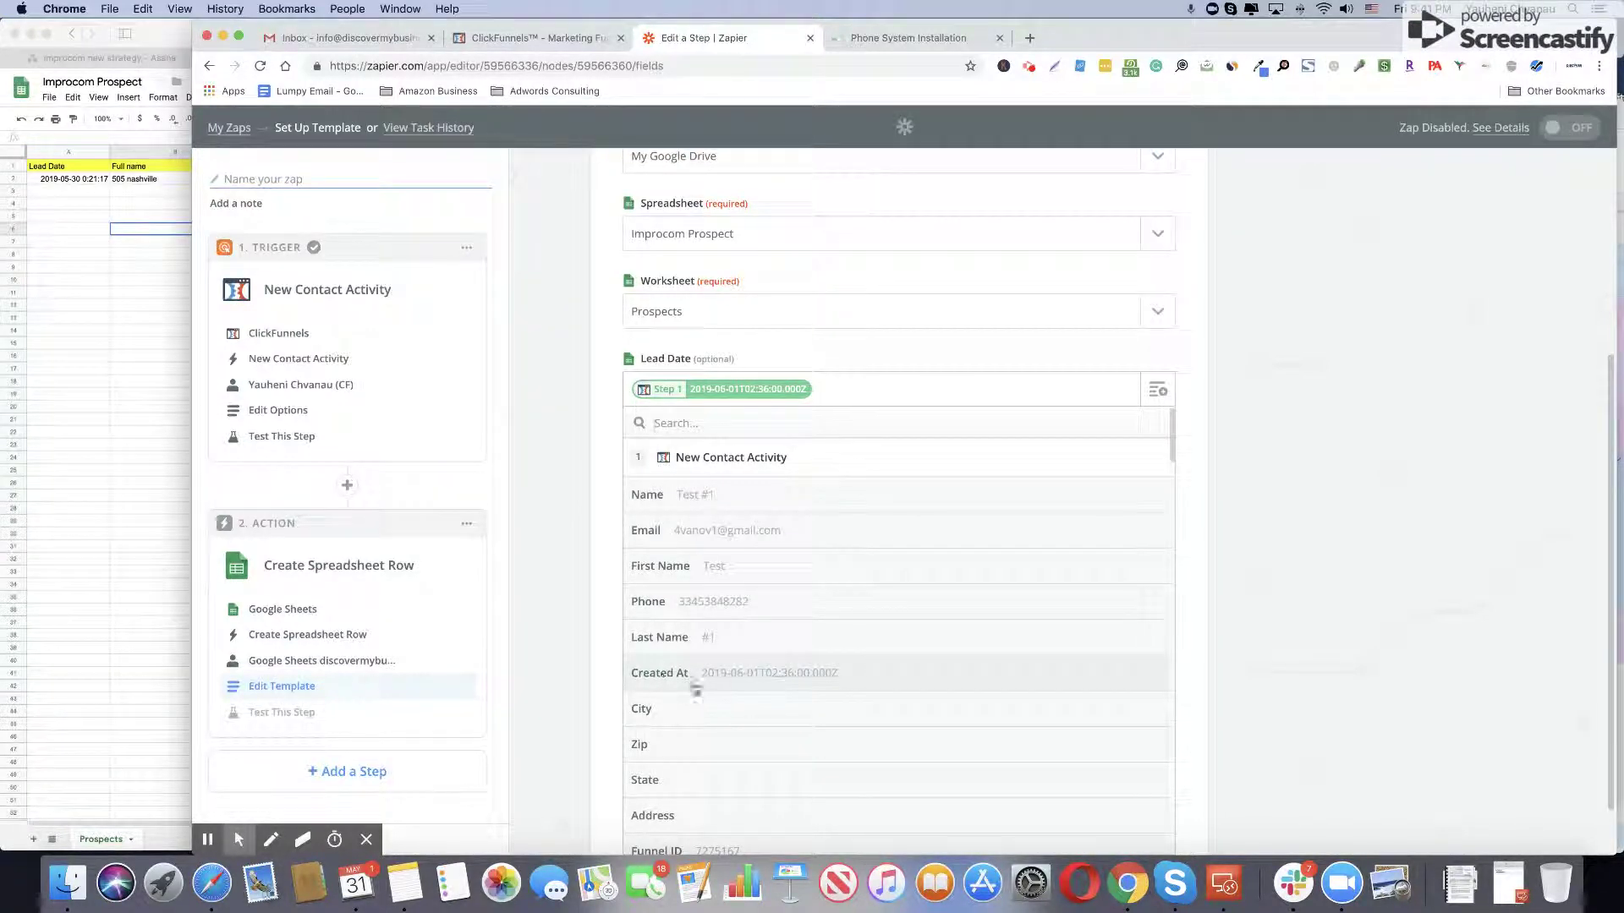
{"action": "left_click", "coordinate": [1406, 456]}
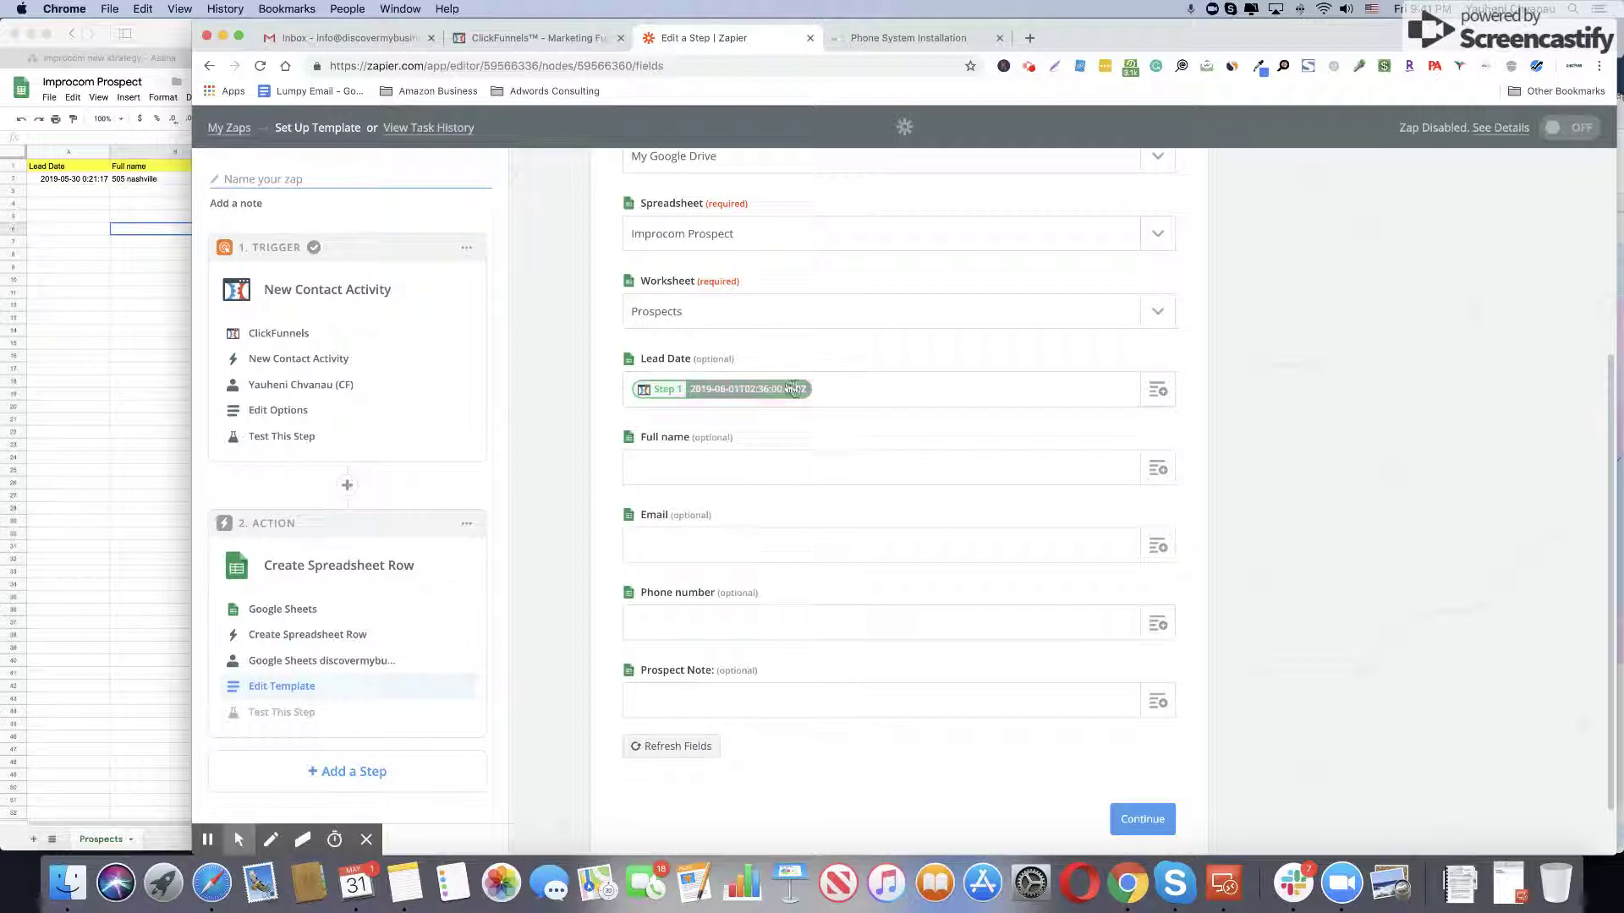
Step: Map Full name, Email and Phone number to the contact's Name, Email and Phone
{"action": "left_click", "coordinate": [1157, 469]}
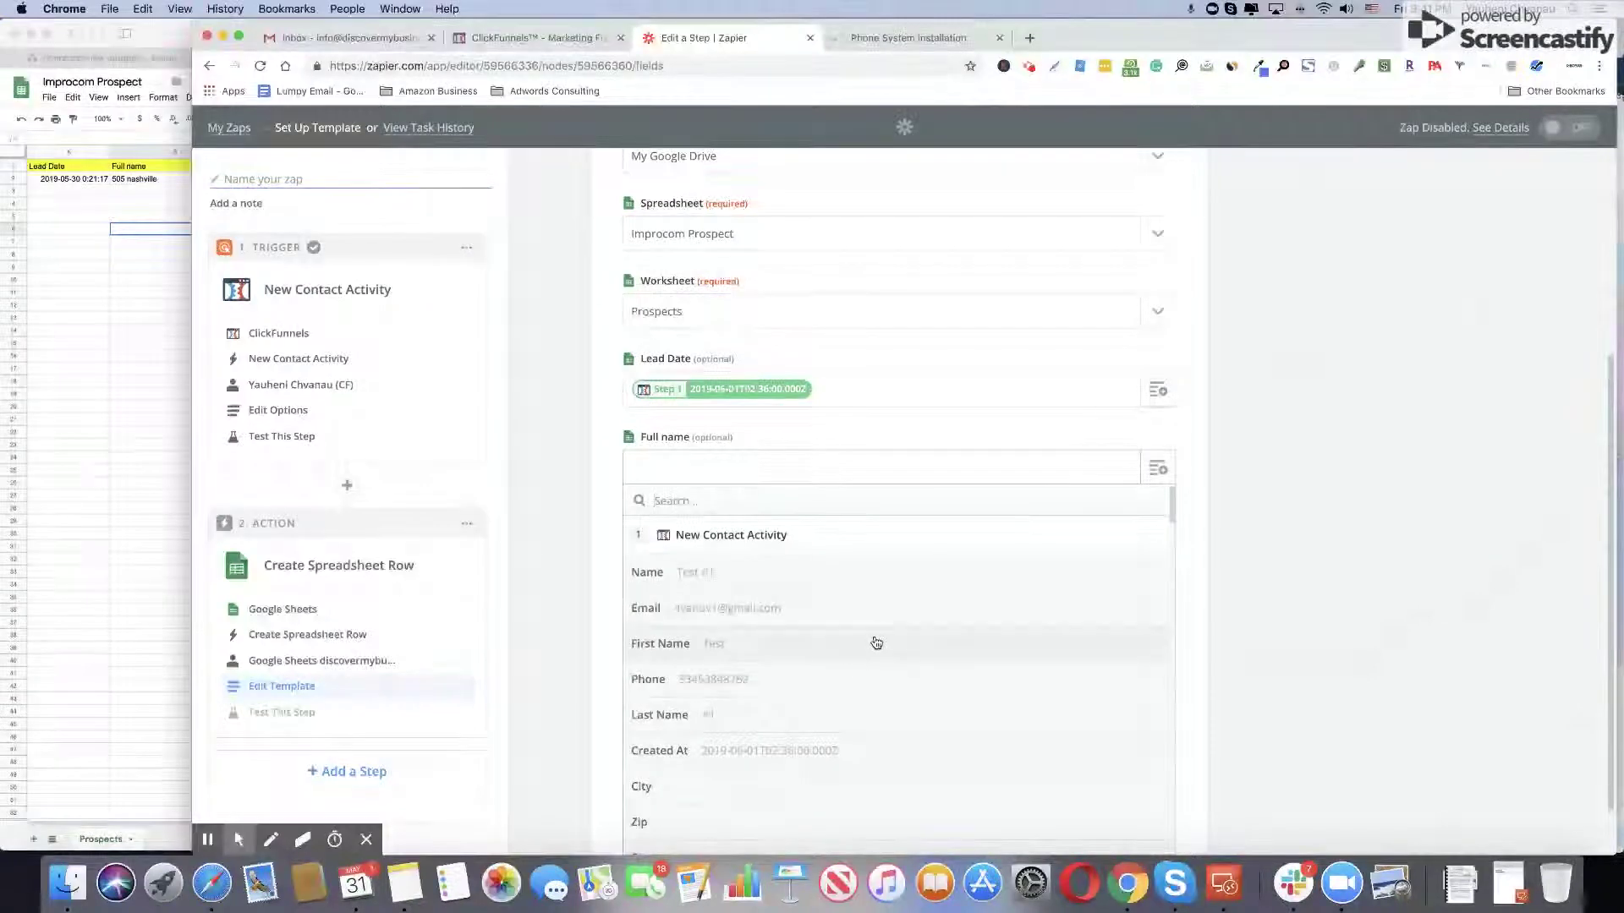
{"action": "left_click", "coordinate": [776, 574]}
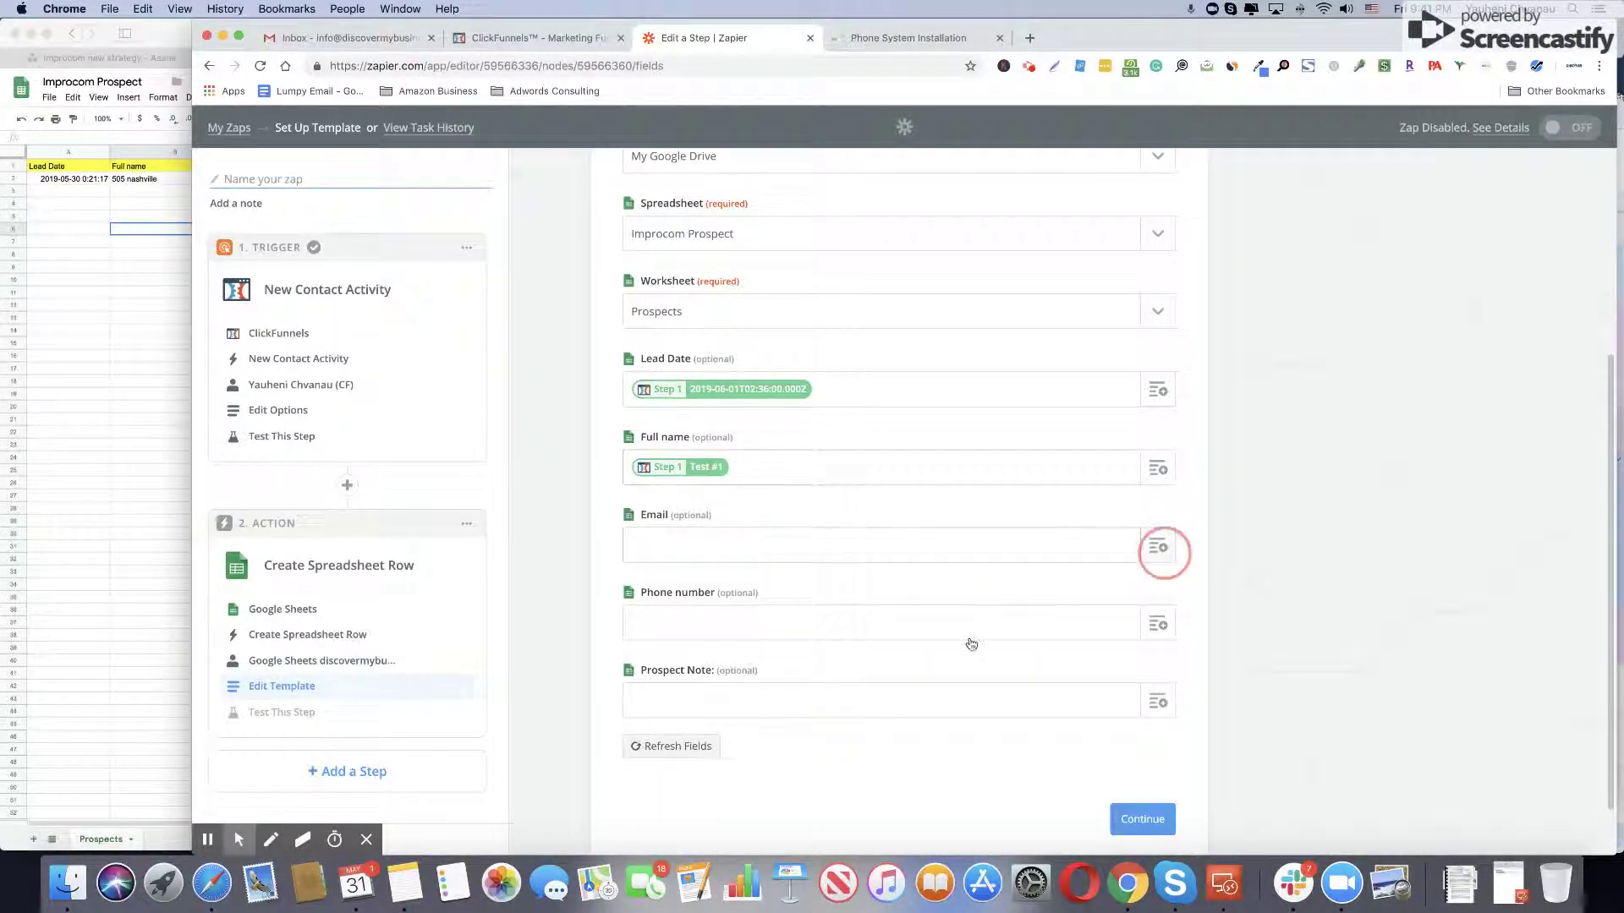
{"action": "left_click", "coordinate": [743, 677]}
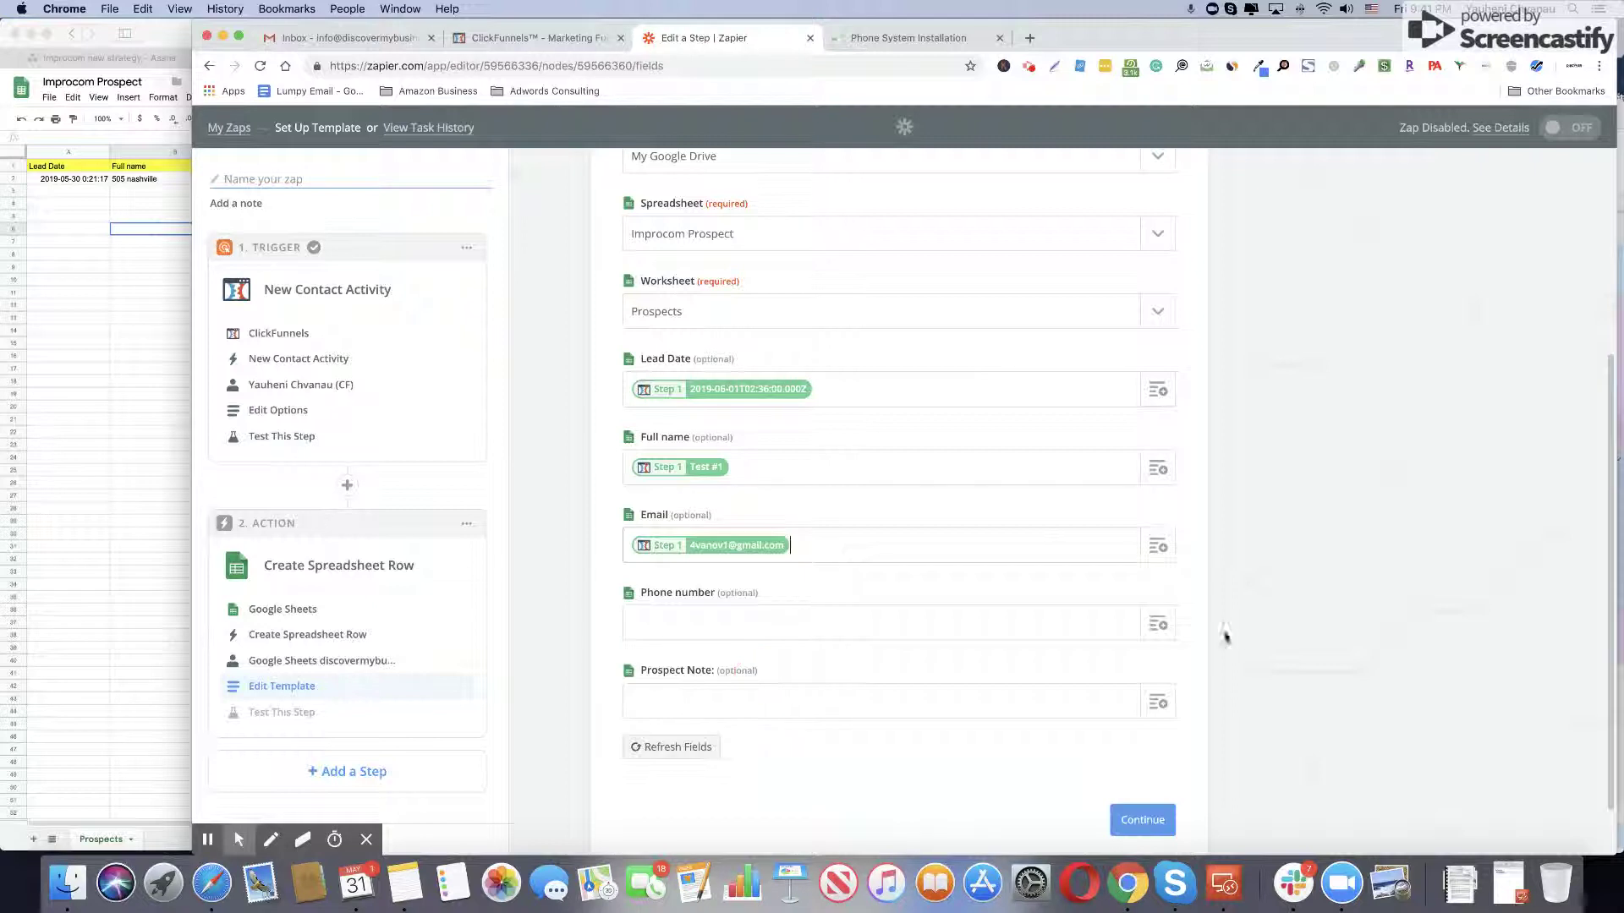
{"action": "left_click", "coordinate": [1164, 627]}
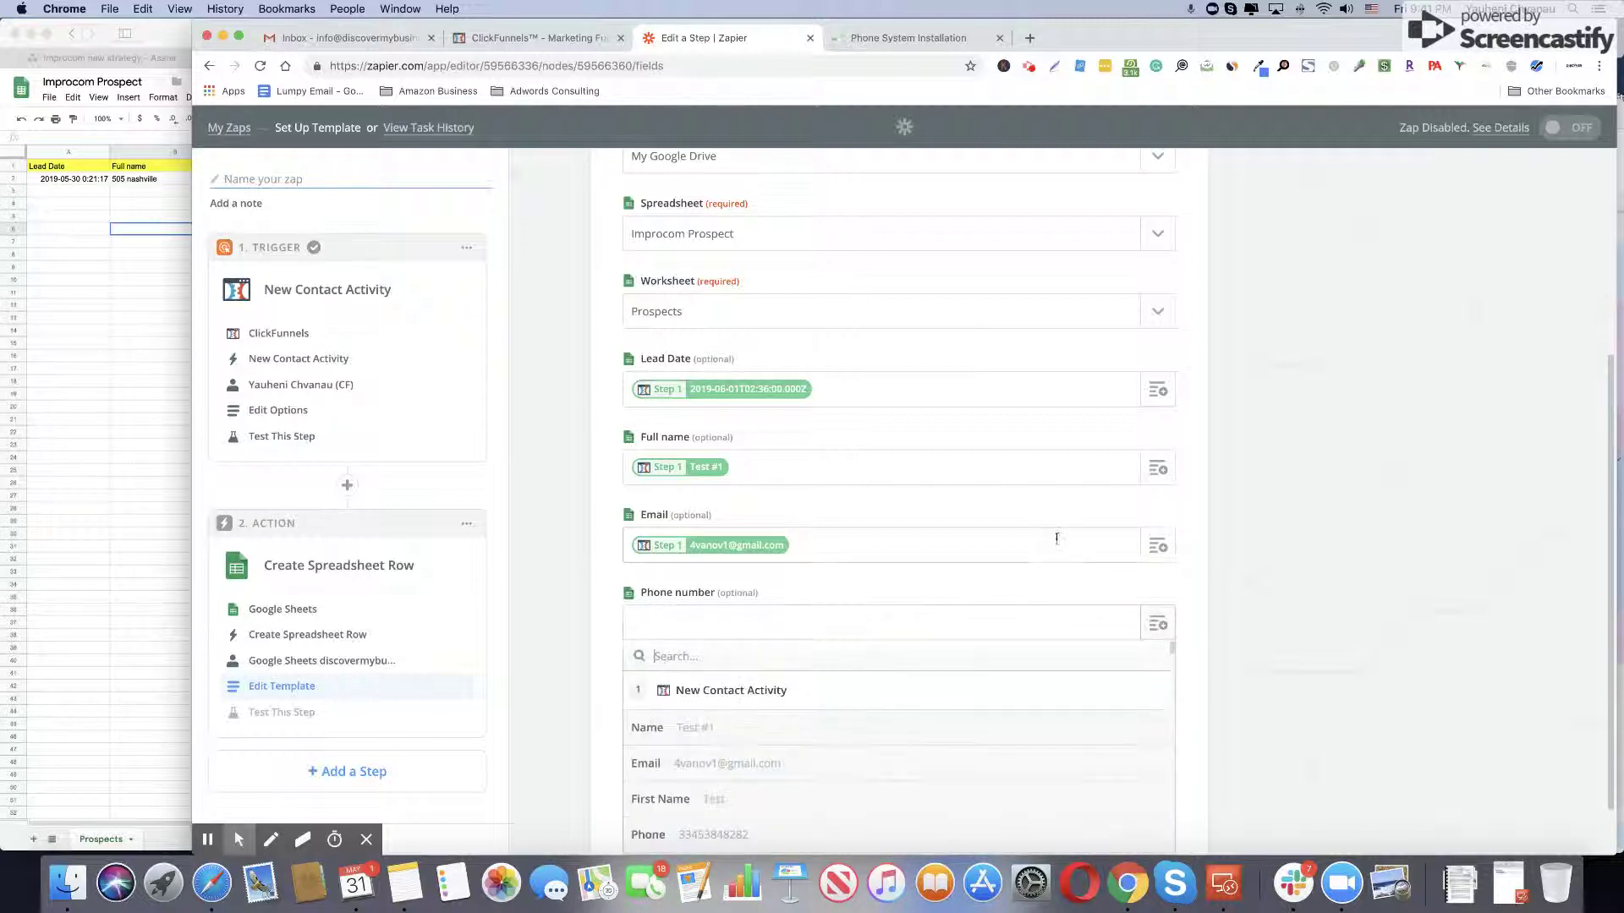
{"action": "left_click", "coordinate": [821, 833]}
Step: Map Prospect Note to the contact's How Can We Help answer
{"action": "scroll", "coordinate": [1057, 642], "scroll_direction": "down", "scroll_amount": 2}
{"action": "left_click", "coordinate": [1159, 636]}
{"action": "scroll", "coordinate": [1308, 596], "scroll_direction": "down", "scroll_amount": 4}
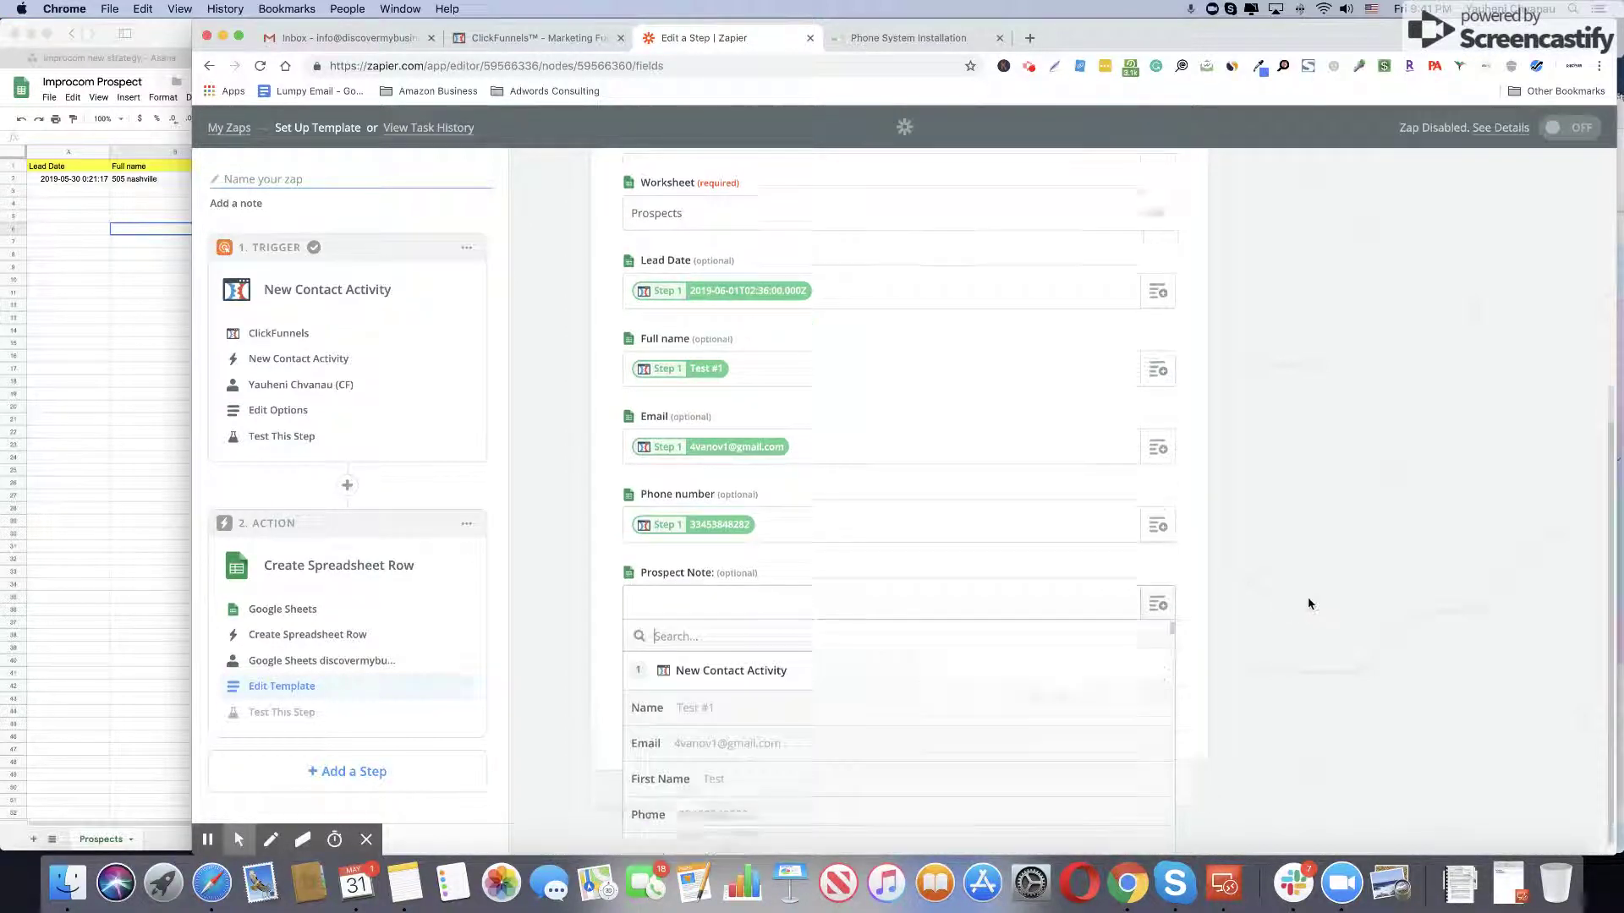
{"action": "scroll", "coordinate": [1042, 575], "scroll_direction": "down", "scroll_amount": 8}
{"action": "scroll", "coordinate": [1043, 578], "scroll_direction": "down", "scroll_amount": 10}
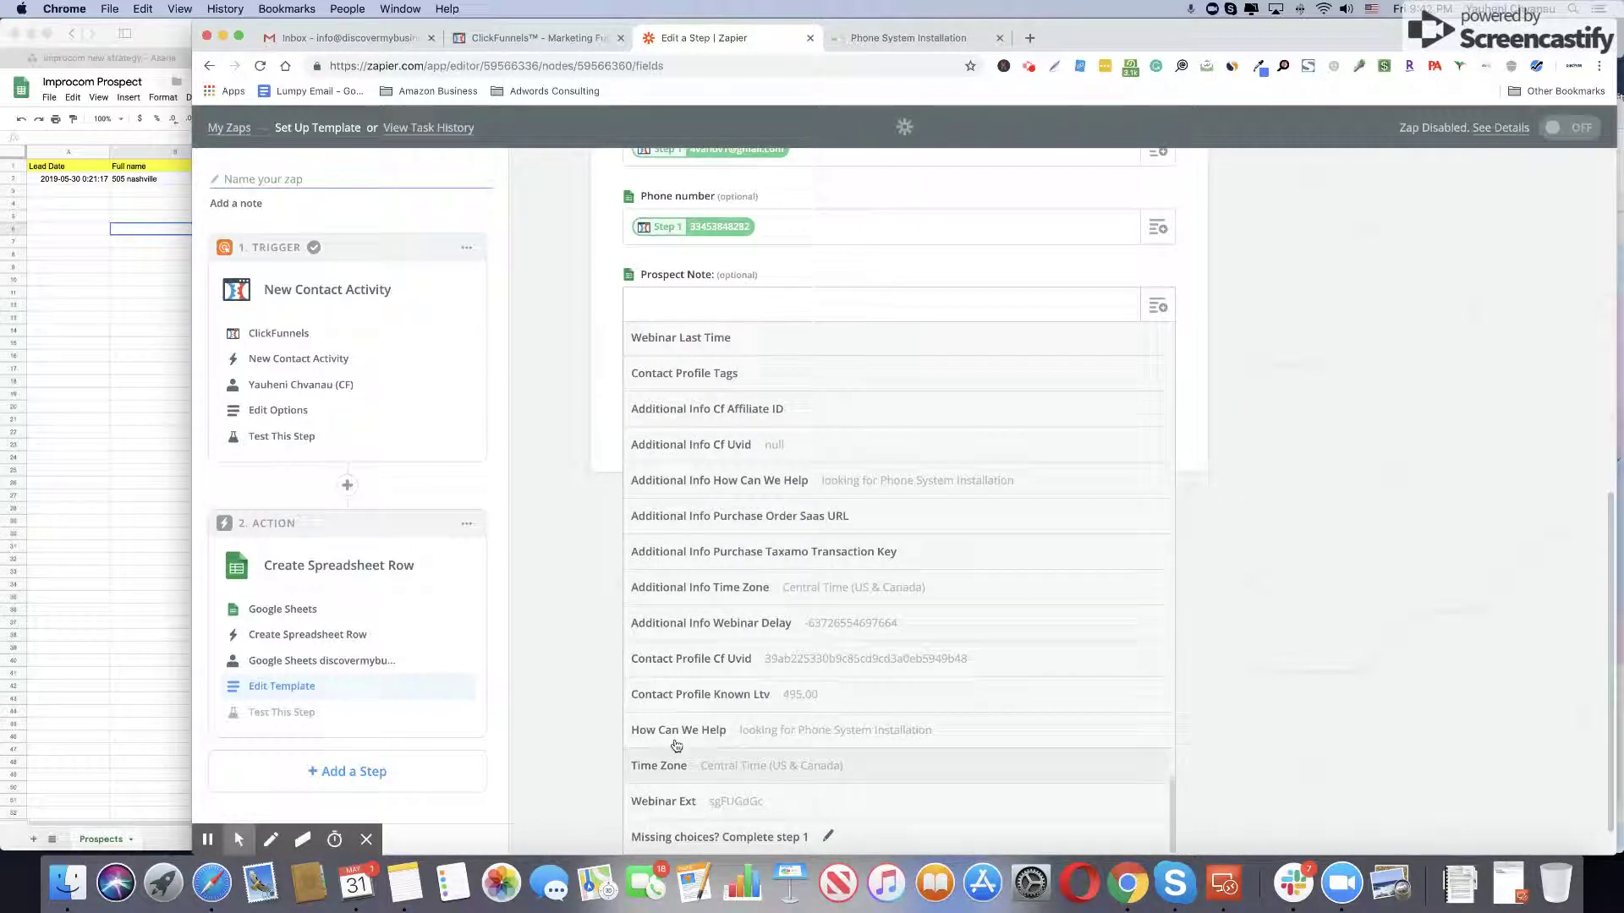
{"action": "left_click", "coordinate": [858, 43]}
{"action": "left_click", "coordinate": [706, 38]}
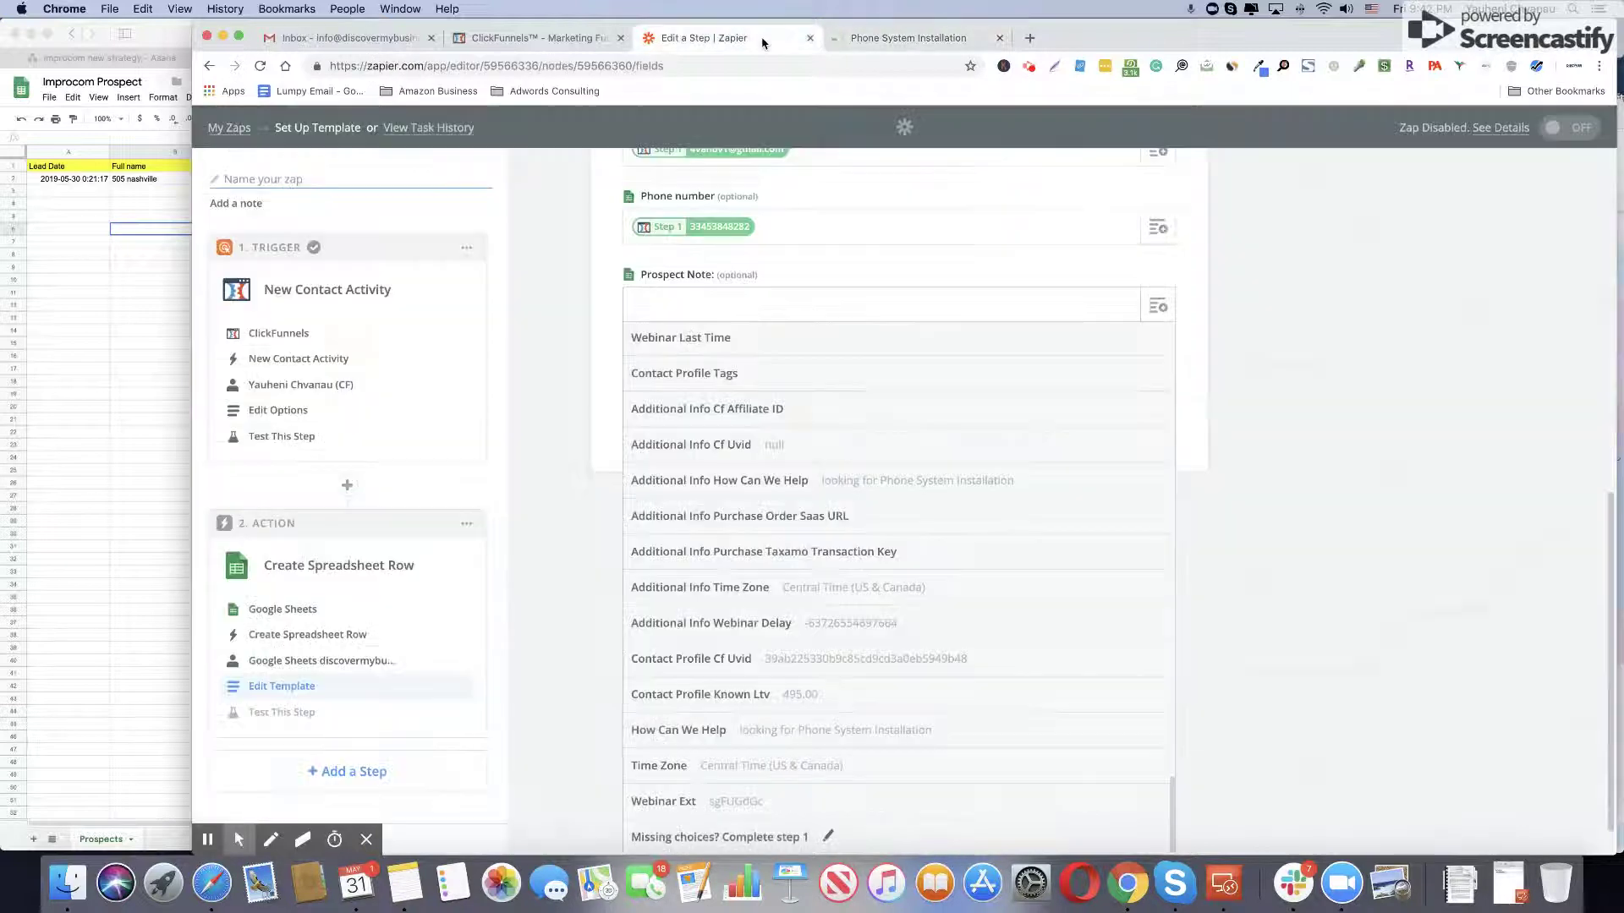
{"action": "left_click", "coordinate": [805, 742]}
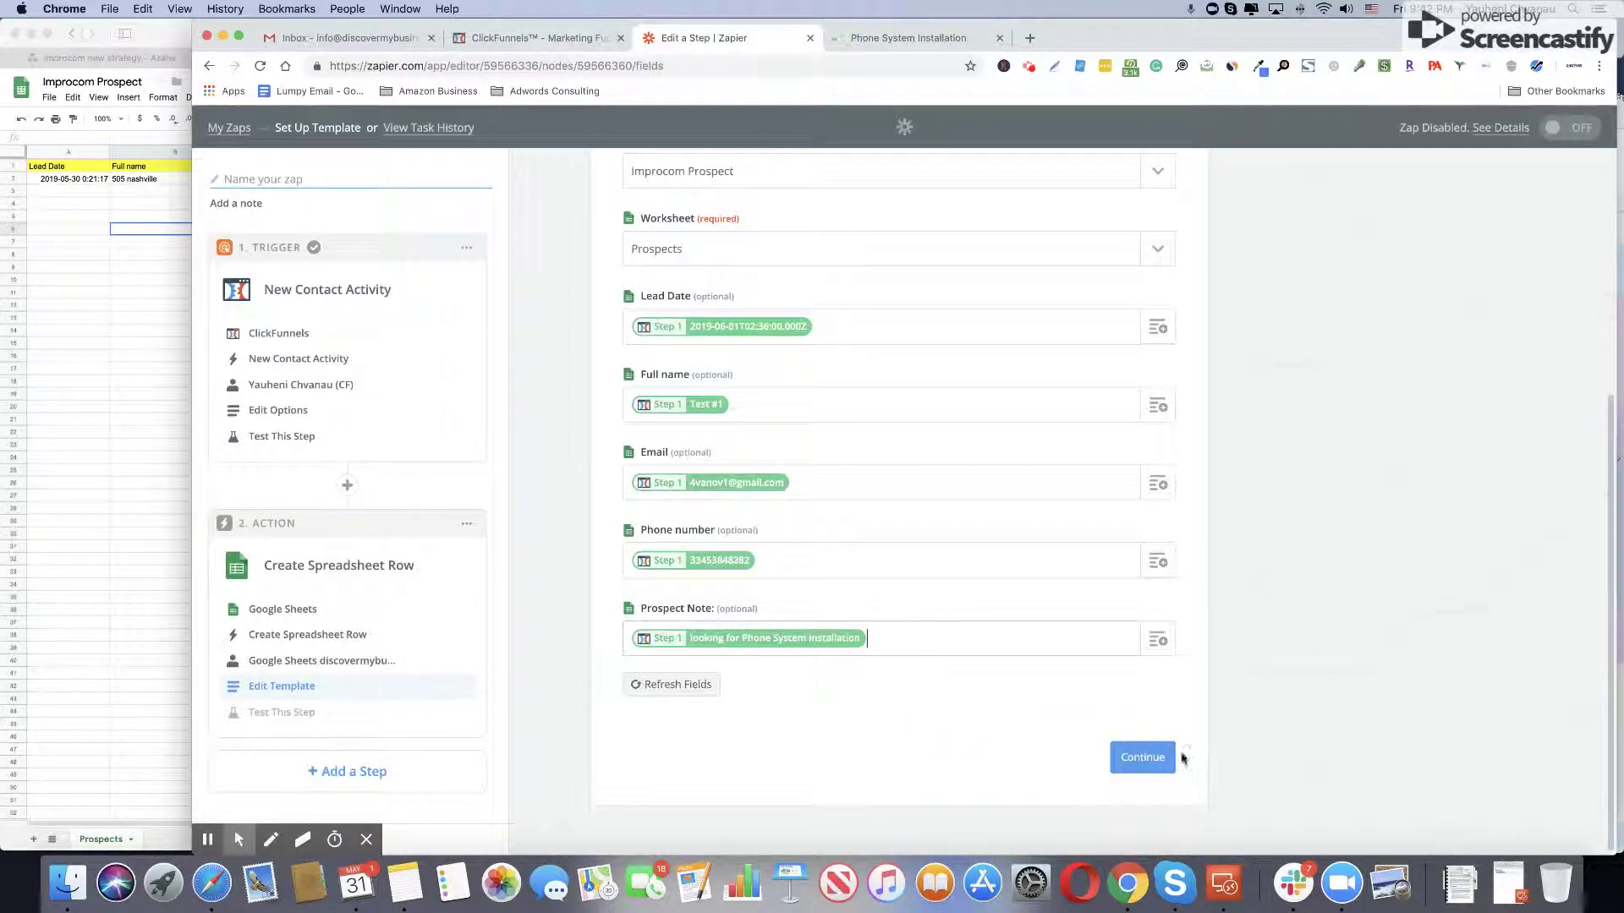
Step: Send a test row from the action to Google Sheets
{"action": "left_click", "coordinate": [1144, 758]}
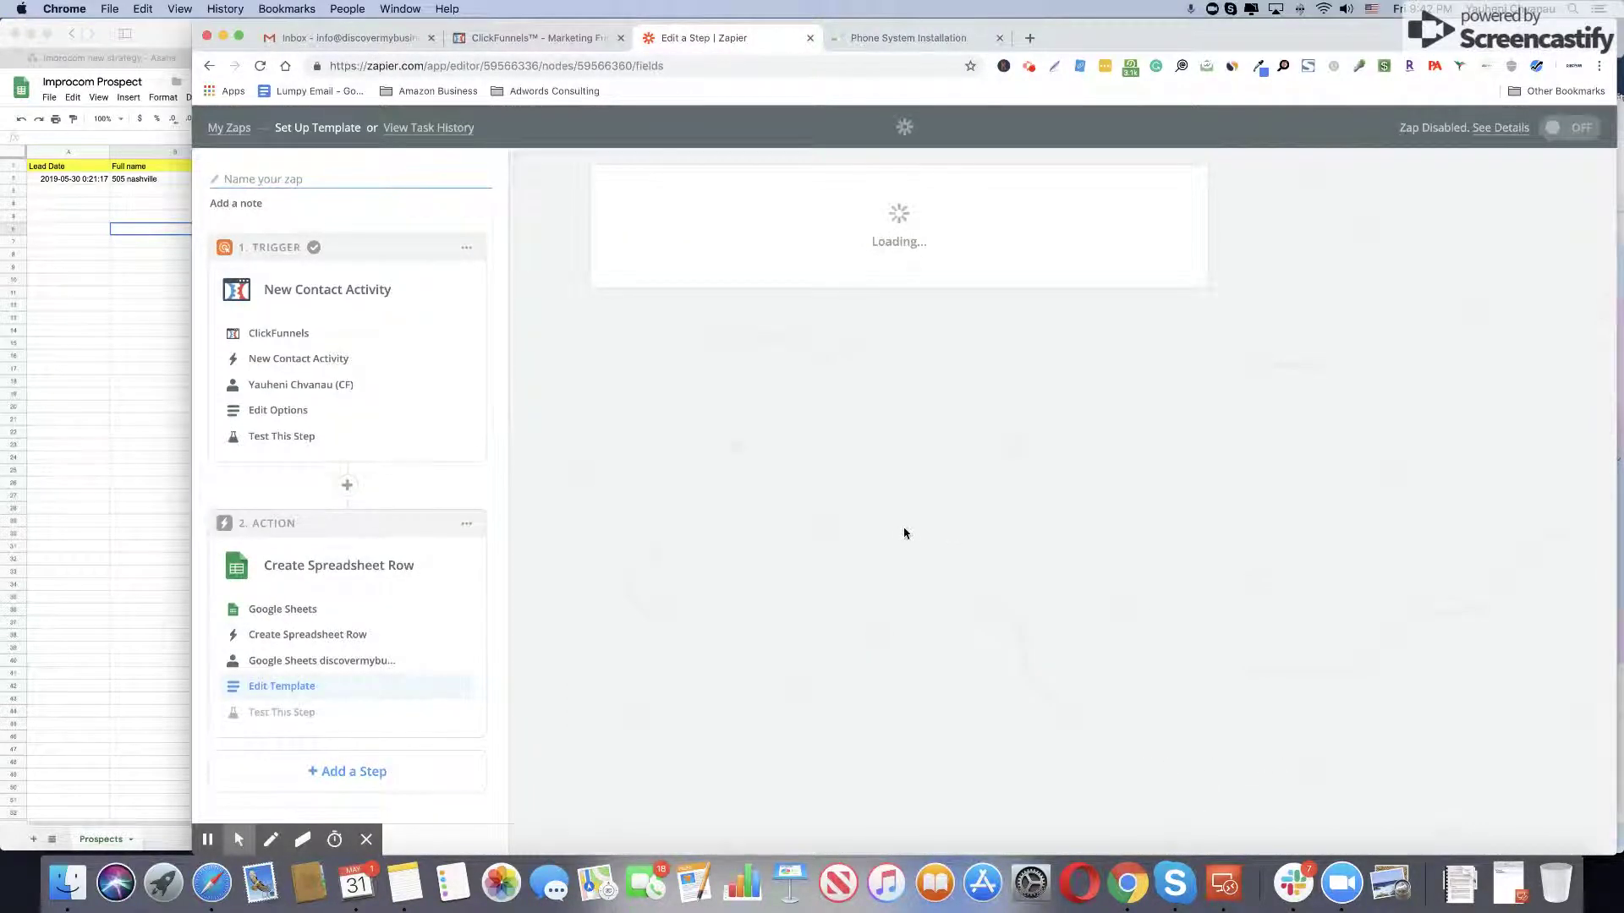
{"action": "scroll", "coordinate": [972, 533], "scroll_direction": "down", "scroll_amount": 3}
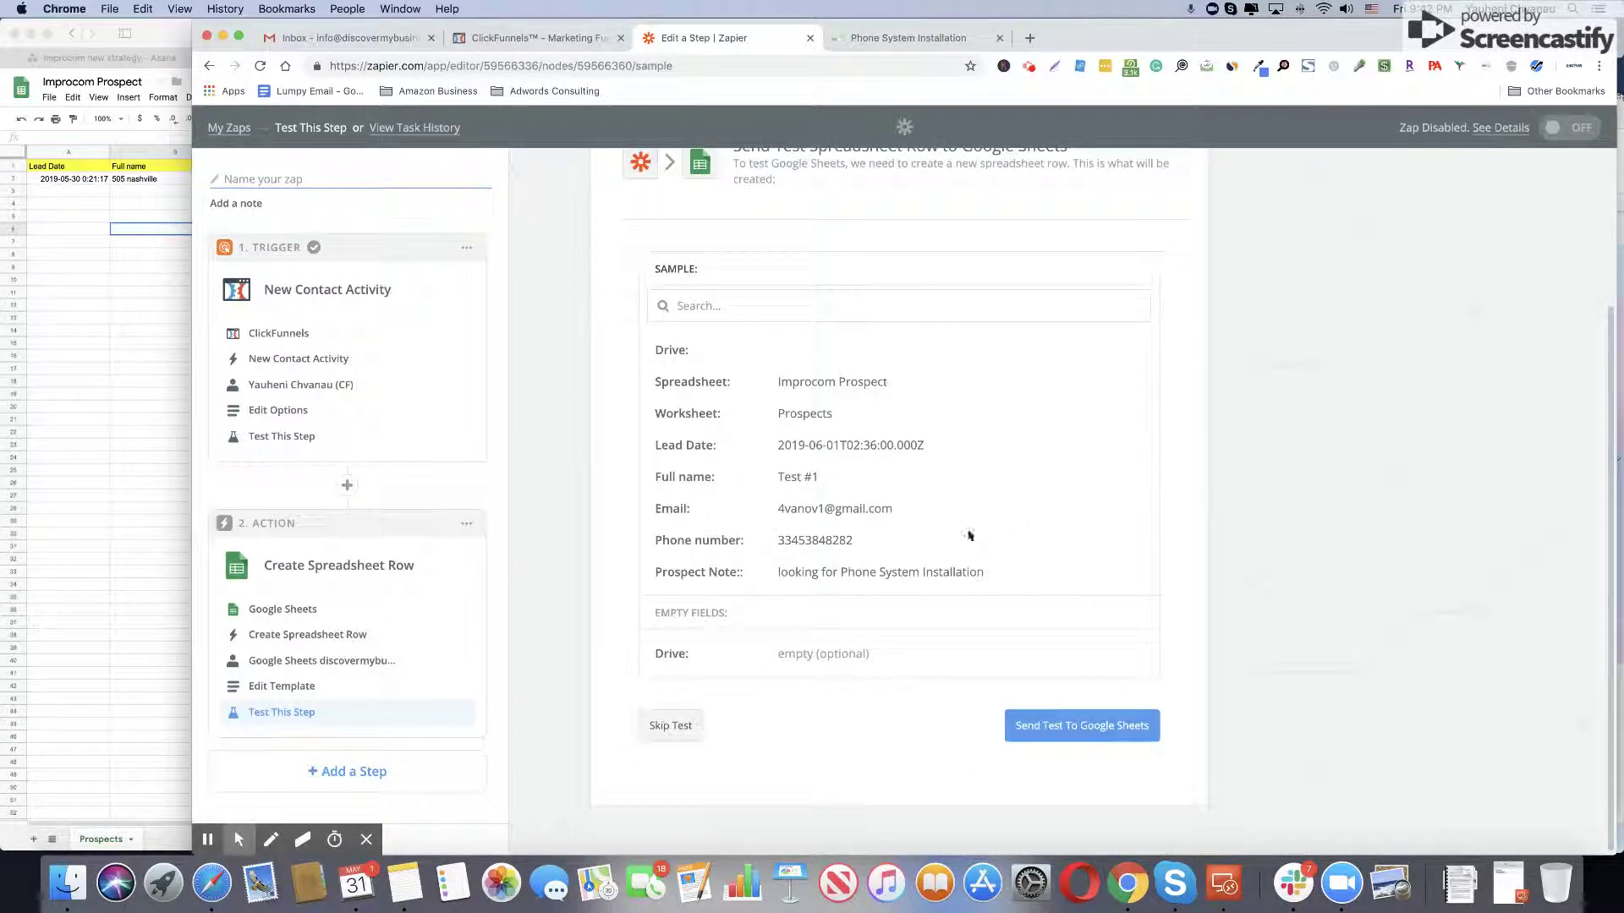
{"action": "left_click", "coordinate": [1091, 734]}
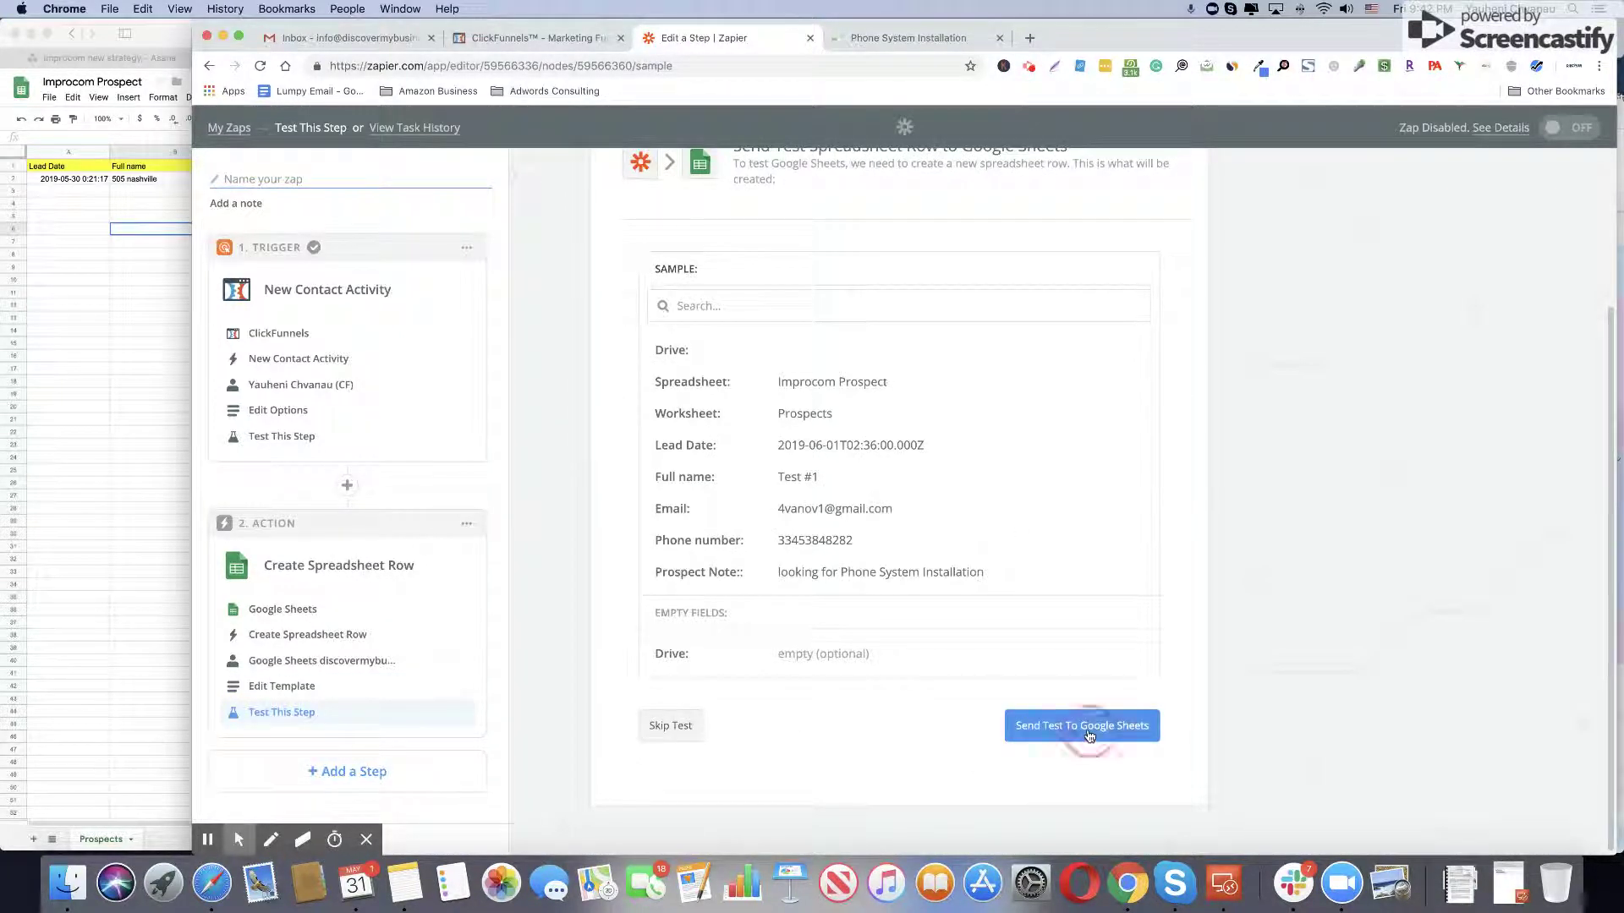
Step: Confirm the test landed in row 3 of Improcom Prospect, then finish the action setup
{"action": "left_click", "coordinate": [4, 263]}
{"action": "left_click_drag", "start_coordinate": [51, 193], "coordinate": [873, 203]}
{"action": "left_click", "coordinate": [812, 244]}
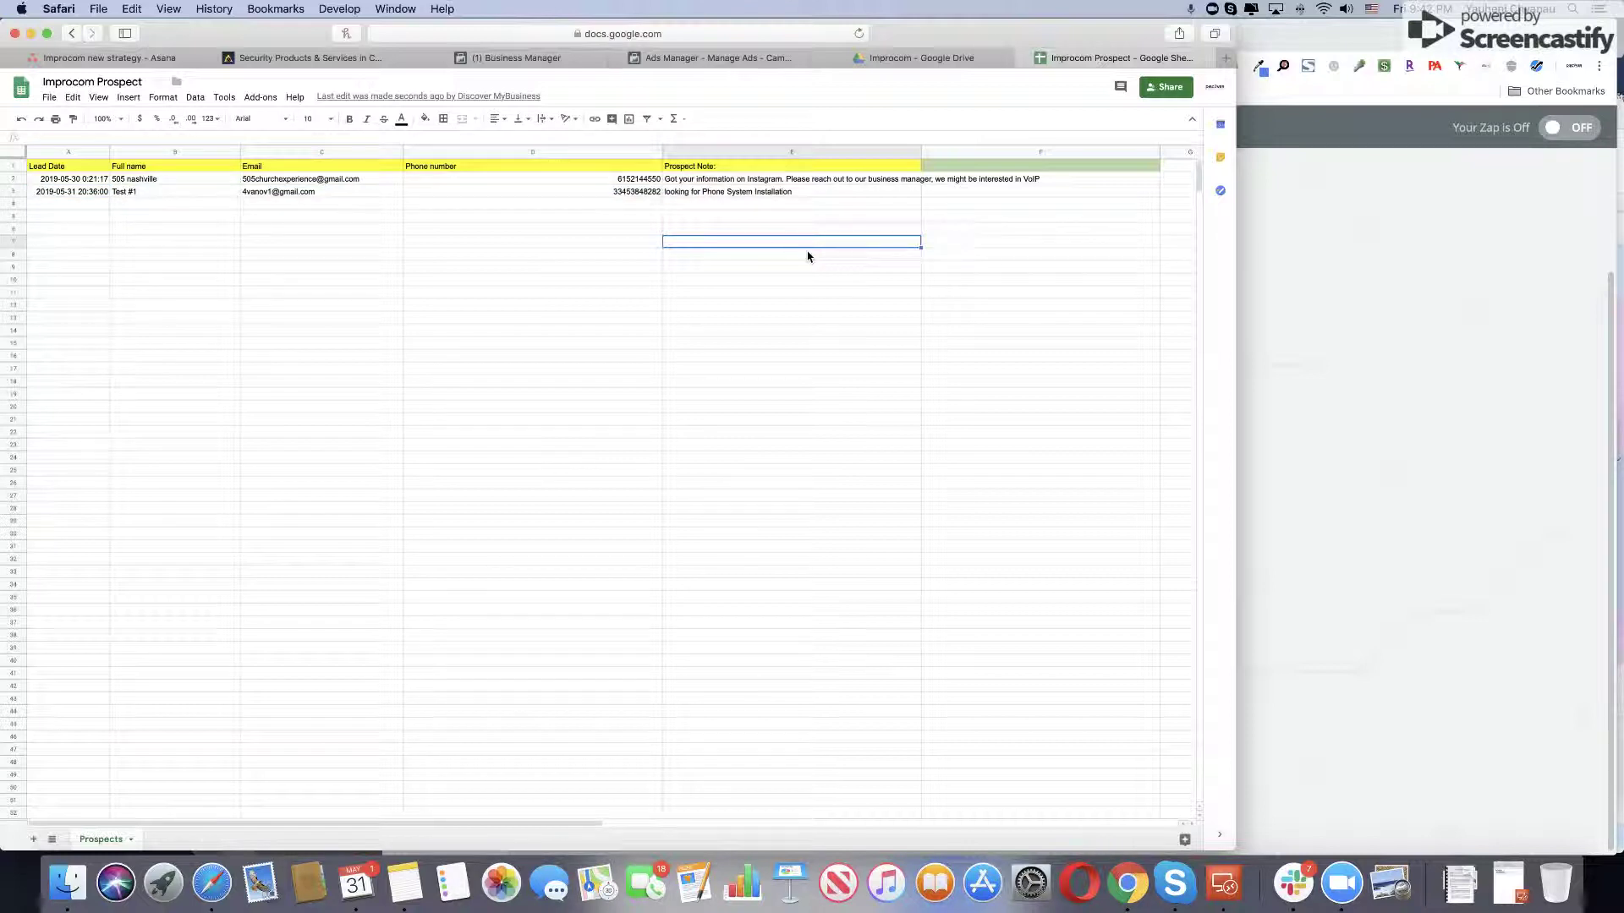
{"action": "left_click", "coordinate": [1308, 670]}
{"action": "left_click", "coordinate": [1142, 736]}
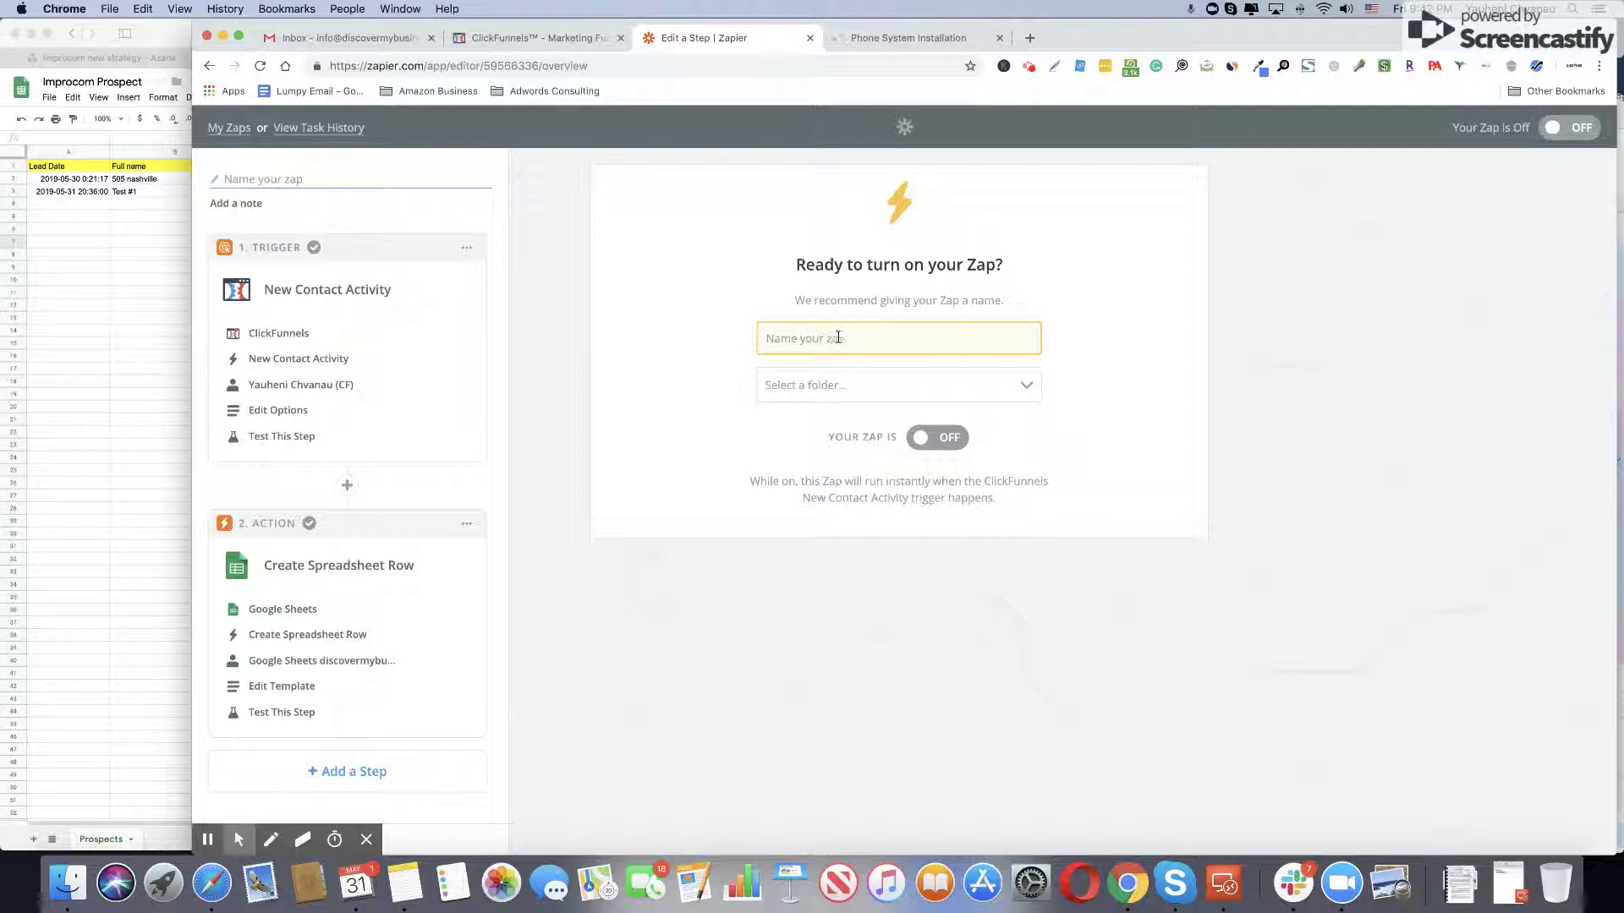
Step: Switch the zap ON, leaving its name blank
{"action": "left_click", "coordinate": [860, 335]}
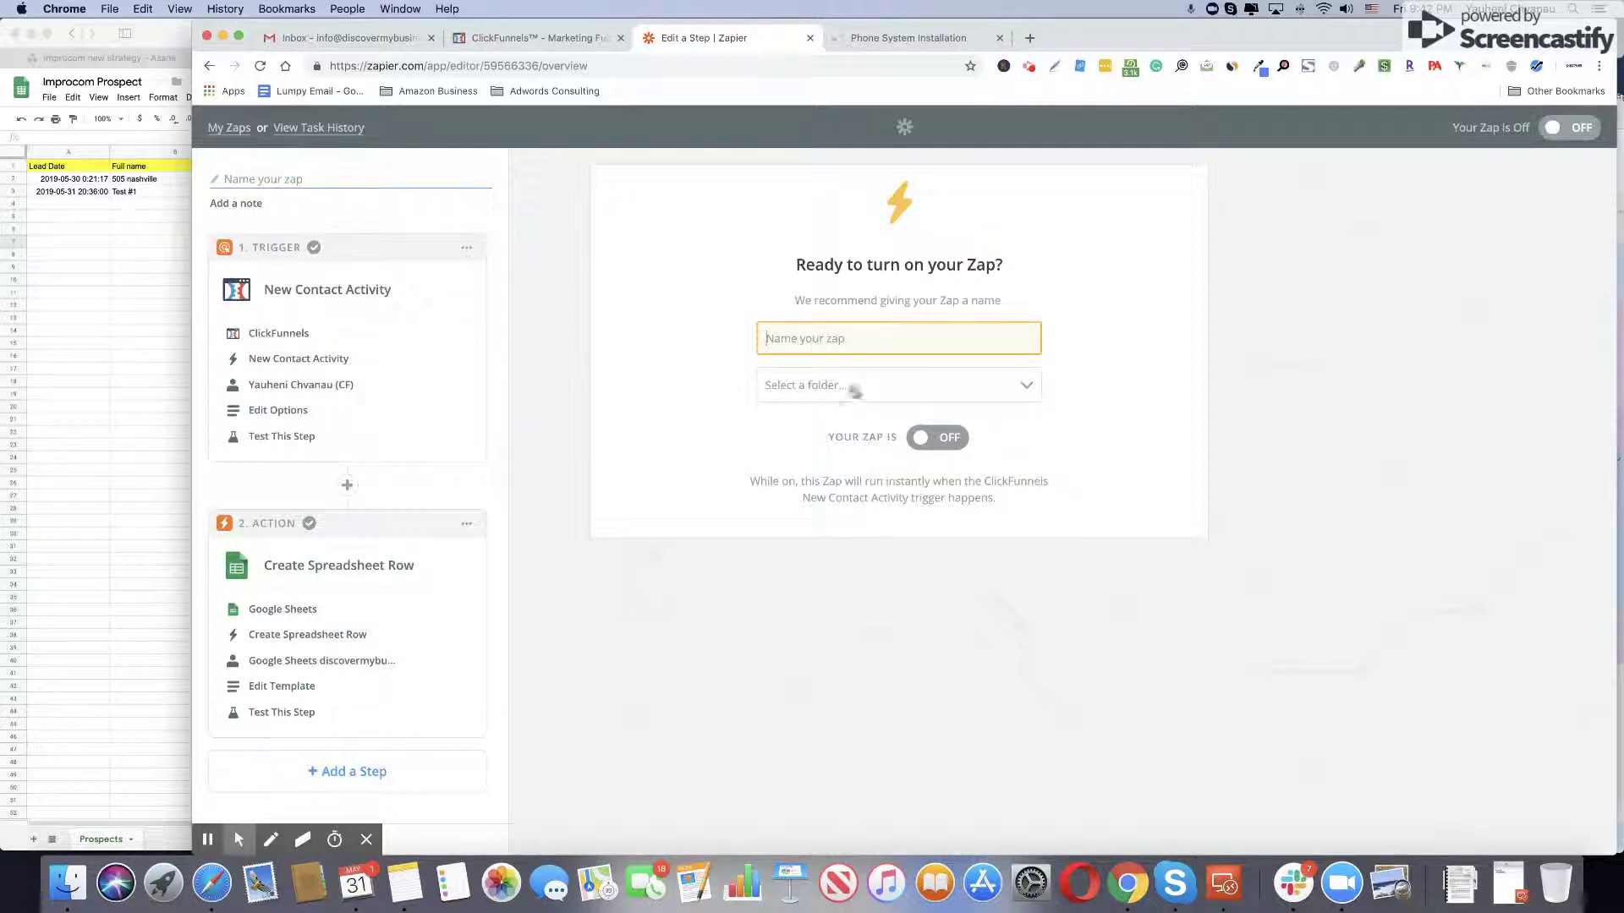
{"action": "left_click", "coordinate": [949, 438]}
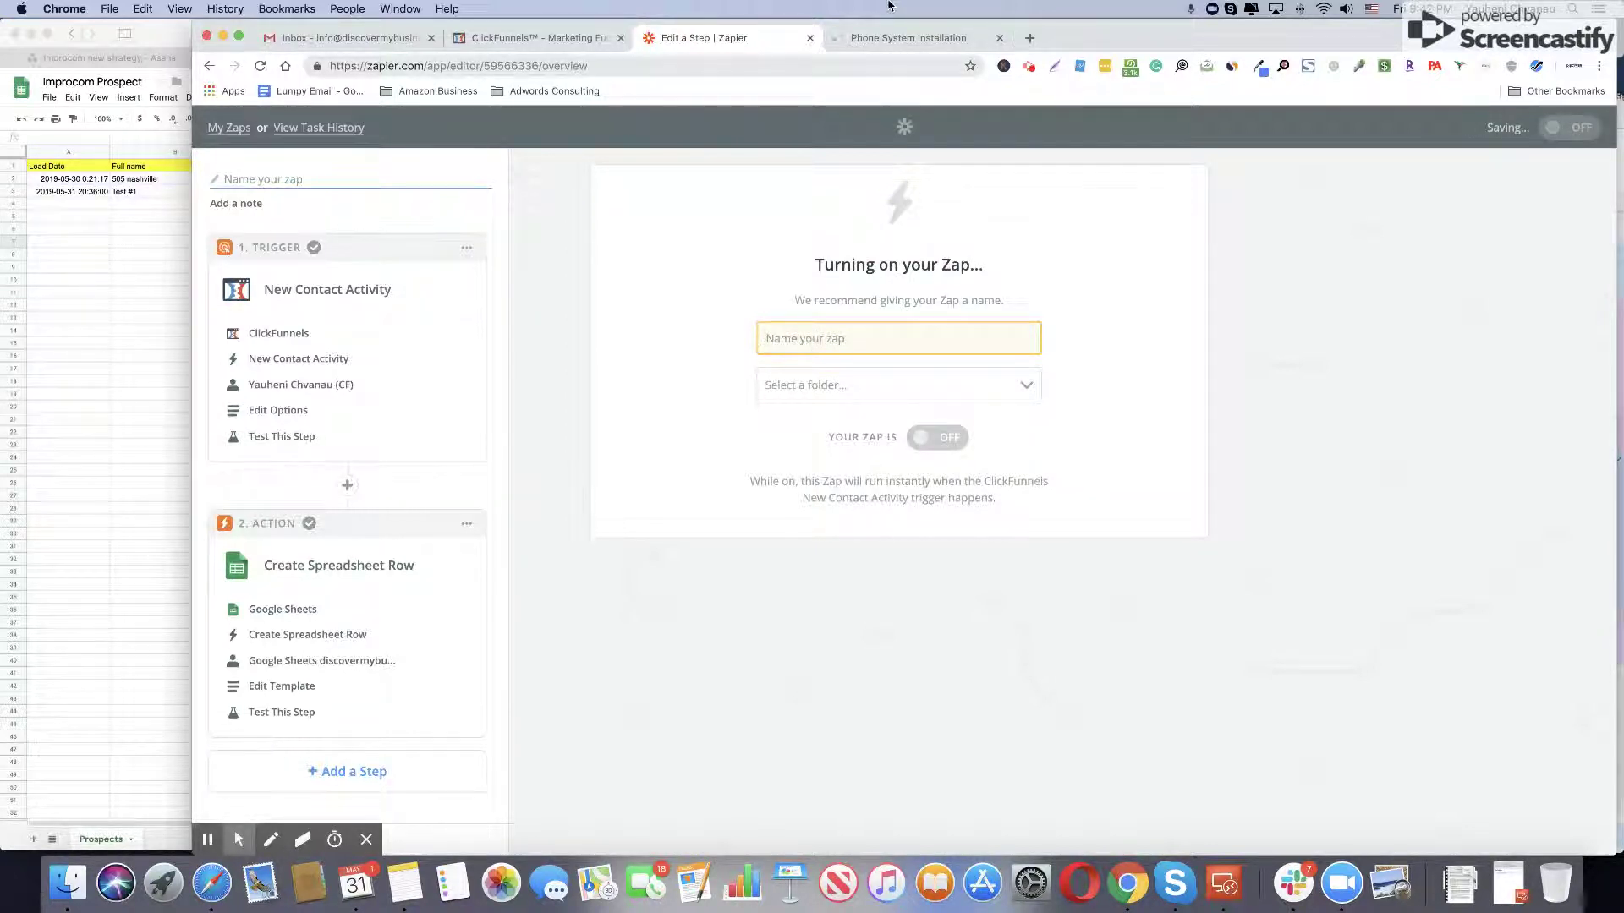